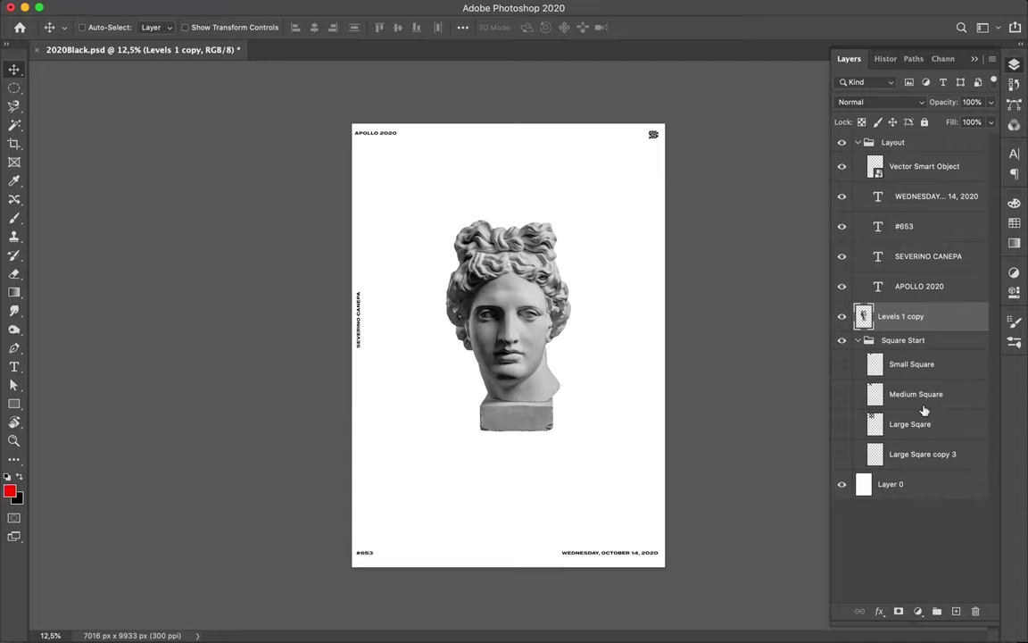
# Duplicate Large Sqare copy 3 above the Square Start group as Large Sqare copy 4, and hide the group.
pyautogui.click(842, 453)
pyautogui.click(922, 453)
pyautogui.moveTo(915, 453); pyautogui.dragTo(892, 330)
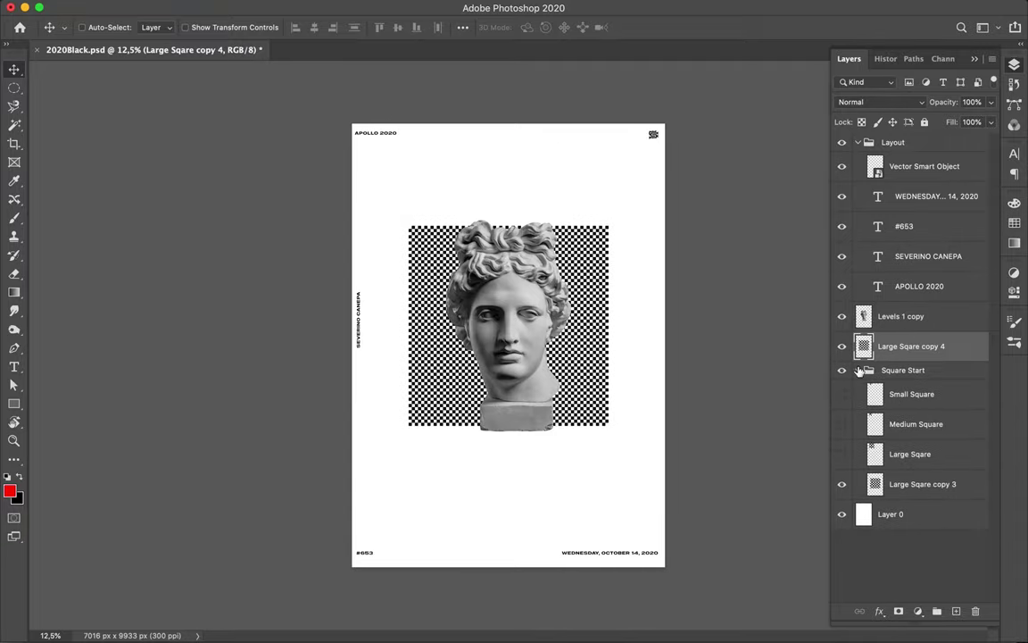
pyautogui.click(858, 367)
pyautogui.click(365, 8)
pyautogui.click(367, 124)
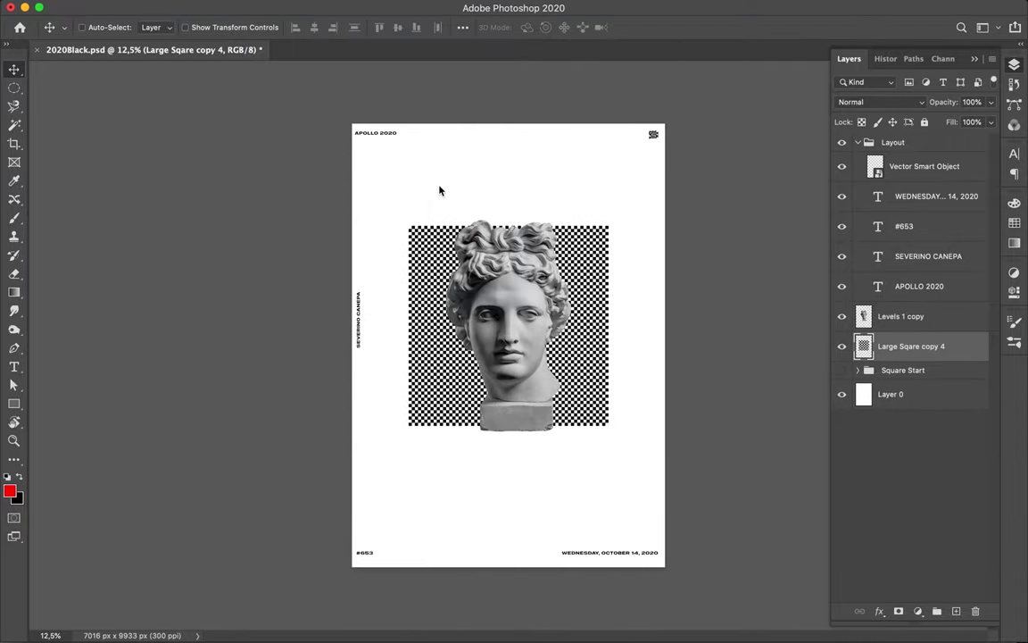
# Distort the copied checkerboard square into a slanted shape behind the statue head.
pyautogui.press('Escape')
pyautogui.hotkey('ctrl', 't')
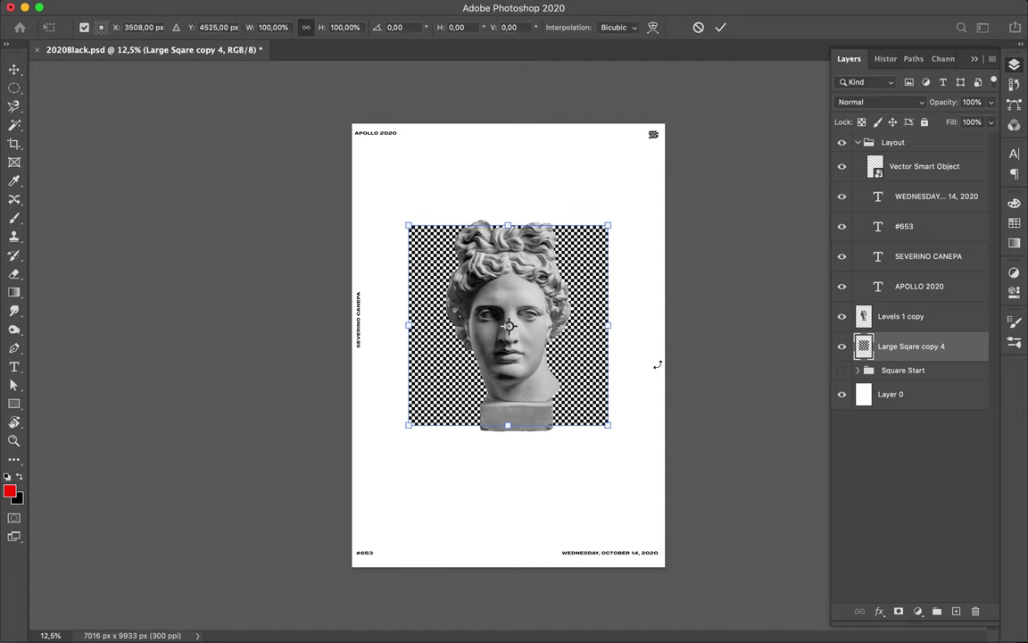
pyautogui.rightClick(523, 295)
pyautogui.click(602, 374)
pyautogui.moveTo(607, 425)
pyautogui.mouseDown()
pyautogui.moveTo(600, 292)
pyautogui.moveTo(546, 311)
pyautogui.mouseUp()
pyautogui.press('Return')
pyautogui.click(415, 8)
# Liquify the slanted checkerboard with Forward Warp into wavy lobes spreading behind the head.
pyautogui.click(498, 312)
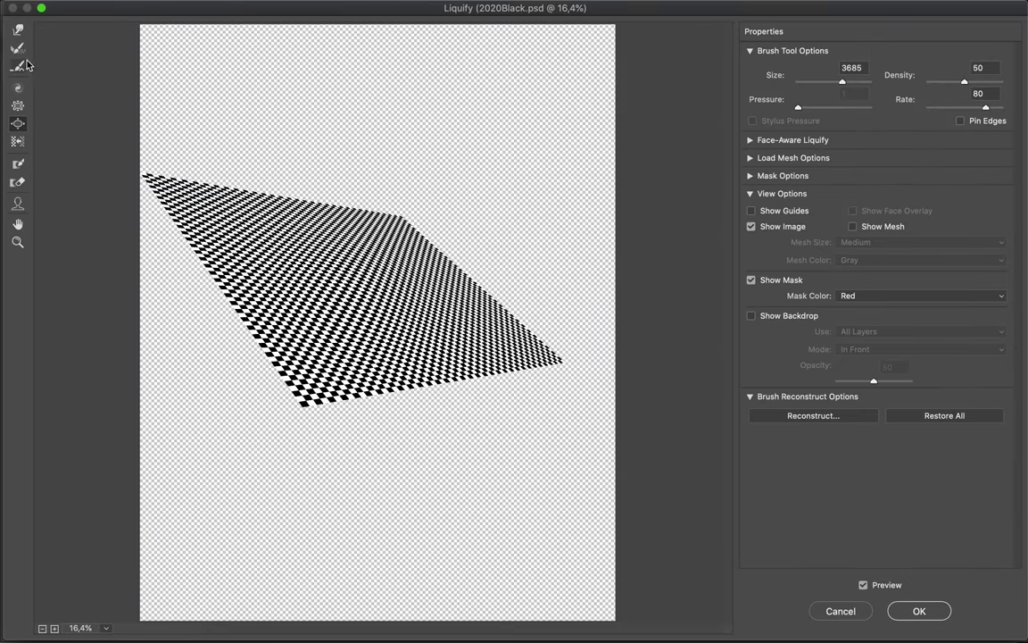
pyautogui.click(18, 30)
pyautogui.moveTo(425, 253)
pyautogui.mouseDown()
pyautogui.moveTo(390, 161)
pyautogui.moveTo(538, 287)
pyautogui.moveTo(413, 437)
pyautogui.moveTo(436, 424)
pyautogui.moveTo(414, 437)
pyautogui.mouseUp()
pyautogui.moveTo(245, 284)
pyautogui.mouseDown()
pyautogui.moveTo(218, 115)
pyautogui.moveTo(252, 64)
pyautogui.moveTo(250, 79)
pyautogui.mouseUp()
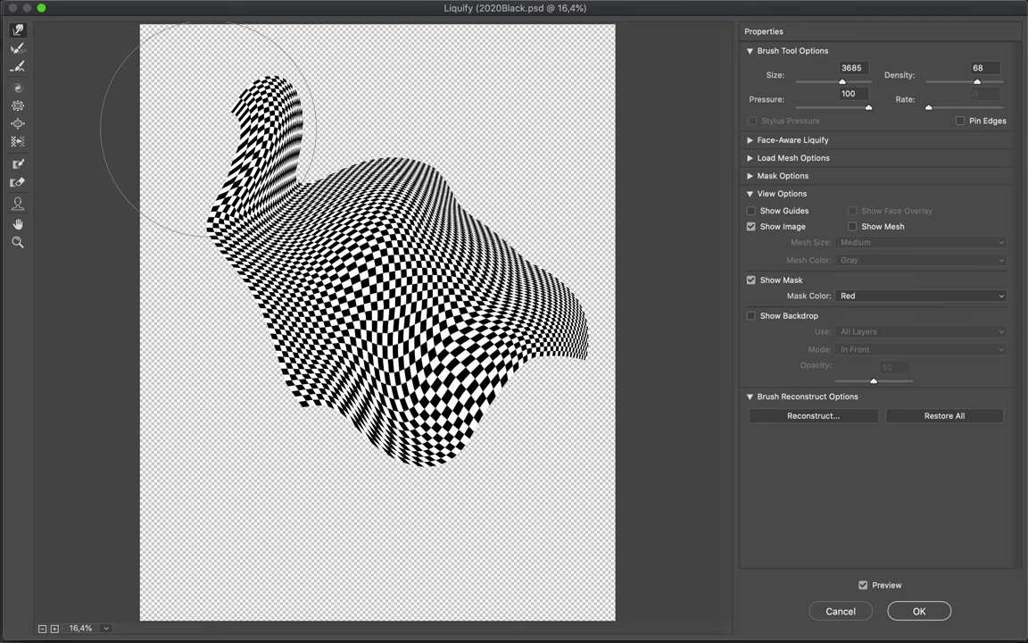
pyautogui.moveTo(160, 117); pyautogui.dragTo(138, 253)
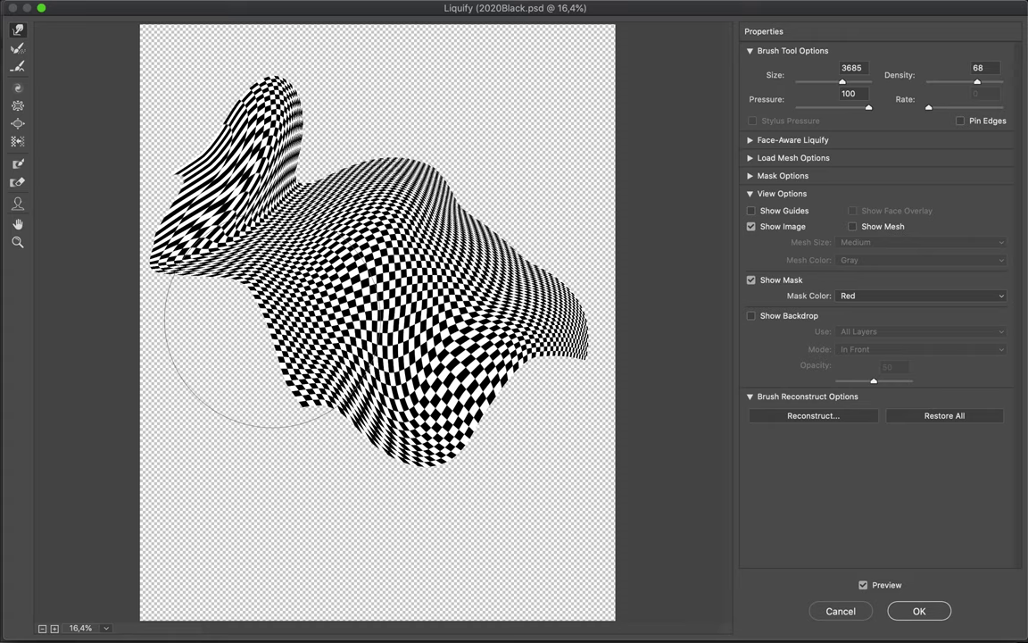
pyautogui.click(919, 610)
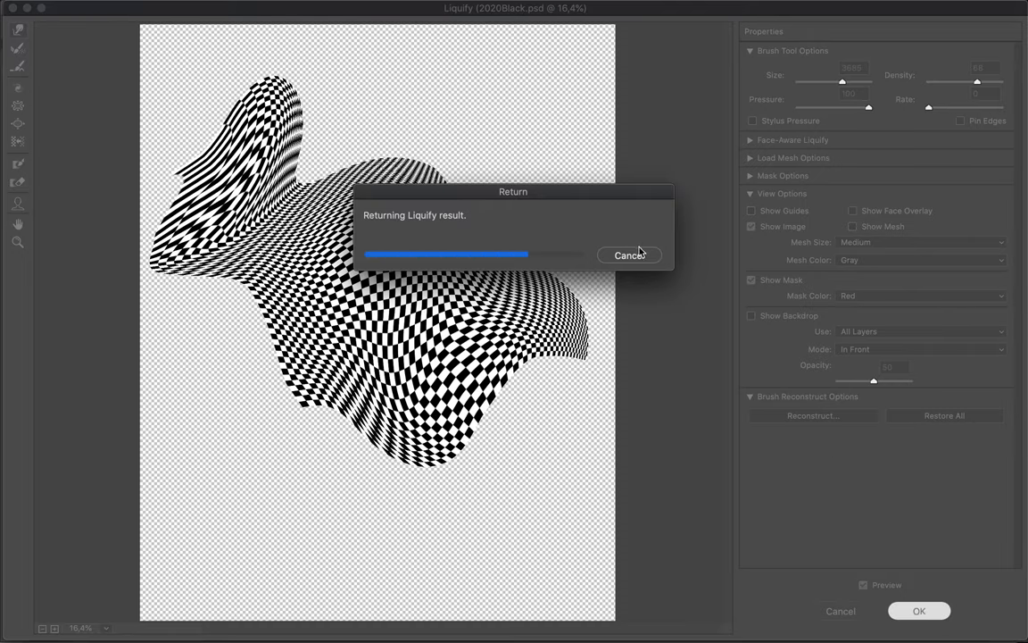
# Rotate the warped checkerboard about 52° and move it toward the left edge.
pyautogui.hotkey('ctrl', 't')
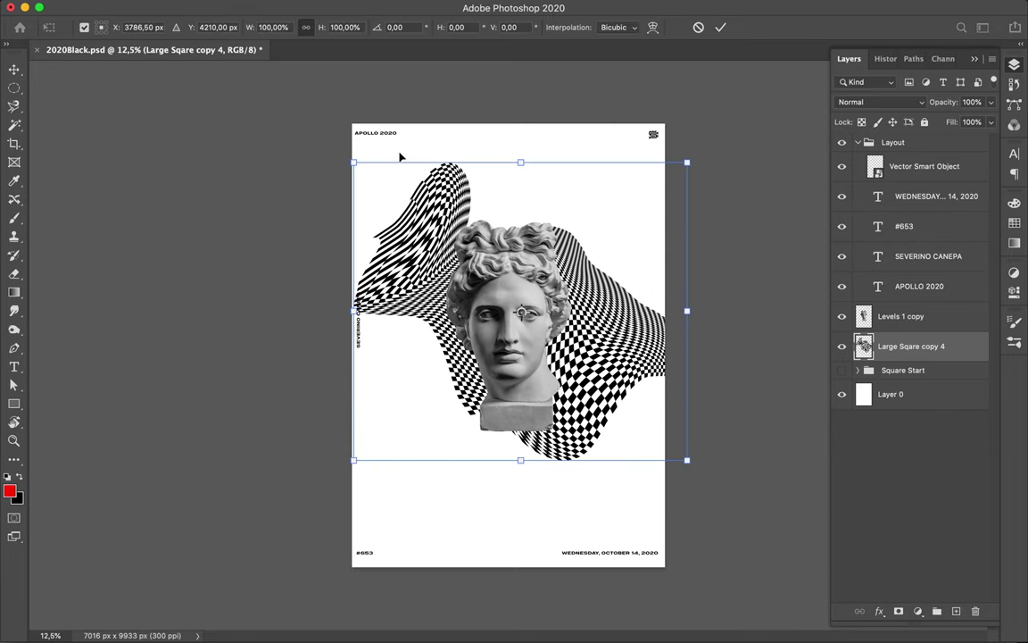
pyautogui.moveTo(399, 157); pyautogui.dragTo(533, 87)
pyautogui.moveTo(546, 171)
pyautogui.mouseDown()
pyautogui.moveTo(406, 204)
pyautogui.moveTo(404, 221)
pyautogui.mouseUp()
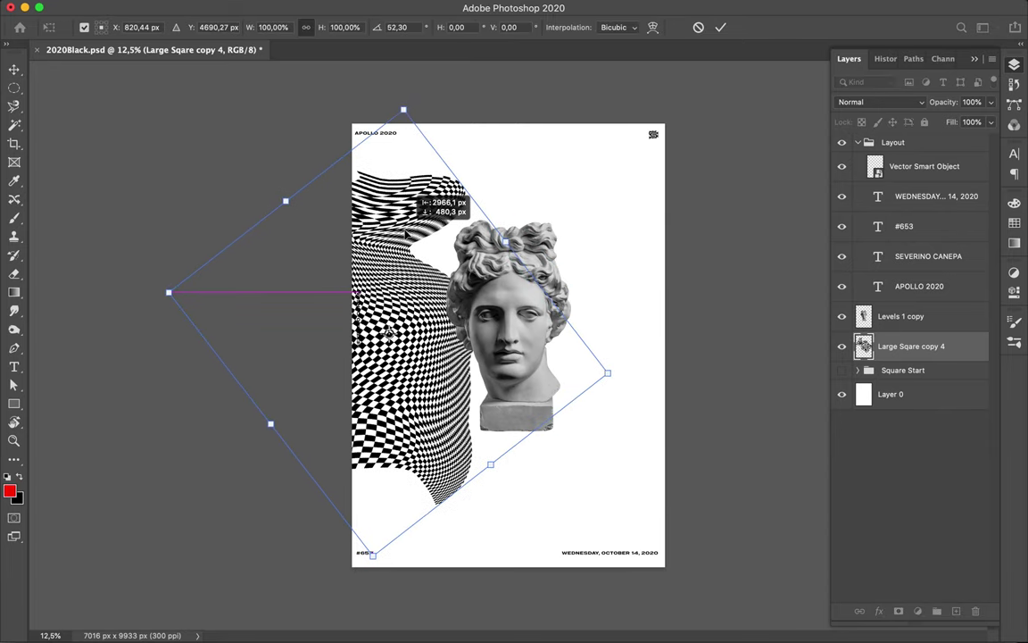
pyautogui.press('Return')
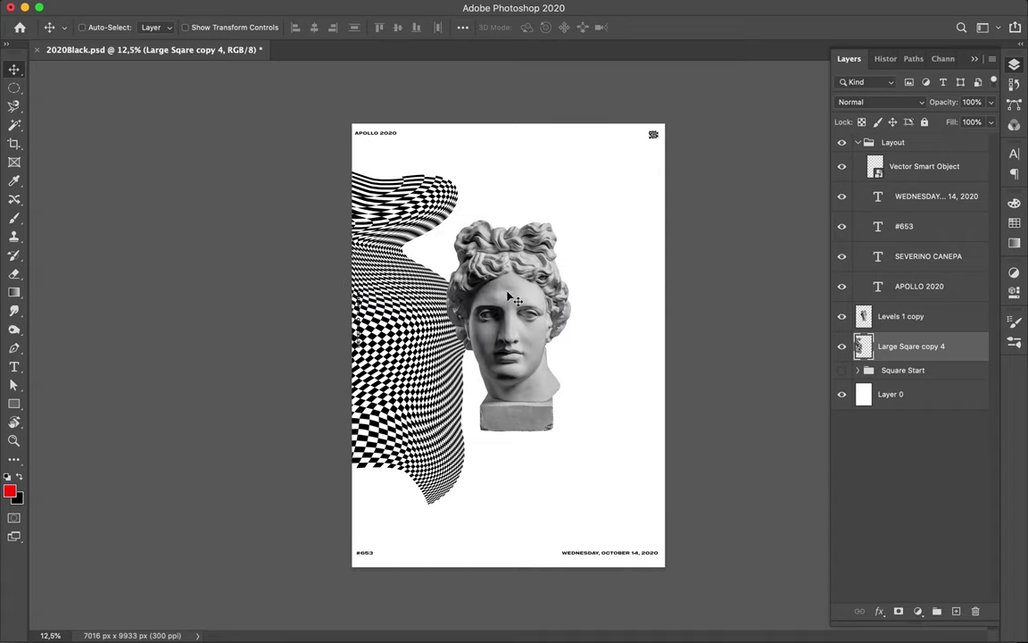
# Slide the checkerboard further off the left edge and add a new empty Layer 1.
pyautogui.click(928, 316)
pyautogui.scroll(1, 470, 284)
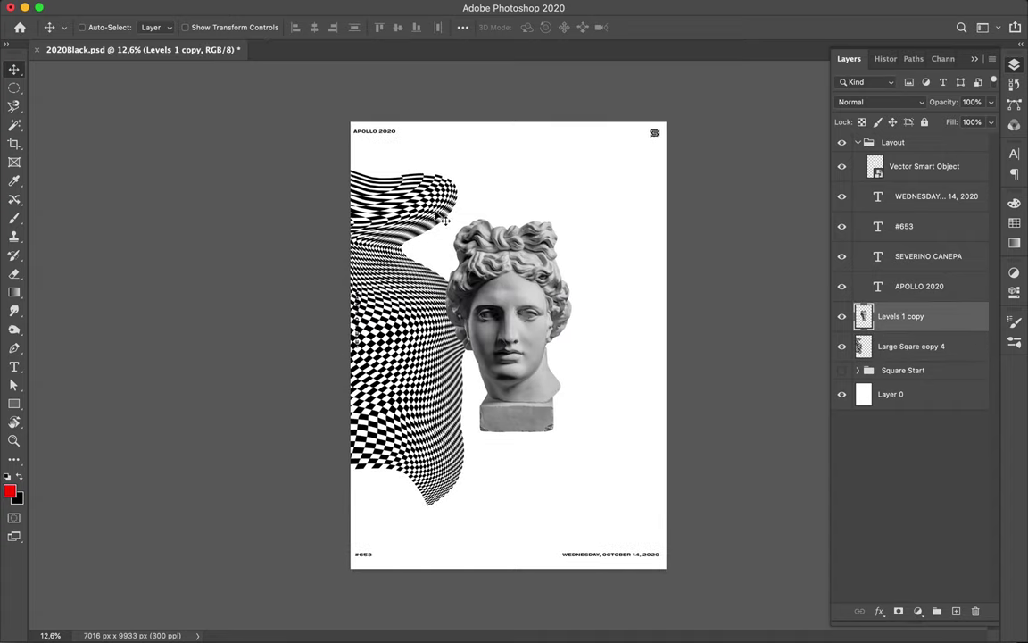
pyautogui.moveTo(378, 287)
pyautogui.mouseDown()
pyautogui.moveTo(350, 287)
pyautogui.moveTo(384, 299)
pyautogui.mouseUp()
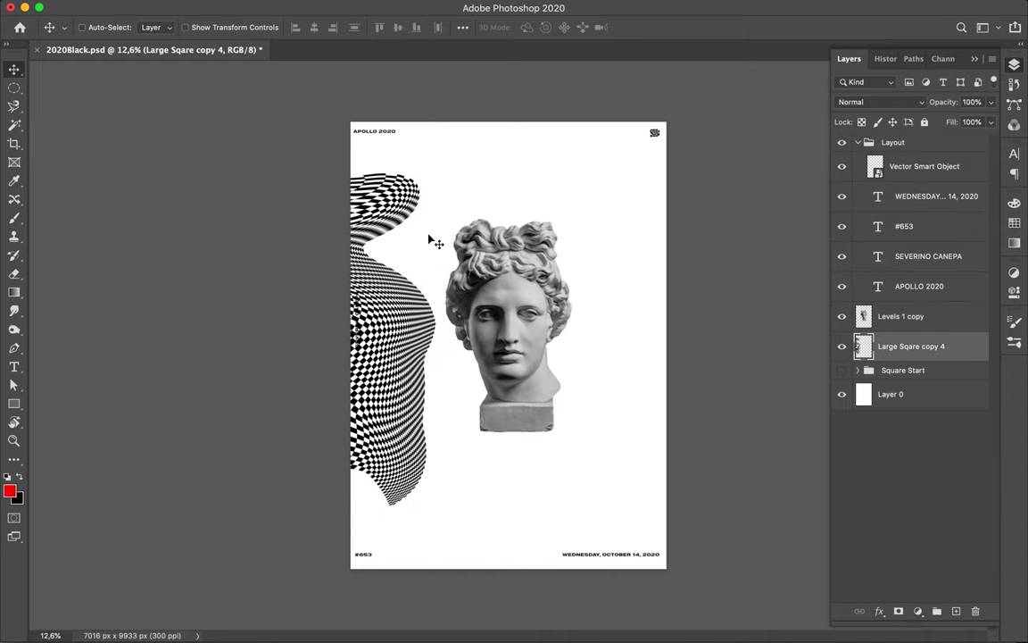
pyautogui.click(956, 612)
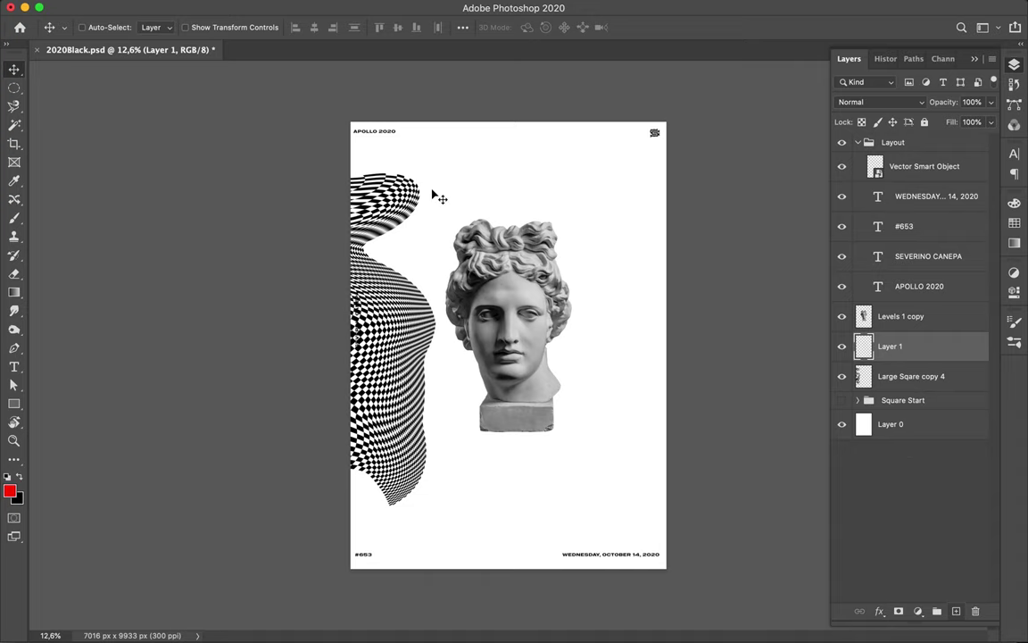
# Set up the Marker Brush 3 preset at 99 px with black as the painting colour.
pyautogui.press('b')
pyautogui.click(93, 27)
pyautogui.scroll(-10, 99, 253)
pyautogui.click(98, 295)
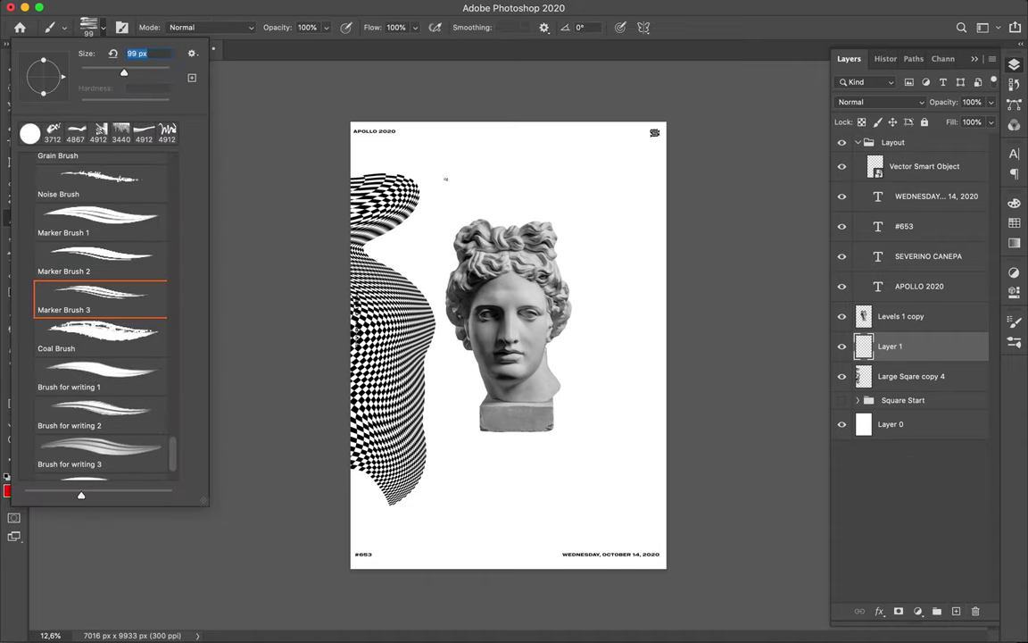
pyautogui.click(446, 165)
pyautogui.hotkey('ctrl', 'z')
pyautogui.press('x')
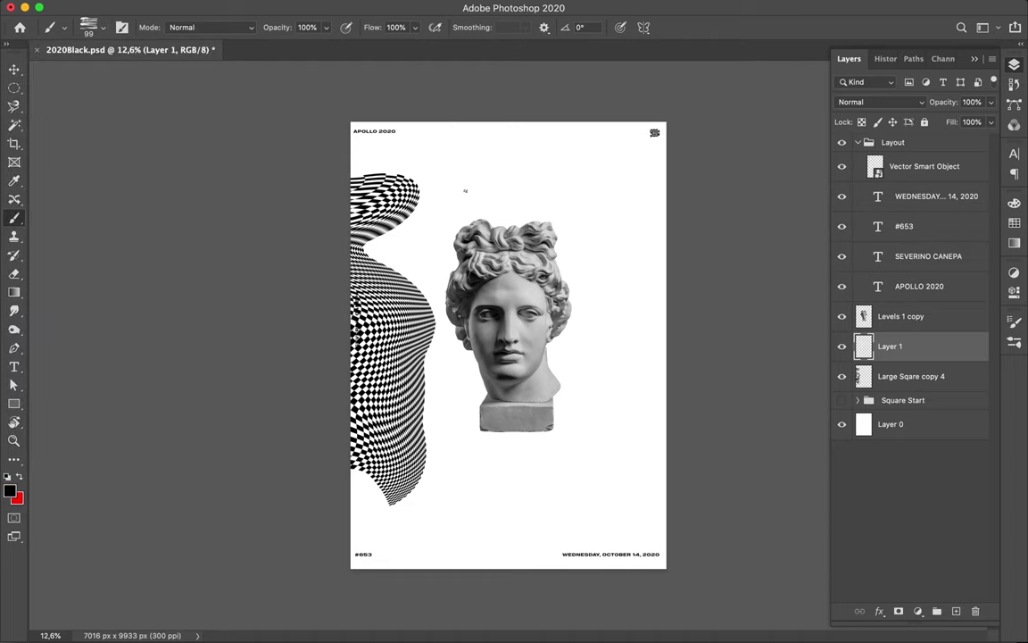
pyautogui.scroll(3, 412, 263)
# Hand-letter APO in rough black marker strokes above the head.
pyautogui.moveTo(411, 274); pyautogui.dragTo(450, 269)
pyautogui.moveTo(396, 239); pyautogui.dragTo(448, 228)
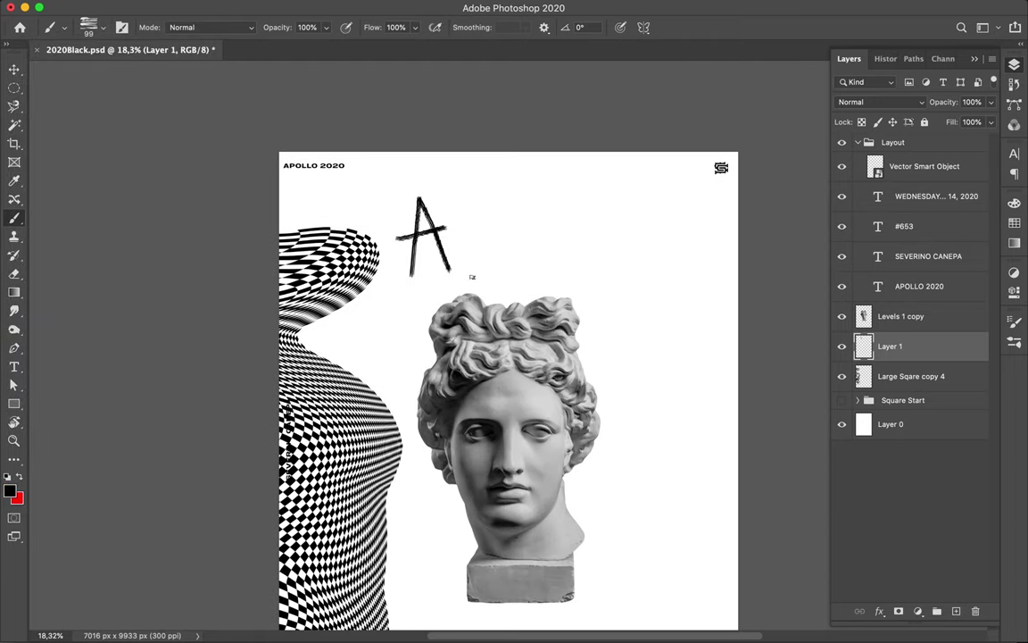
pyautogui.moveTo(467, 287)
pyautogui.mouseDown()
pyautogui.moveTo(446, 176)
pyautogui.moveTo(453, 261)
pyautogui.mouseUp()
pyautogui.moveTo(534, 201)
pyautogui.mouseDown()
pyautogui.moveTo(519, 259)
pyautogui.moveTo(536, 200)
pyautogui.mouseUp()
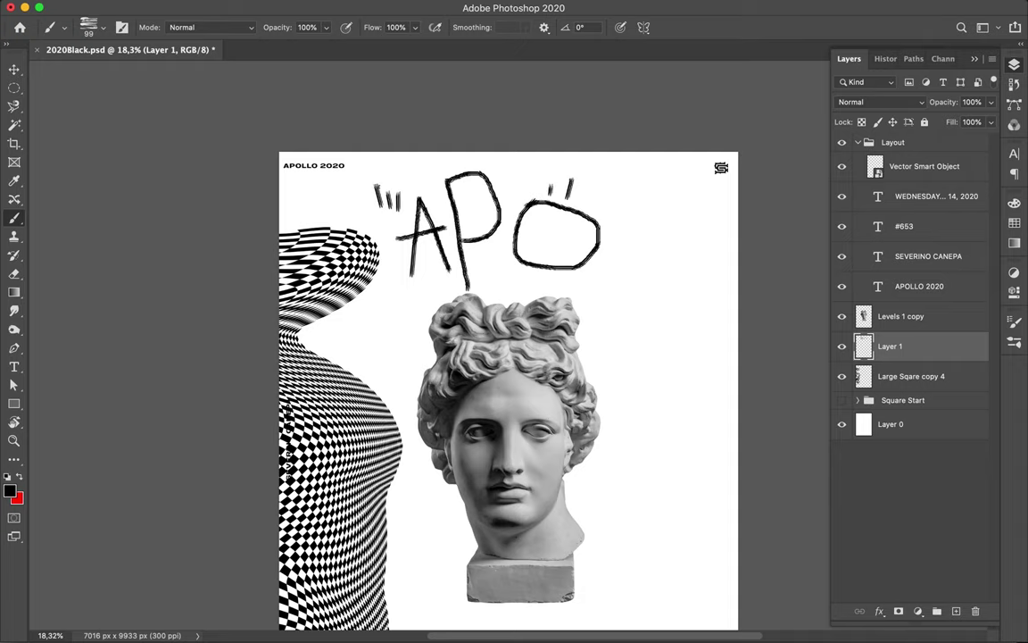
# Letter LLO below the head in rough black marker strokes.
pyautogui.scroll(-5, 575, 255)
pyautogui.moveTo(425, 377); pyautogui.dragTo(443, 450)
pyautogui.moveTo(482, 385); pyautogui.dragTo(511, 497)
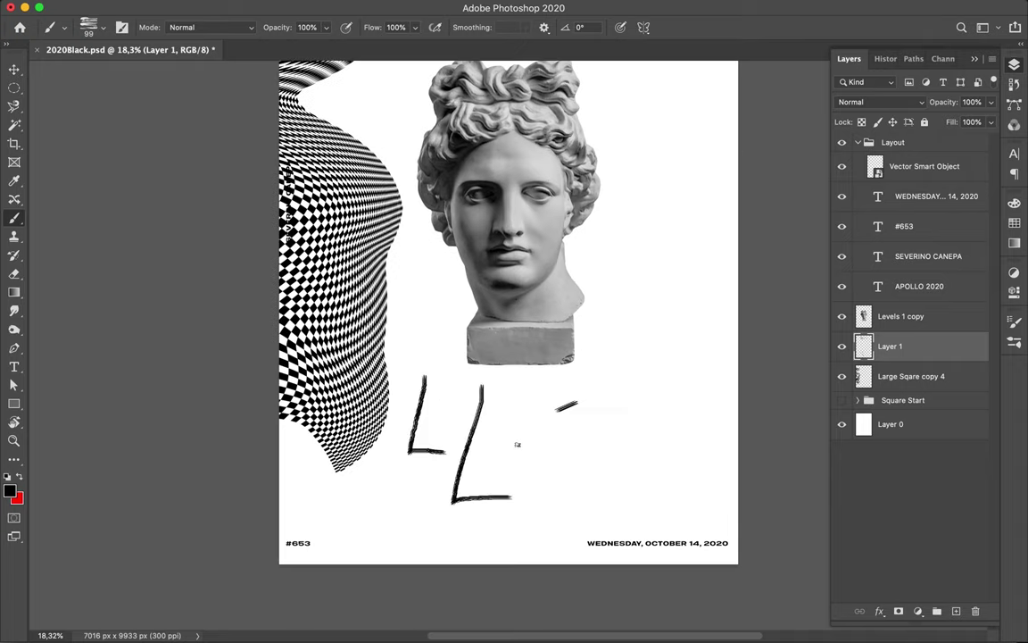
pyautogui.moveTo(513, 375); pyautogui.dragTo(538, 374)
pyautogui.scroll(5, 514, 341)
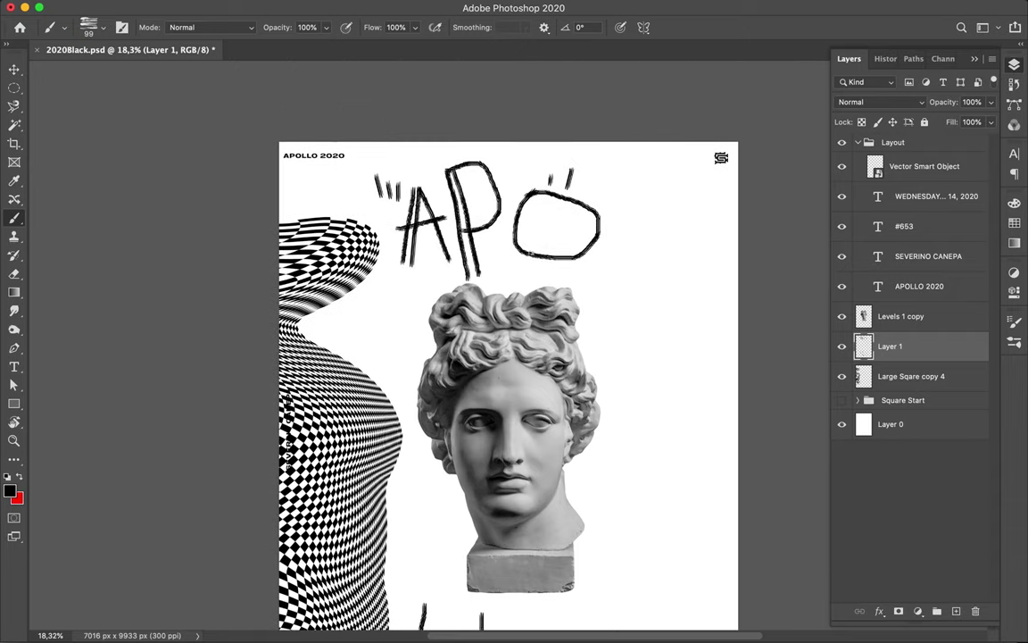
pyautogui.scroll(-5, 478, 205)
pyautogui.scroll(-1, 500, 268)
# Redo the first L, thicken the second L and O, and add small accent marks.
pyautogui.moveTo(404, 462)
pyautogui.mouseDown()
pyautogui.moveTo(425, 386)
pyautogui.moveTo(444, 463)
pyautogui.mouseUp()
pyautogui.press('cmd+z')
pyautogui.moveTo(424, 356); pyautogui.dragTo(411, 435)
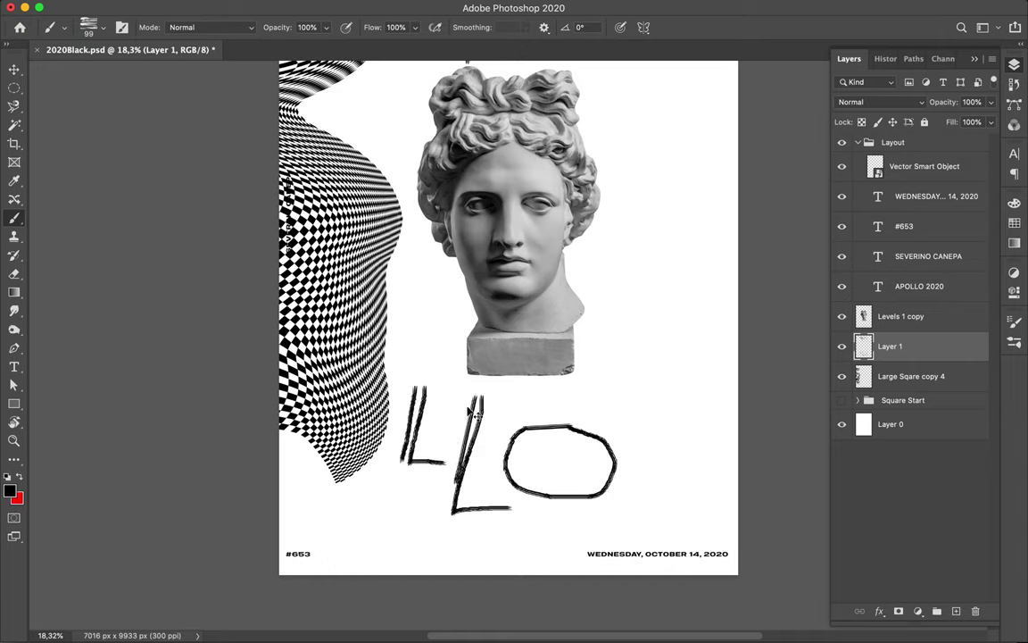
pyautogui.press('super+z')
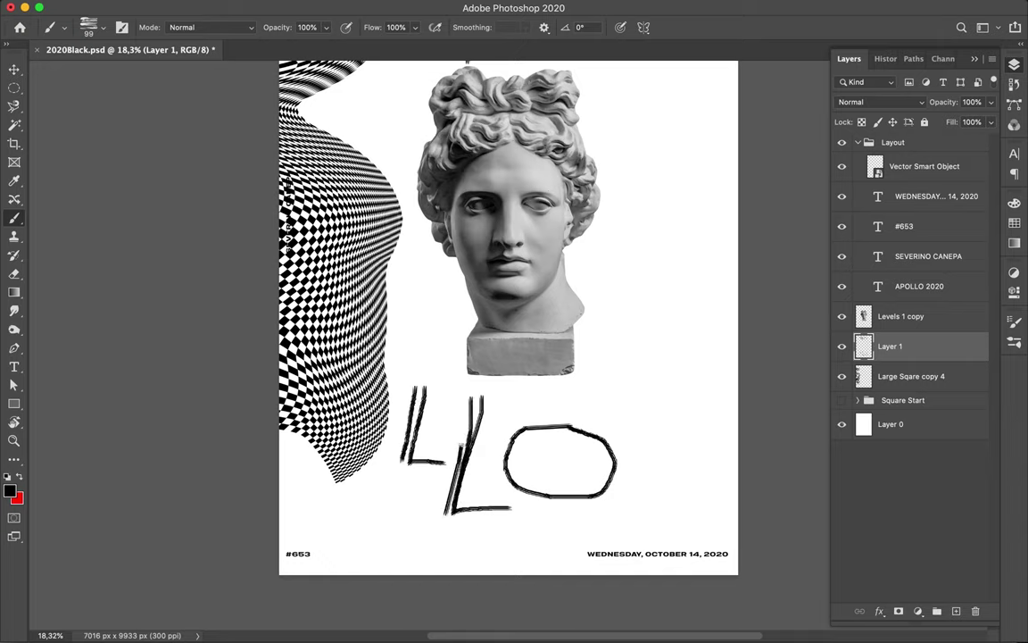
pyautogui.moveTo(482, 397); pyautogui.dragTo(445, 515)
pyautogui.moveTo(536, 424); pyautogui.dragTo(525, 493)
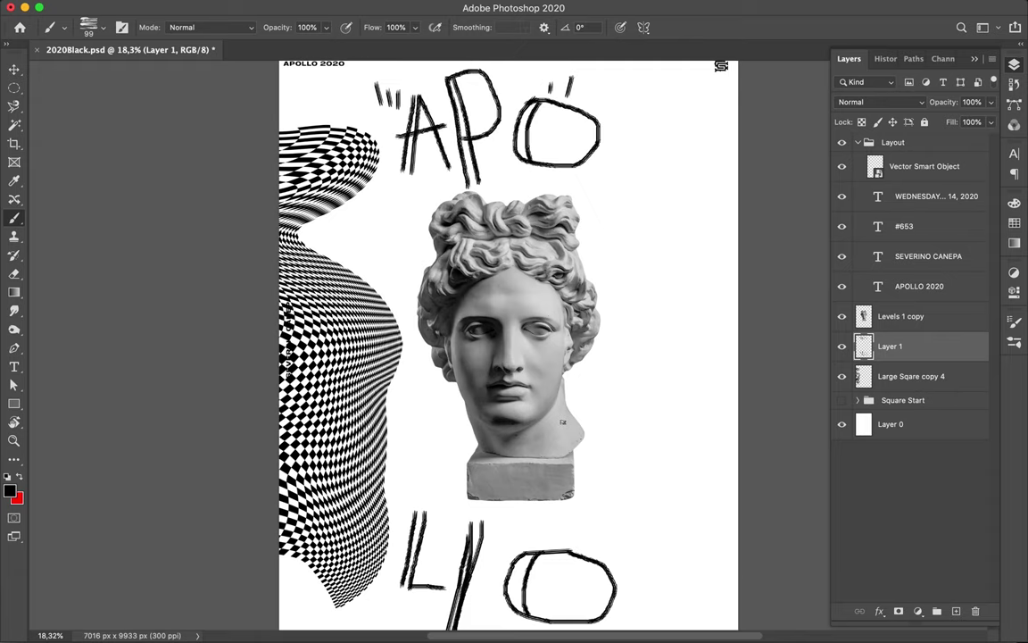
pyautogui.scroll(1, 563, 421)
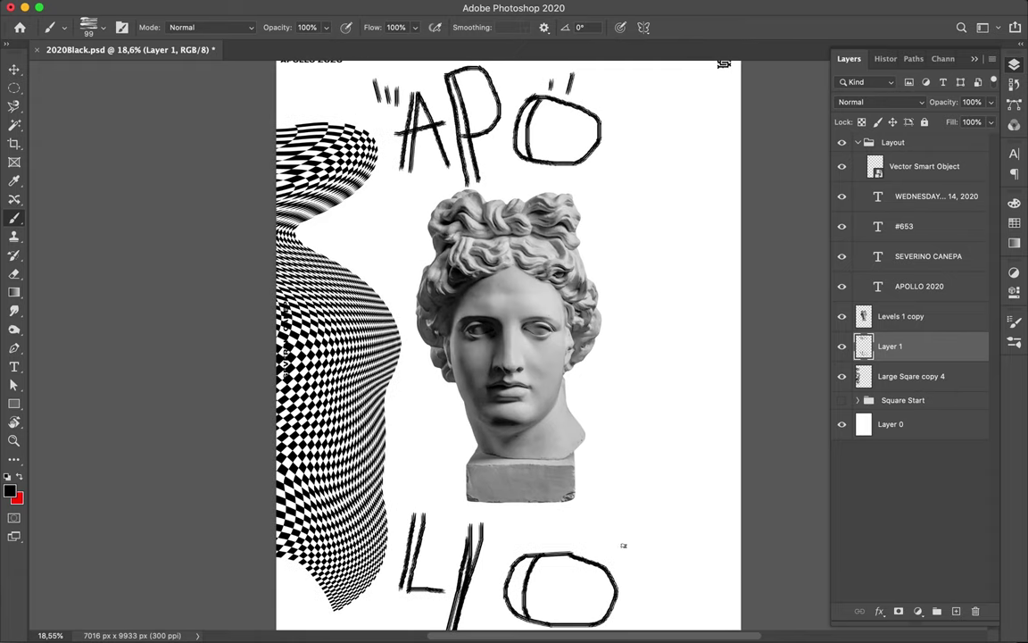
pyautogui.moveTo(659, 550); pyautogui.dragTo(632, 578)
pyautogui.moveTo(361, 82); pyautogui.dragTo(373, 103)
pyautogui.write('Apollo Back')
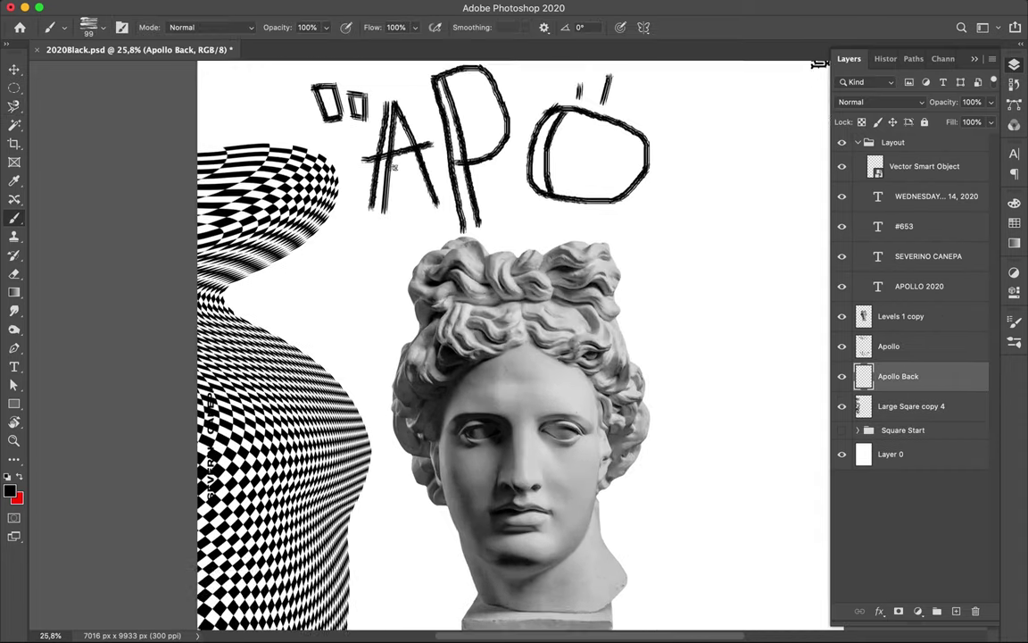
# Sketch scribbled outlines over the APO letters with the 25 px Noise Brush.
pyautogui.click(89, 26)
pyautogui.scroll(-3, 100, 268)
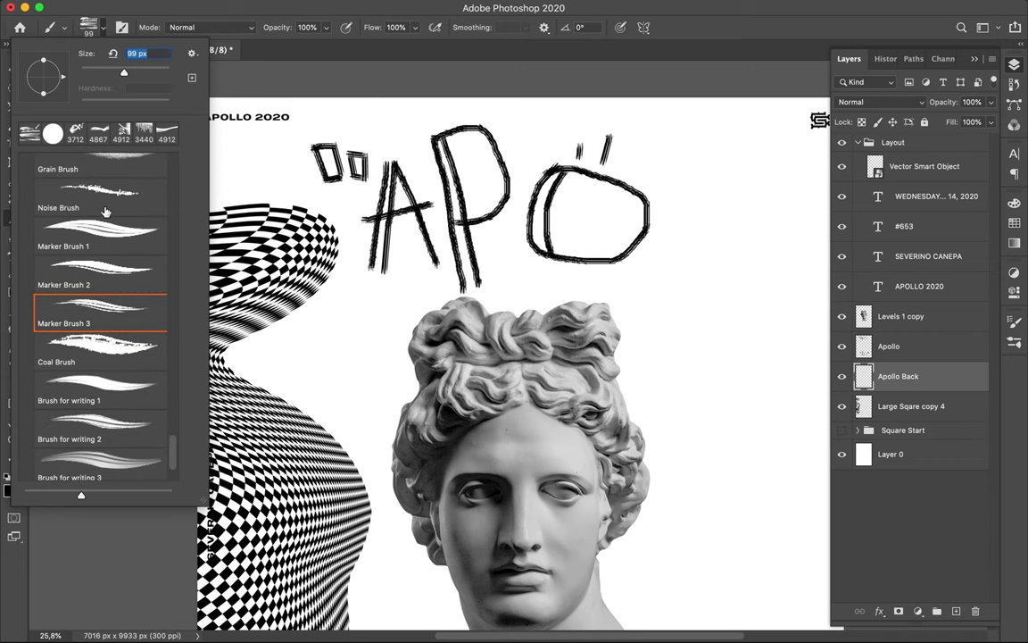
pyautogui.click(100, 192)
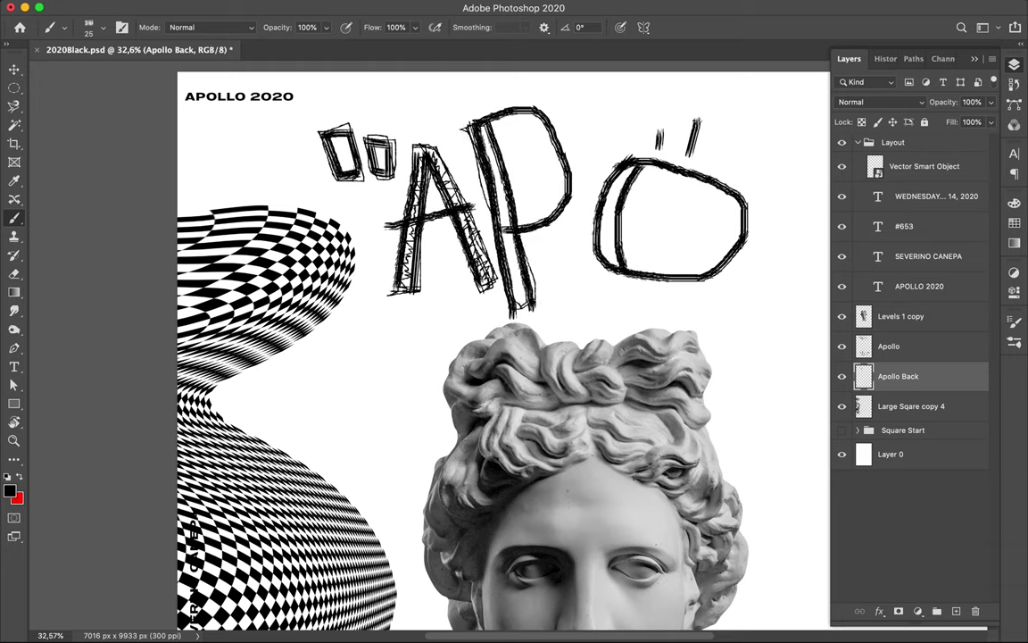
pyautogui.hotkey('ctrl', 'z')
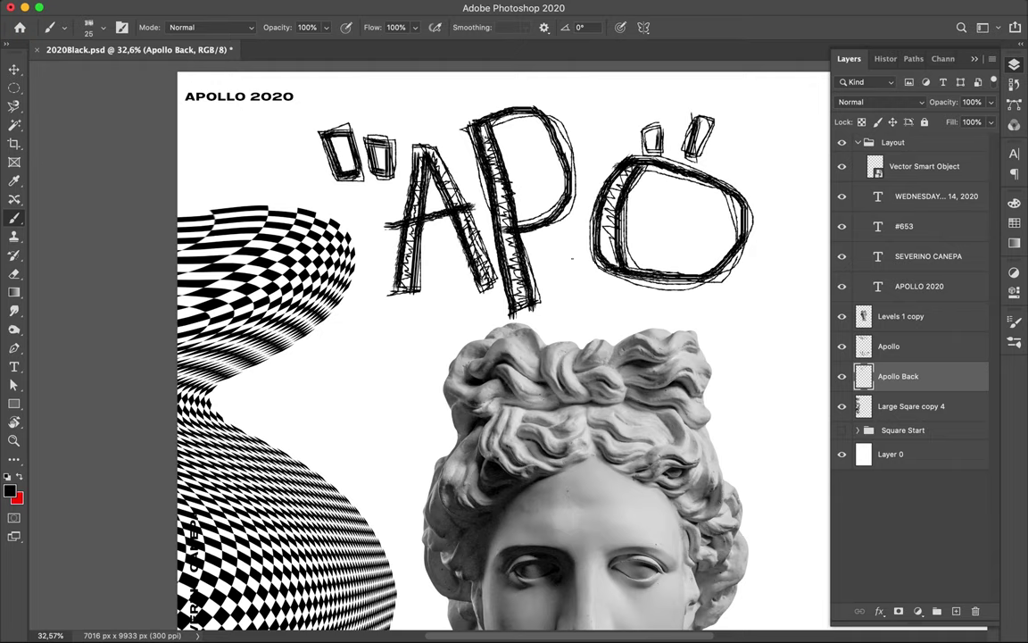
# Sketch Noise Brush outlines around the LLO letters, fit the poster in view, and save.
pyautogui.scroll(-5, 573, 258)
pyautogui.scroll(-5, 544, 330)
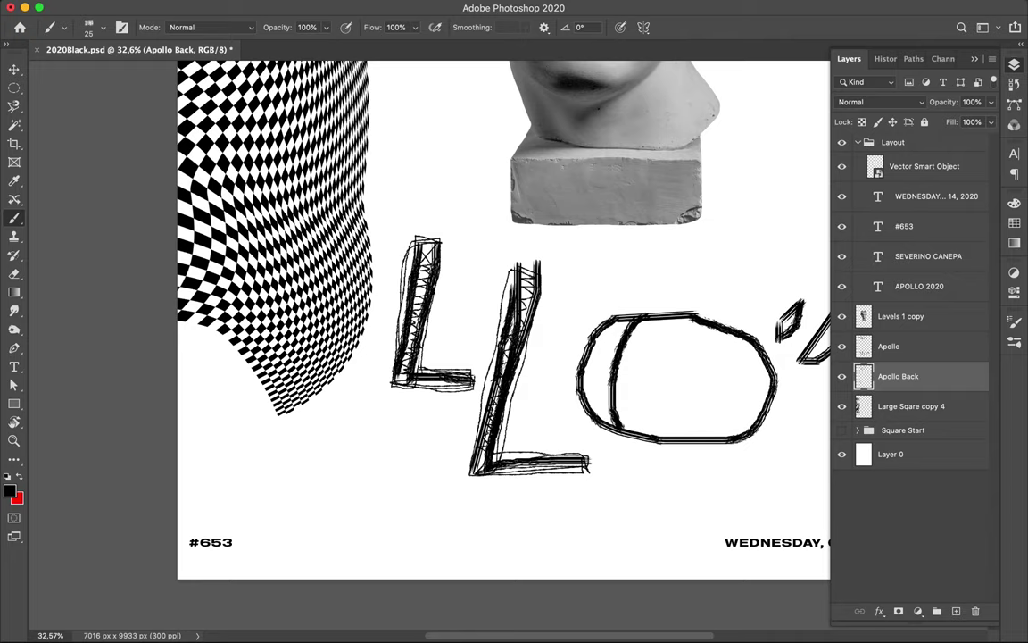
pyautogui.hscroll(5, 554, 375)
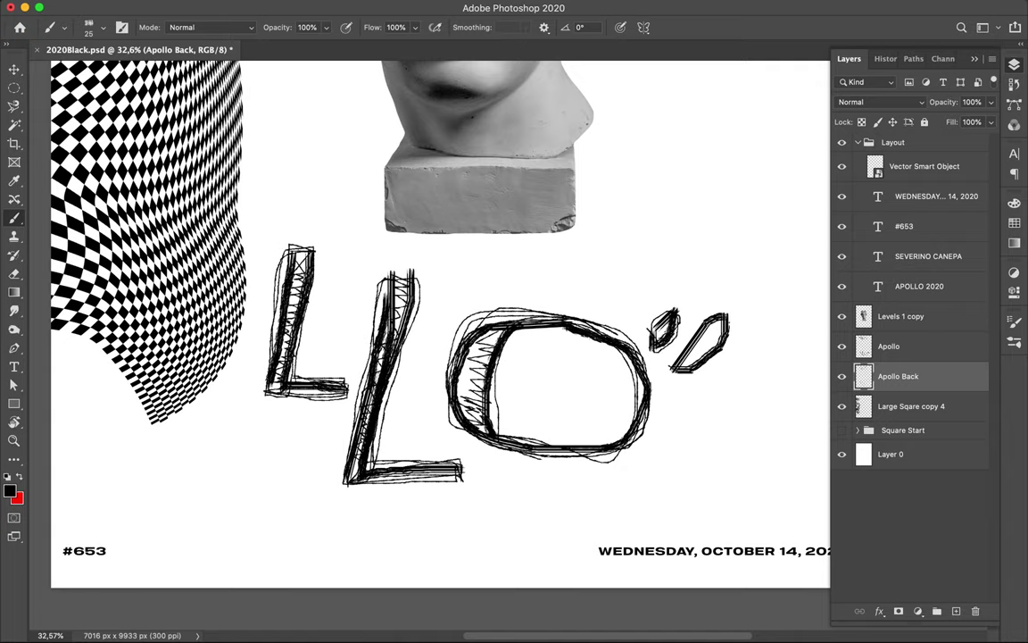
pyautogui.scroll(5, 562, 321)
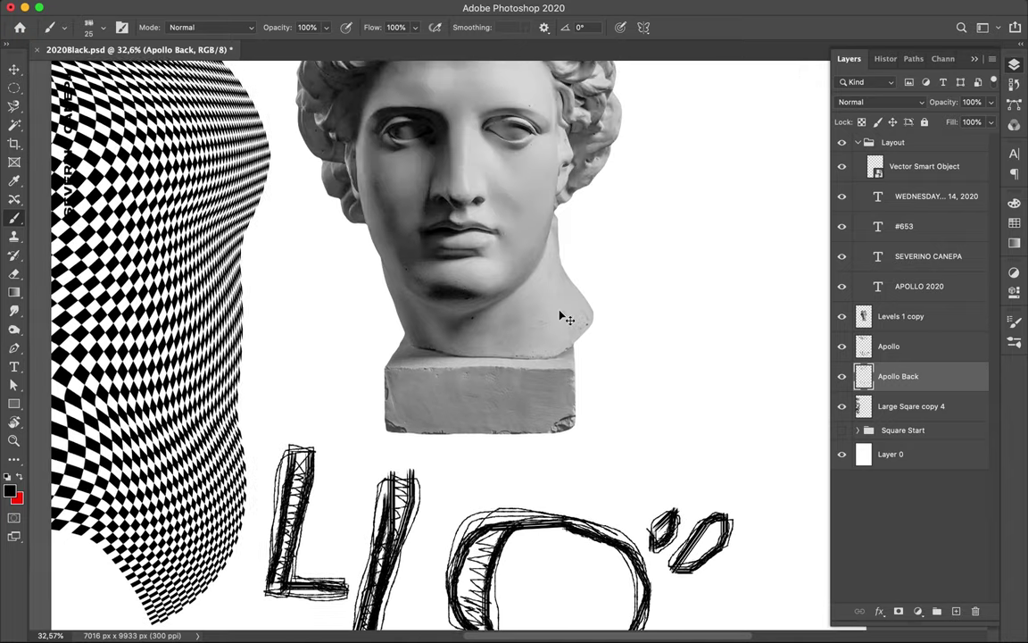
pyautogui.hotkey('ctrl', '0')
pyautogui.hotkey('ctrl', 's')
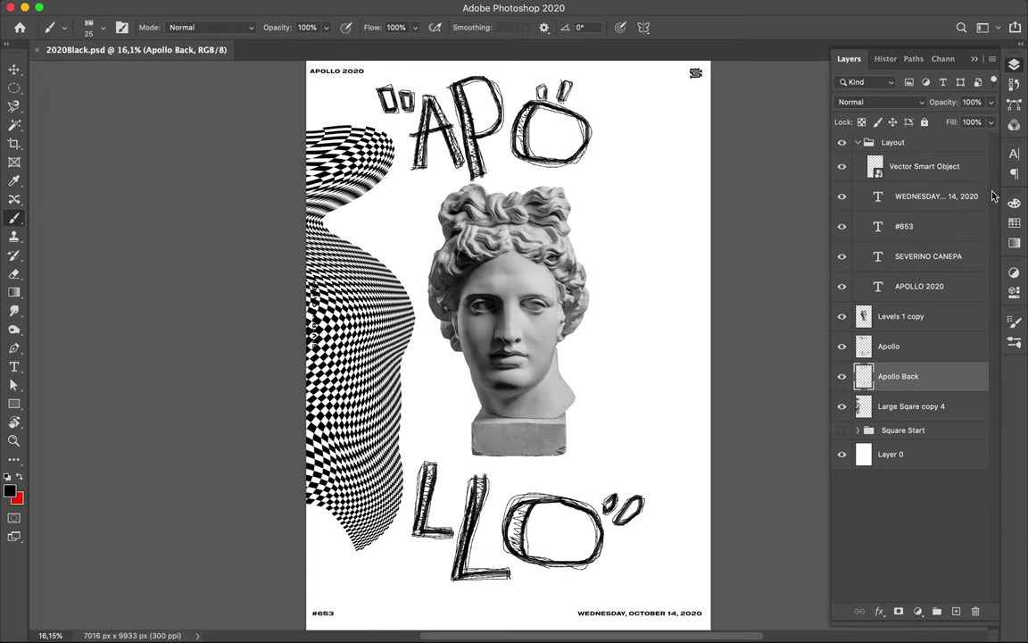
# Copy the Medium Square above Large Sqare copy 4, place it beside the head, and distort it in perspective.
pyautogui.click(857, 430)
pyautogui.click(841, 431)
pyautogui.click(842, 483)
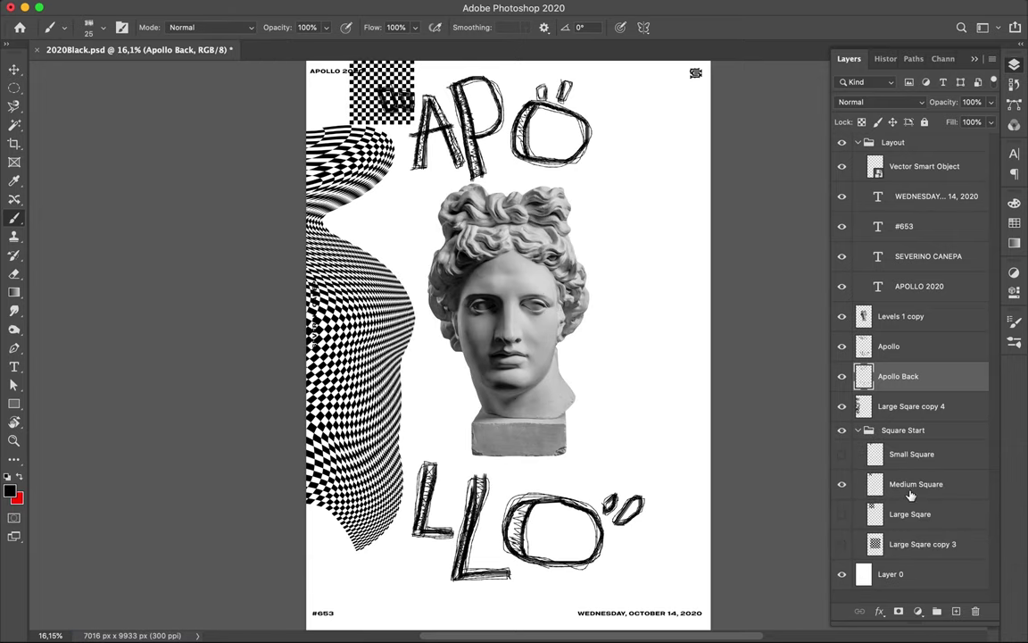
pyautogui.press('v')
pyautogui.moveTo(382, 90)
pyautogui.mouseDown()
pyautogui.moveTo(621, 295)
pyautogui.moveTo(658, 237)
pyautogui.mouseUp()
pyautogui.hotkey('ctrl', 't')
pyautogui.rightClick(625, 266)
pyautogui.click(643, 338)
pyautogui.click(720, 27)
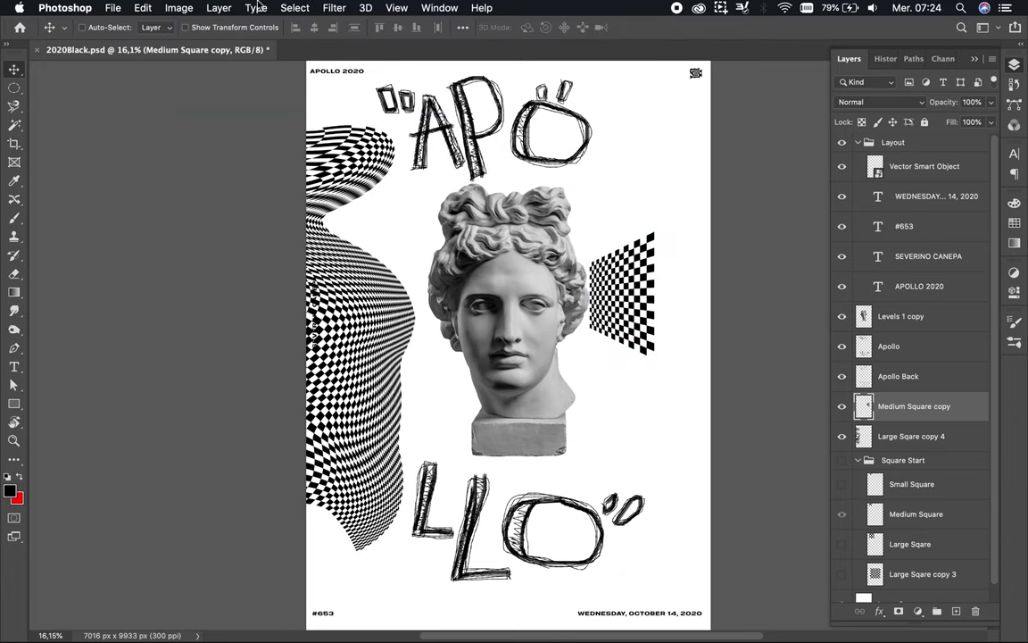
# Liquify the checker patch into a billowing curve and move it toward the top-right.
pyautogui.click(234, 7)
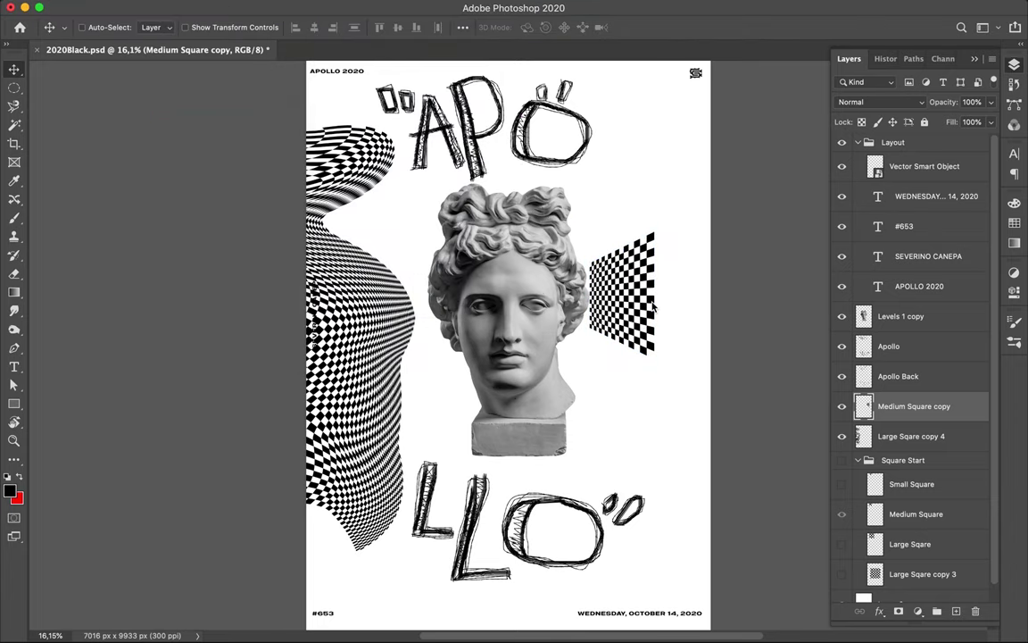
pyautogui.hotkey('shift', 'ctrl', 'x')
pyautogui.moveTo(459, 298); pyautogui.dragTo(390, 264)
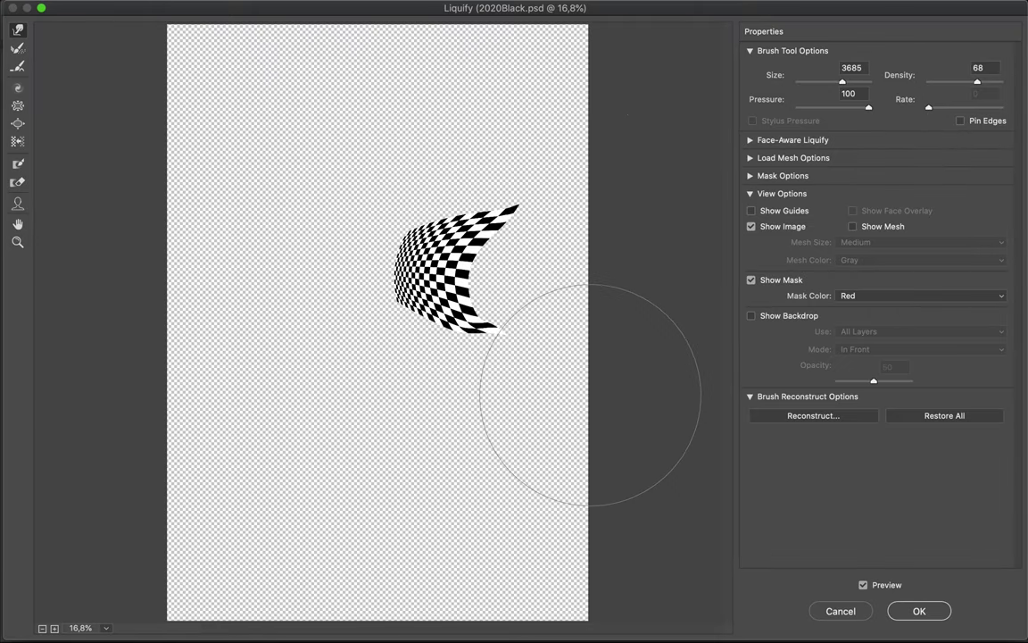
pyautogui.moveTo(534, 425)
pyautogui.mouseDown()
pyautogui.moveTo(471, 330)
pyautogui.moveTo(321, 194)
pyautogui.moveTo(342, 259)
pyautogui.mouseUp()
pyautogui.press('Return')
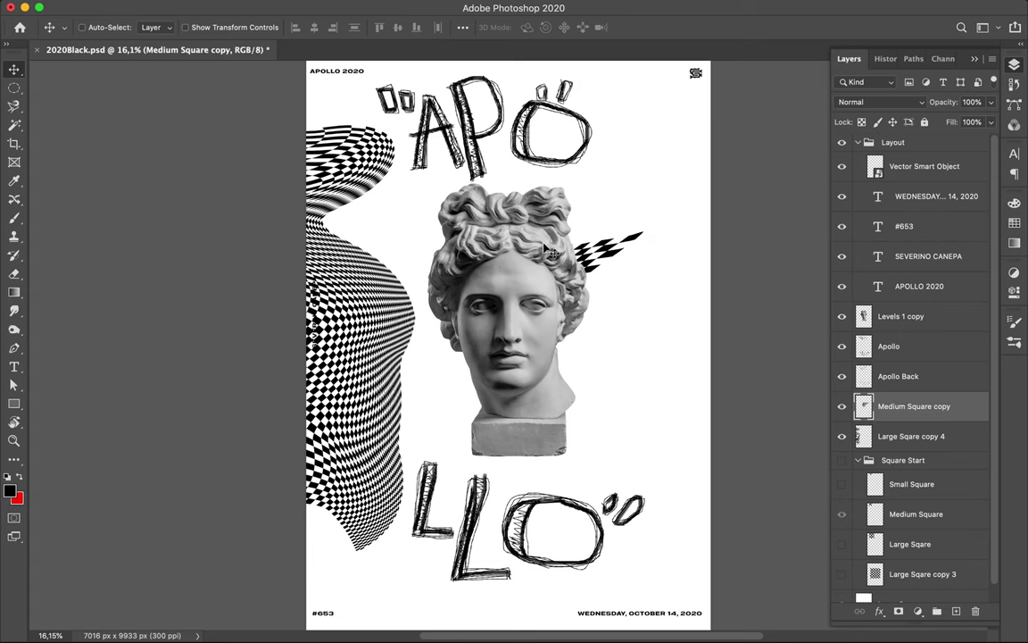
pyautogui.moveTo(592, 246)
pyautogui.mouseDown()
pyautogui.moveTo(684, 157)
pyautogui.moveTo(659, 215)
pyautogui.mouseUp()
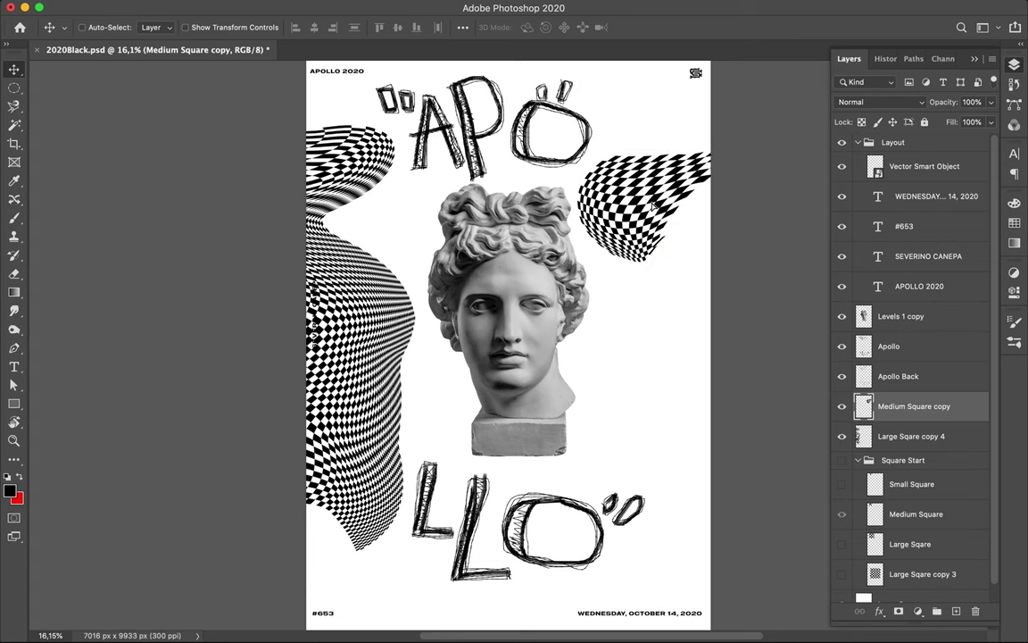
# Draw a blue #006aff rectangle to the right of the bust.
pyautogui.scroll(-2, 594, 239)
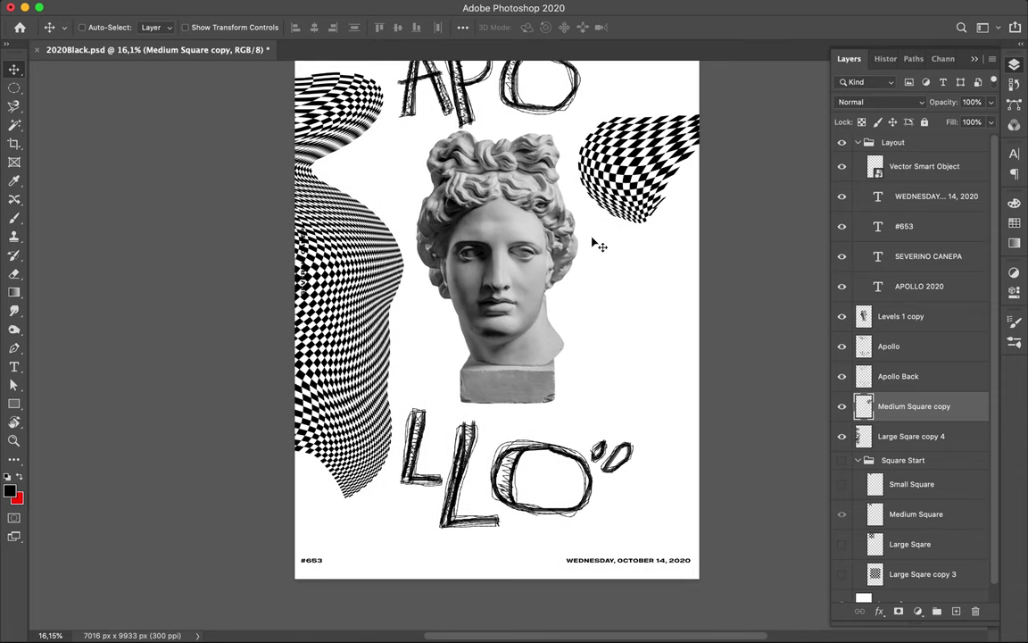
pyautogui.press('u')
pyautogui.click(1014, 222)
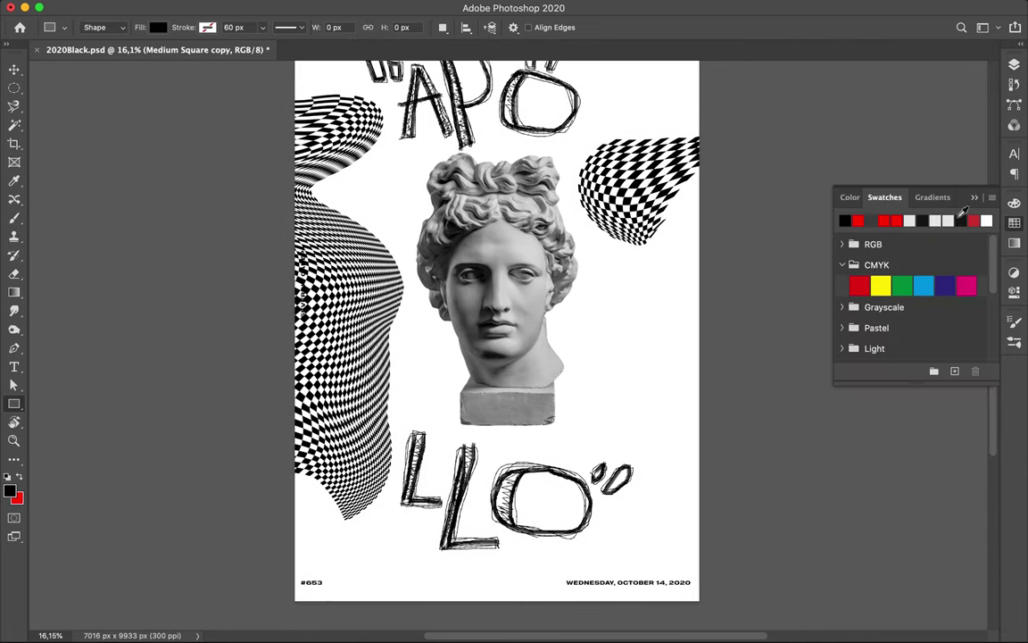
pyautogui.click(11, 490)
pyautogui.write('006aff')
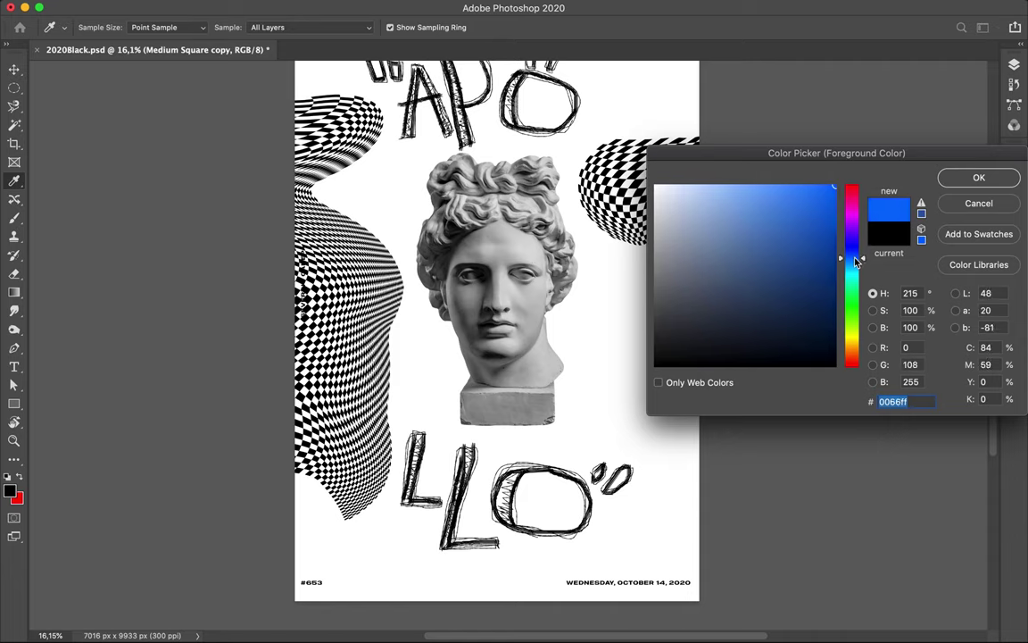
pyautogui.press('Return')
pyautogui.moveTo(562, 294); pyautogui.dragTo(679, 396)
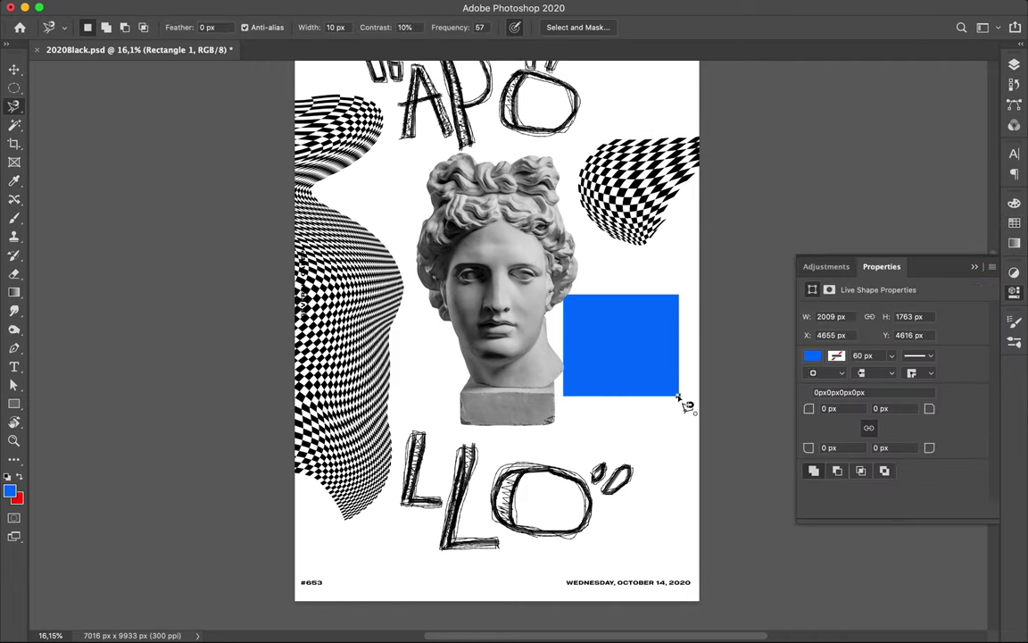
# Reshape the blue rectangle into a skewed quadrilateral and move it down-left against the bust.
pyautogui.hotkey('ctrl', 't')
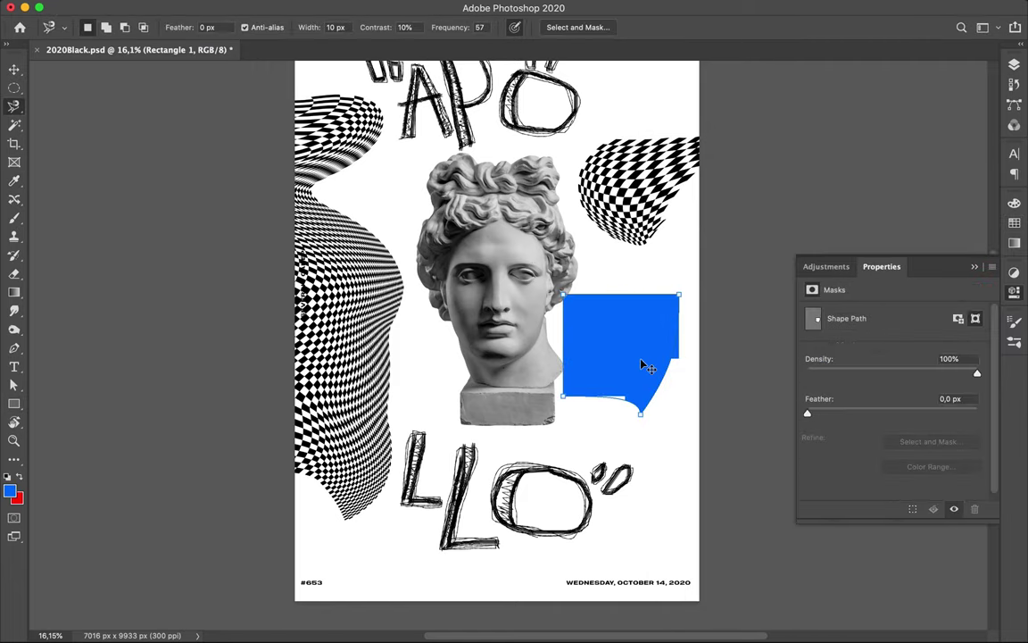
pyautogui.hotkey('ctrl', 't')
pyautogui.rightClick(635, 348)
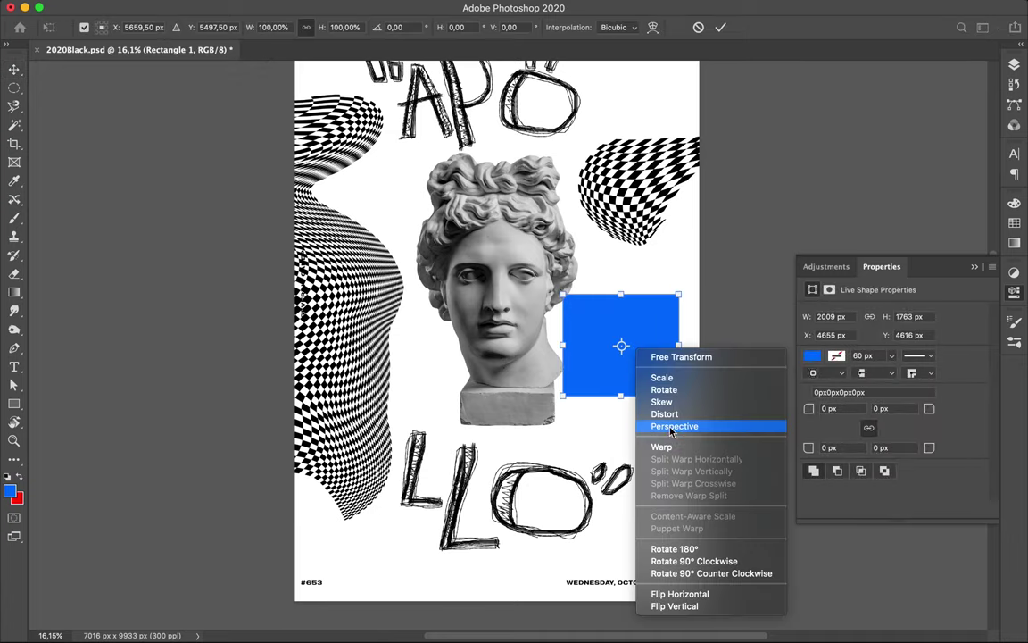
pyautogui.click(678, 398)
pyautogui.moveTo(679, 399); pyautogui.dragTo(649, 396)
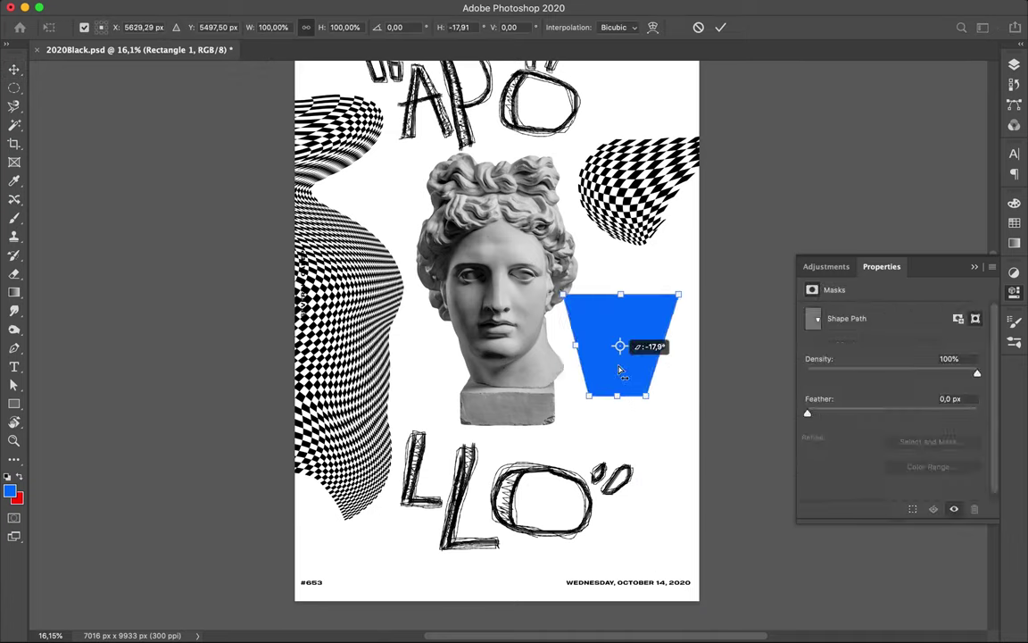
pyautogui.moveTo(662, 344); pyautogui.dragTo(674, 307)
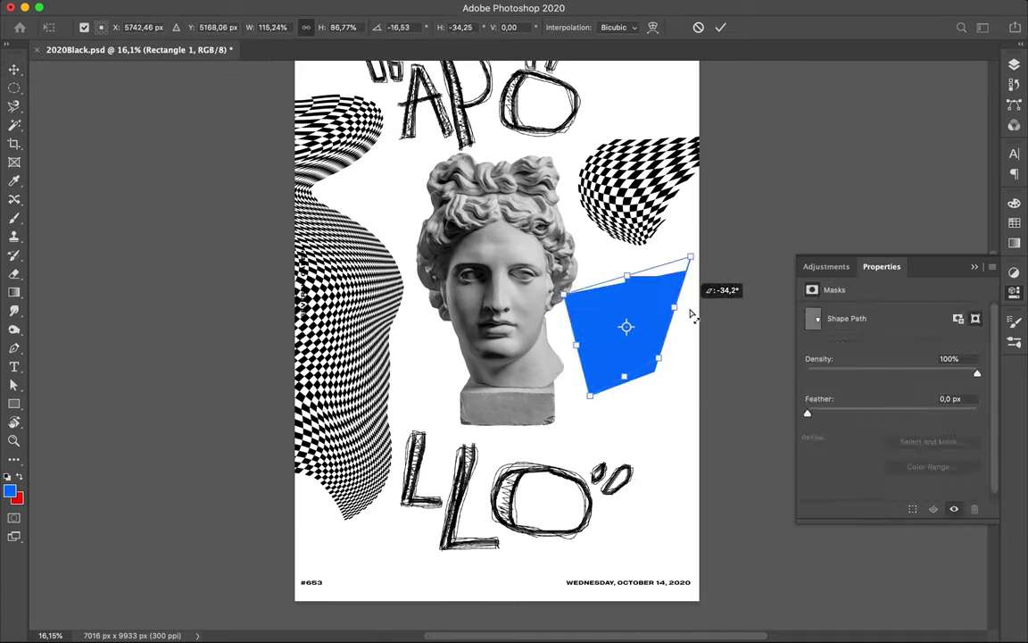
pyautogui.press('Return')
pyautogui.moveTo(625, 337); pyautogui.dragTo(602, 370)
# On a new layer, paint blue over the shape's top edge with a 108 px brush.
pyautogui.press('F7')
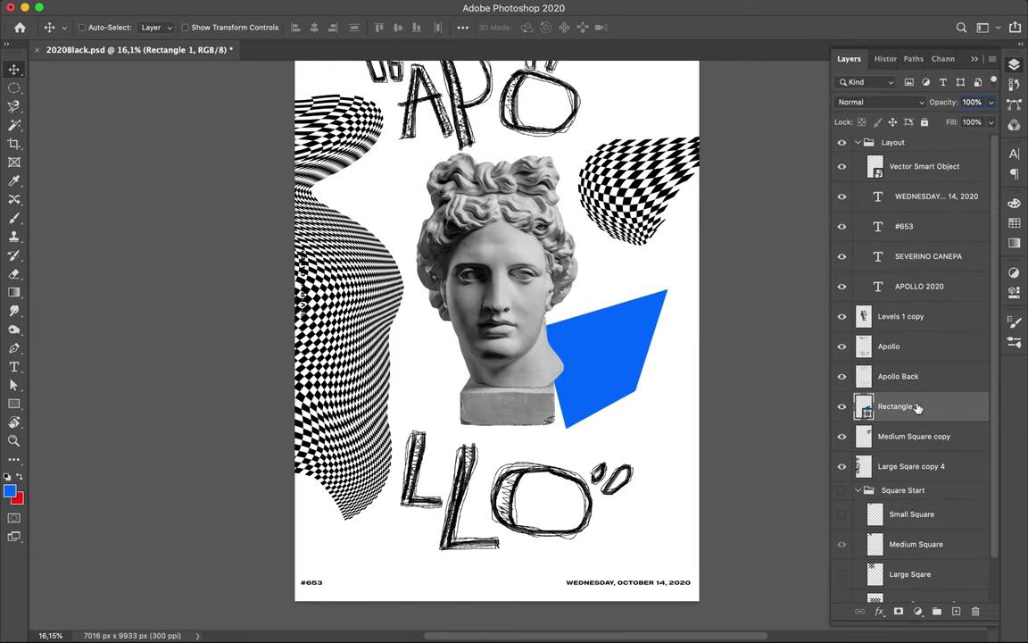
pyautogui.press('b')
pyautogui.hotkey('ctrl', 'shift', 'alt', 'n')
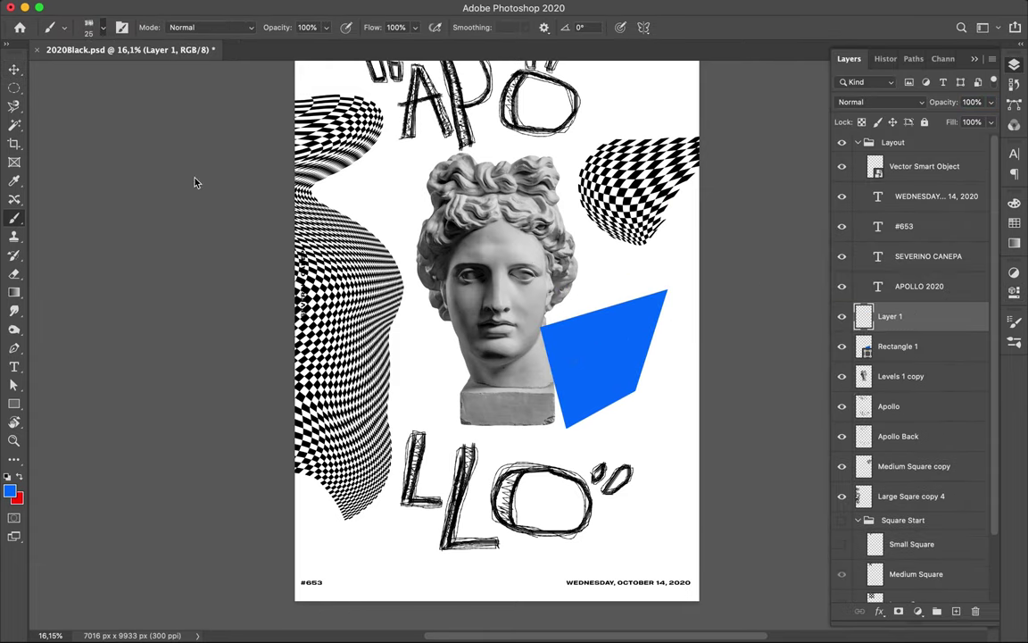
pyautogui.click(90, 27)
pyautogui.scroll(10, 131, 251)
pyautogui.scroll(1, 574, 306)
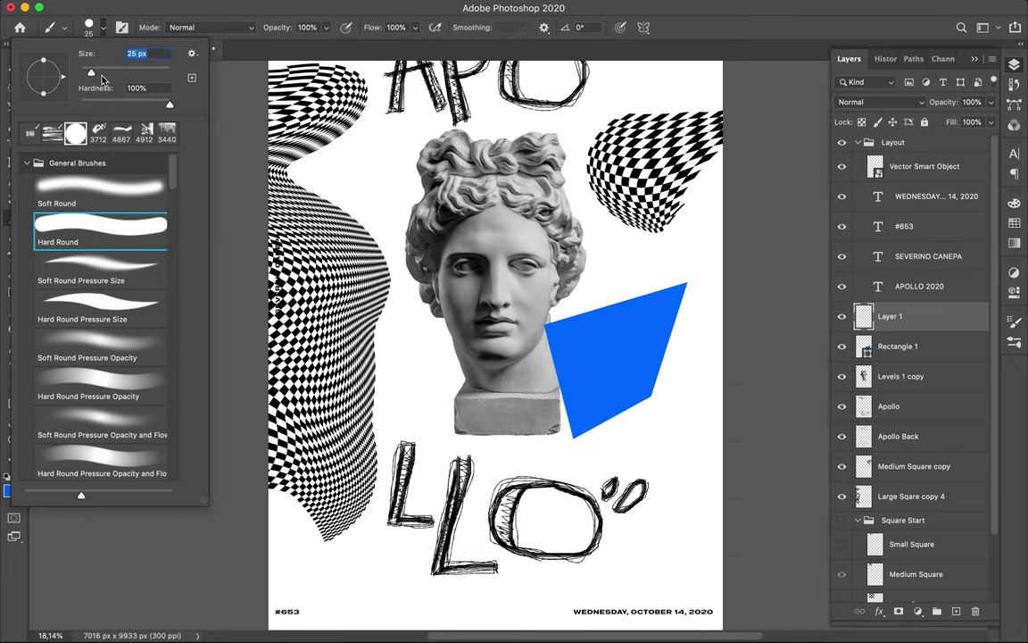
pyautogui.write('108')
pyautogui.scroll(2, 574, 306)
pyautogui.press('Return')
pyautogui.moveTo(399, 355)
pyautogui.mouseDown()
pyautogui.moveTo(494, 327)
pyautogui.moveTo(498, 470)
pyautogui.moveTo(419, 482)
pyautogui.moveTo(398, 359)
pyautogui.mouseUp()
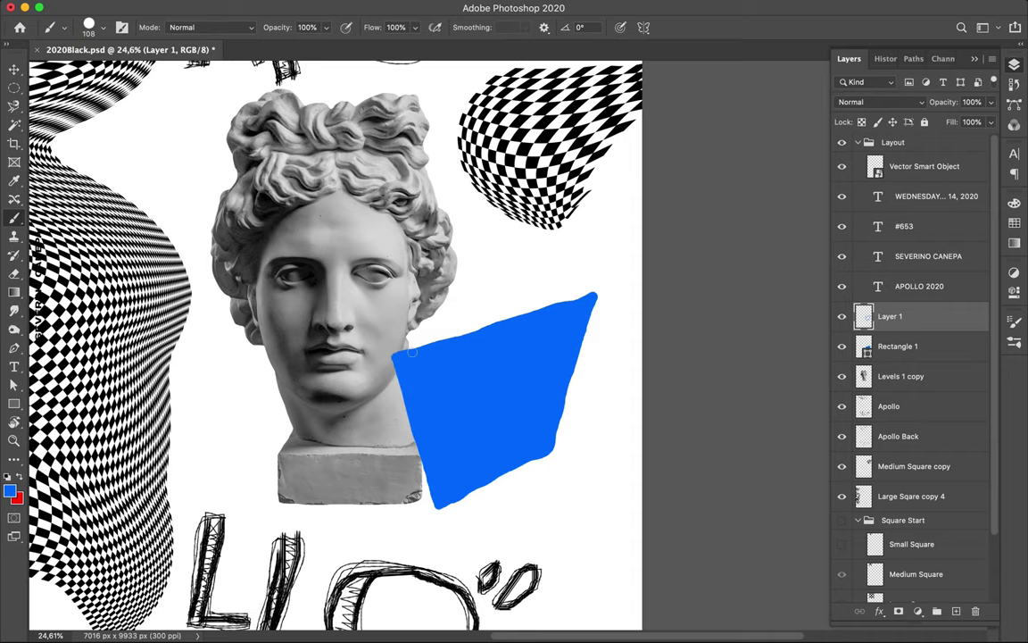
# Round and thicken the shape's top-right corner with a 44 px brush.
pyautogui.click(103, 27)
pyautogui.write('44')
pyautogui.scroll(5, 509, 347)
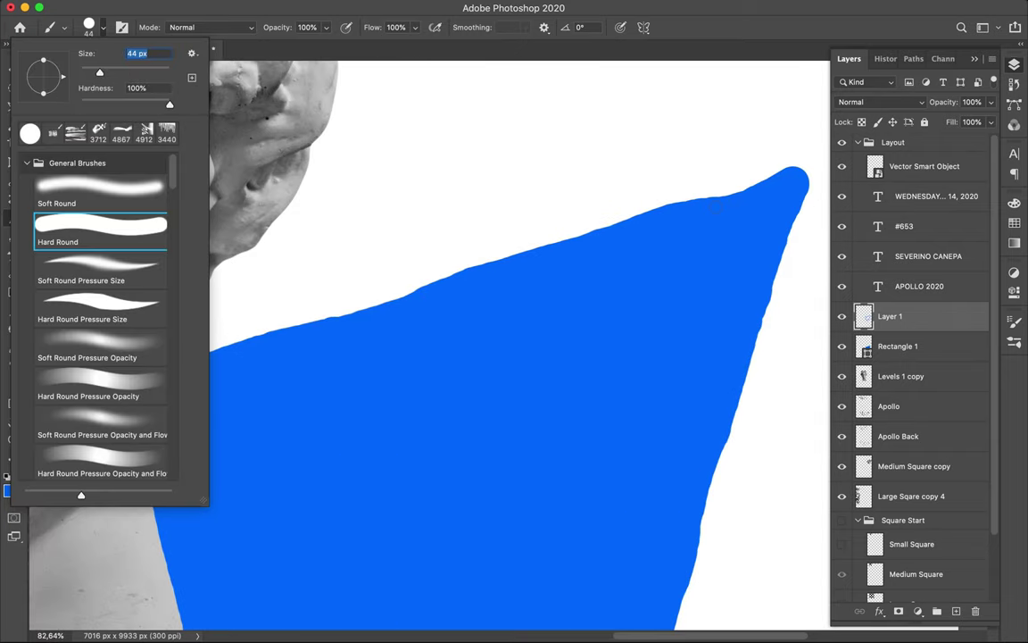
pyautogui.press('Return')
pyautogui.moveTo(768, 183)
pyautogui.mouseDown()
pyautogui.moveTo(809, 164)
pyautogui.moveTo(733, 393)
pyautogui.mouseUp()
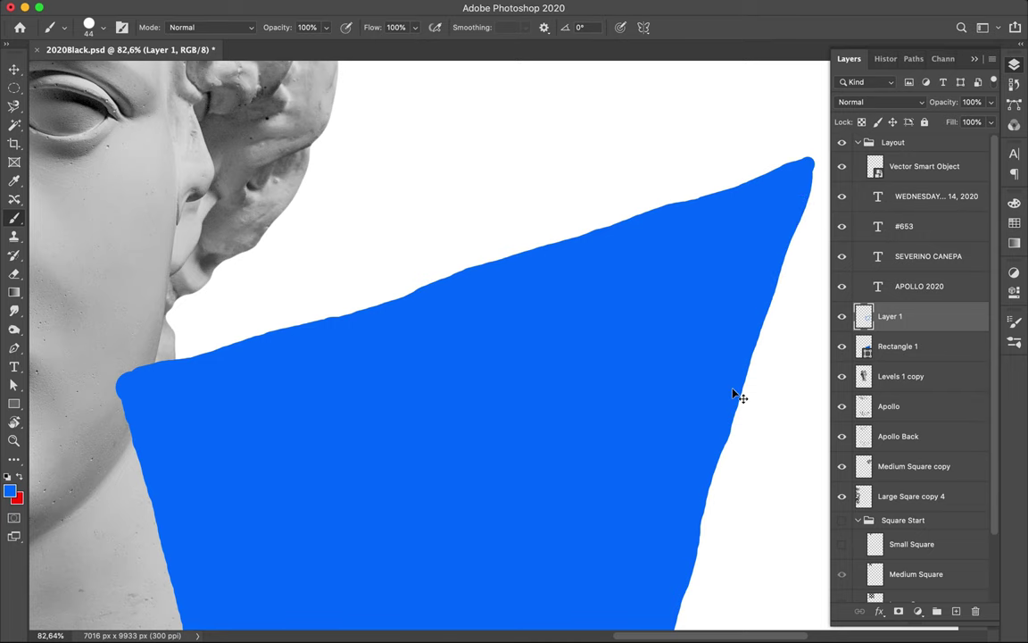
# Delete the Rectangle 1 shape layer and nudge the painted blue shape slightly lower.
pyautogui.hotkey('ctrl', '0')
pyautogui.click(940, 349)
pyautogui.press('Delete')
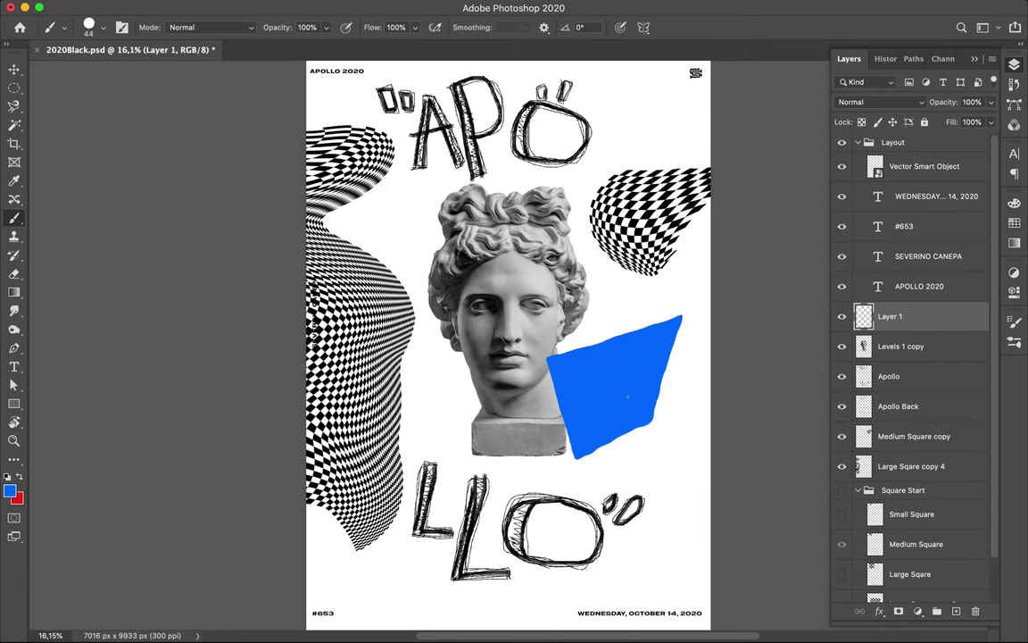
pyautogui.press('v')
pyautogui.moveTo(627, 394); pyautogui.dragTo(625, 413)
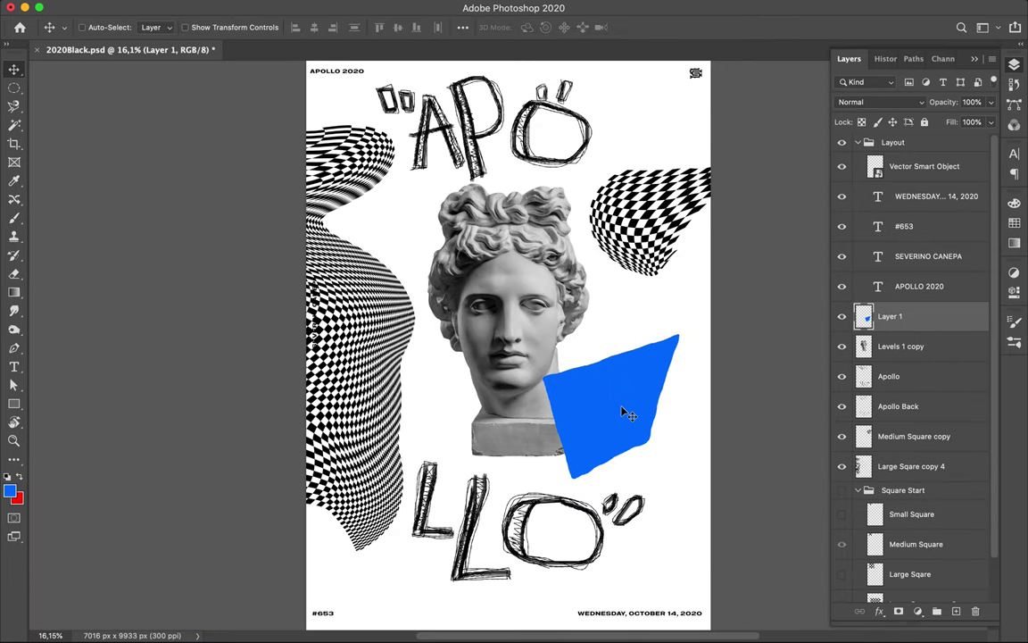
# Draw a light grey rectangle covering the whole poster just above the Layer 0 background.
pyautogui.click(901, 346)
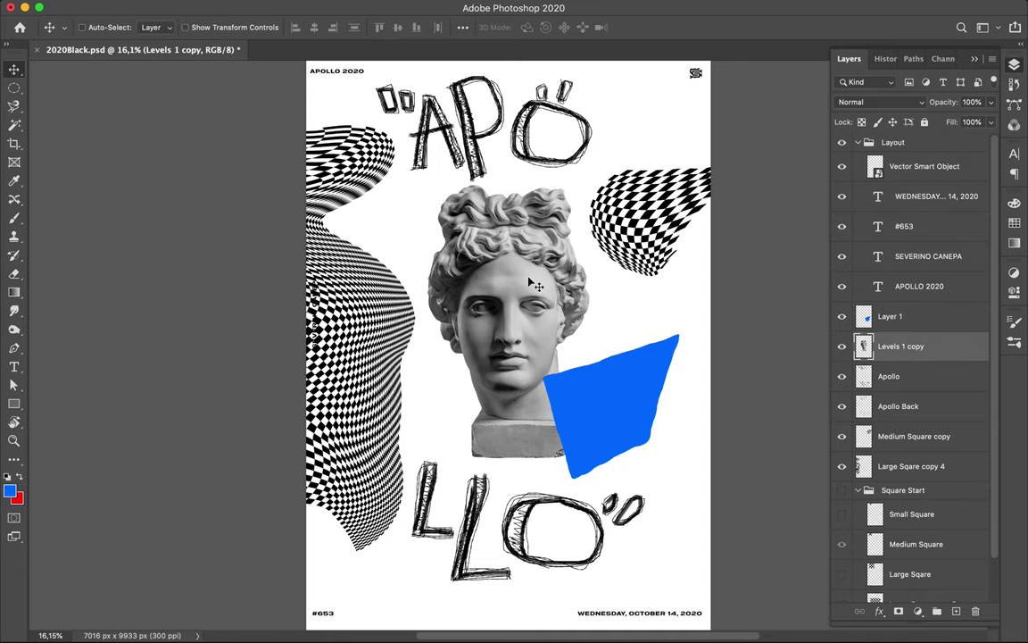
pyautogui.scroll(-2, 920, 446)
pyautogui.click(910, 586)
pyautogui.press('u')
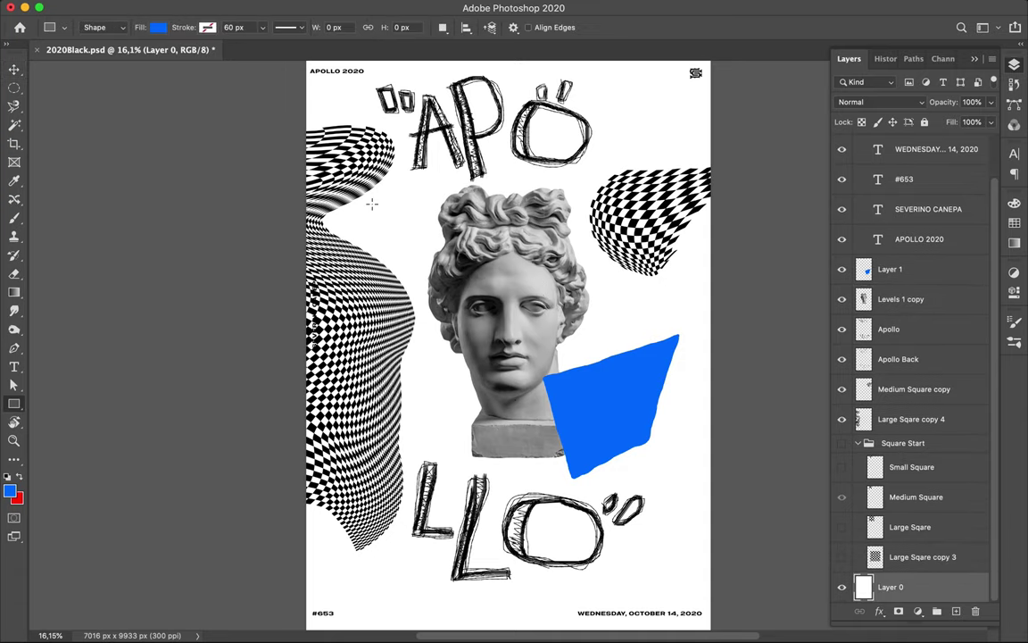
pyautogui.click(159, 30)
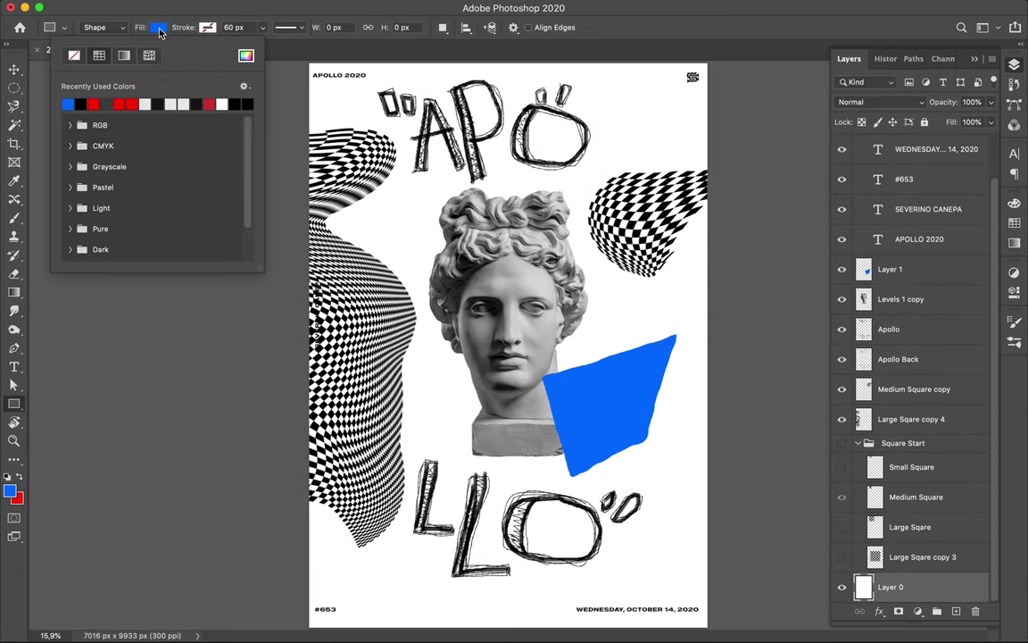
pyautogui.click(246, 55)
pyautogui.click(671, 189)
pyautogui.press('Return')
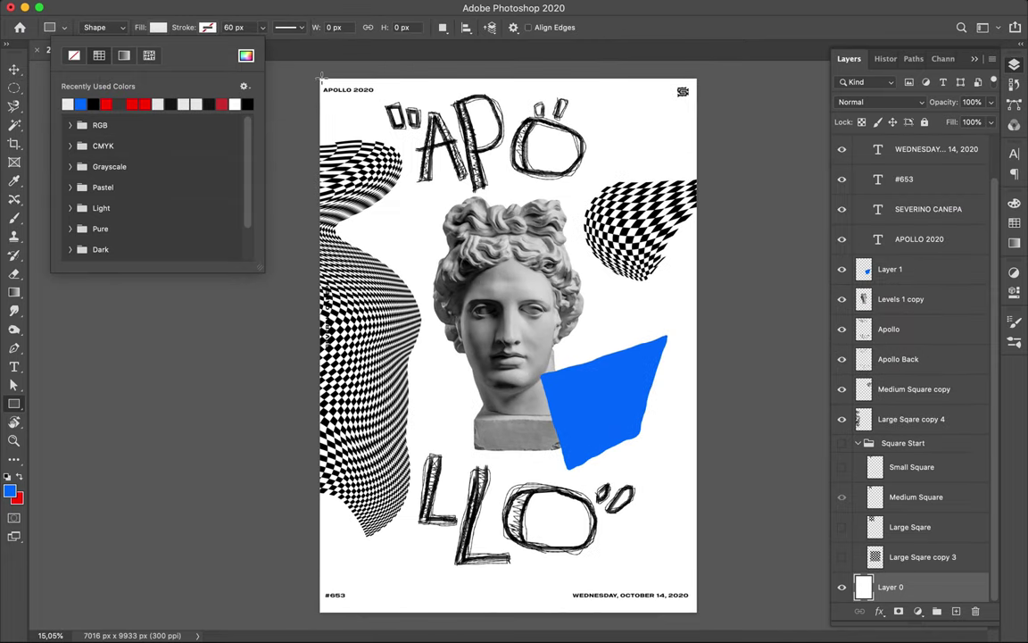
pyautogui.moveTo(320, 78); pyautogui.dragTo(700, 616)
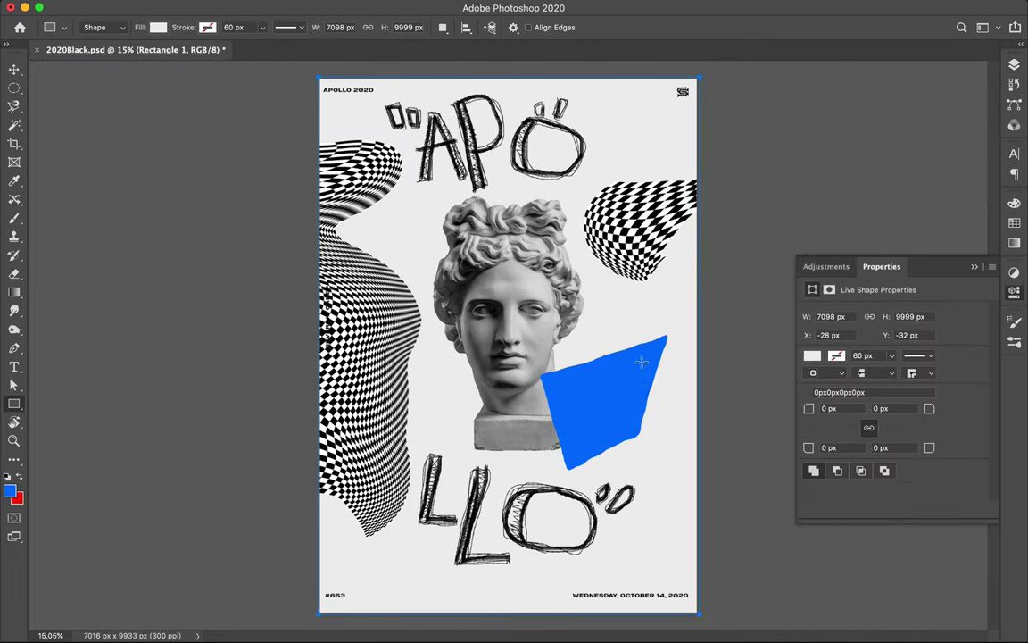
pyautogui.press('v')
# Duplicate the grey rectangle and apply the Add Noise filter to the copy as a smart object.
pyautogui.hotkey('ctrl', 'j')
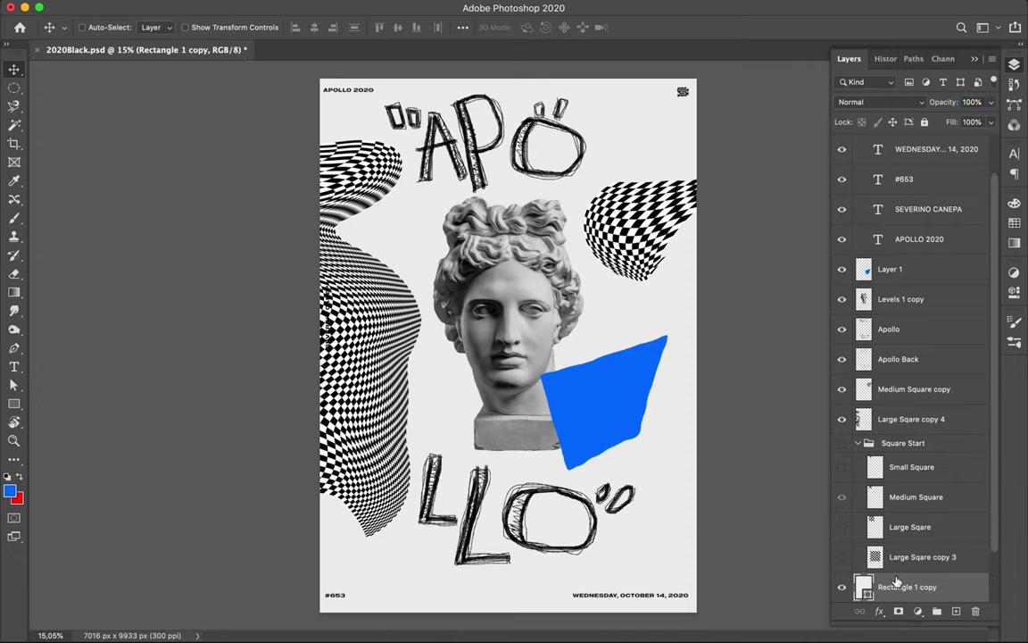
pyautogui.click(334, 7)
pyautogui.click(585, 222)
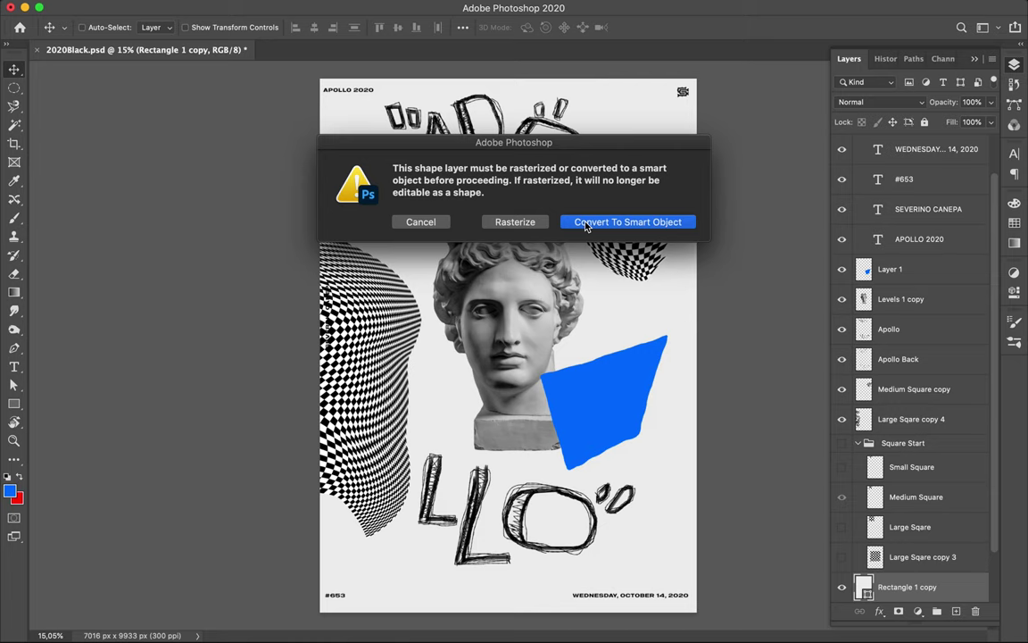
pyautogui.click(587, 222)
pyautogui.click(188, 29)
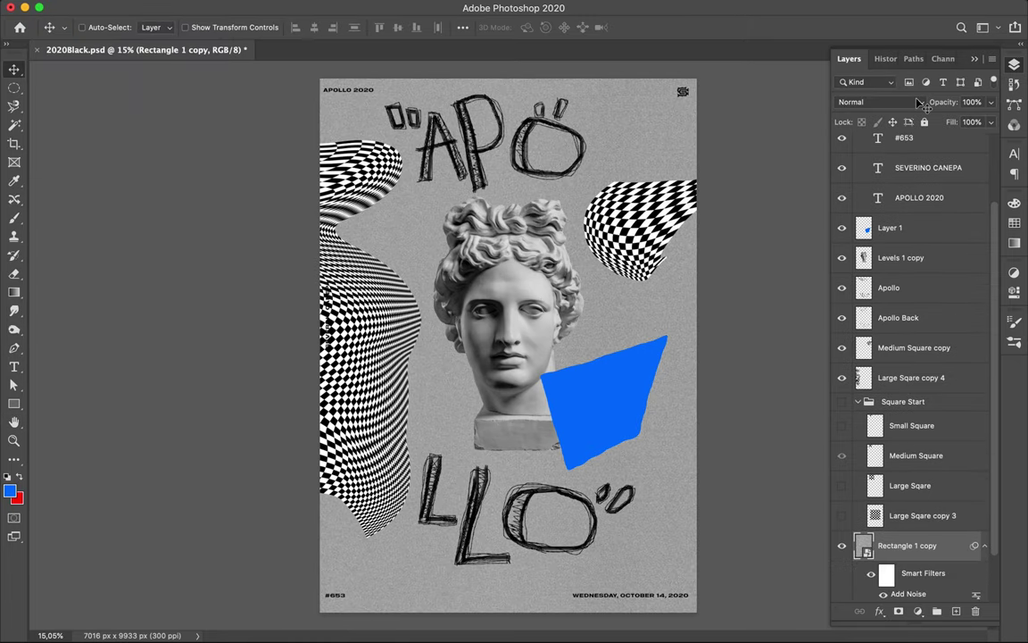
# Blend the noisy Rectangle 1 copy in Overlay mode with its fill lowered to 15%.
pyautogui.click(920, 104)
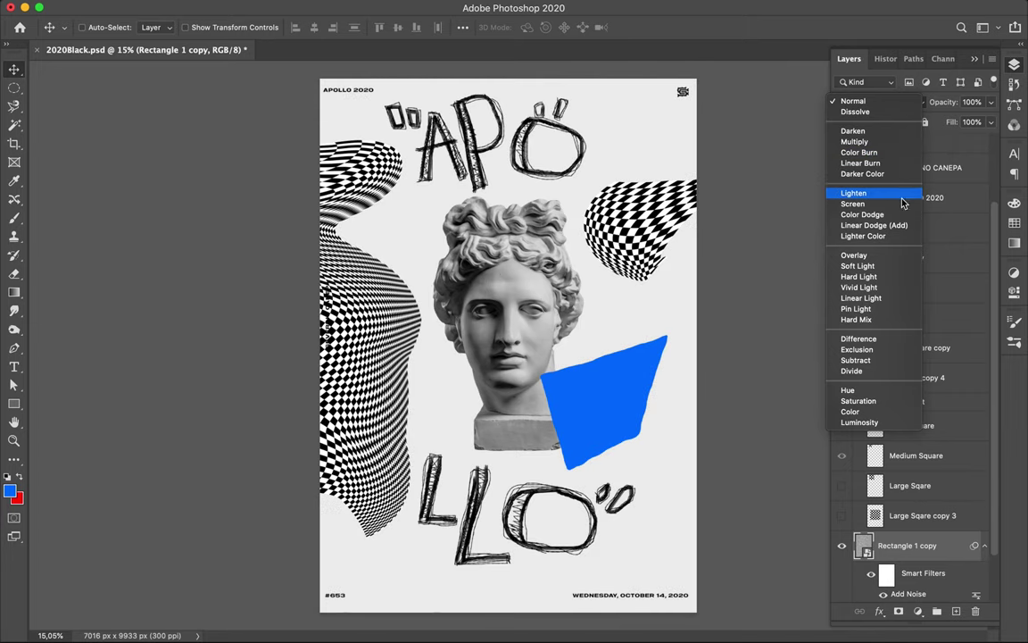
pyautogui.click(853, 255)
pyautogui.scroll(3, 563, 226)
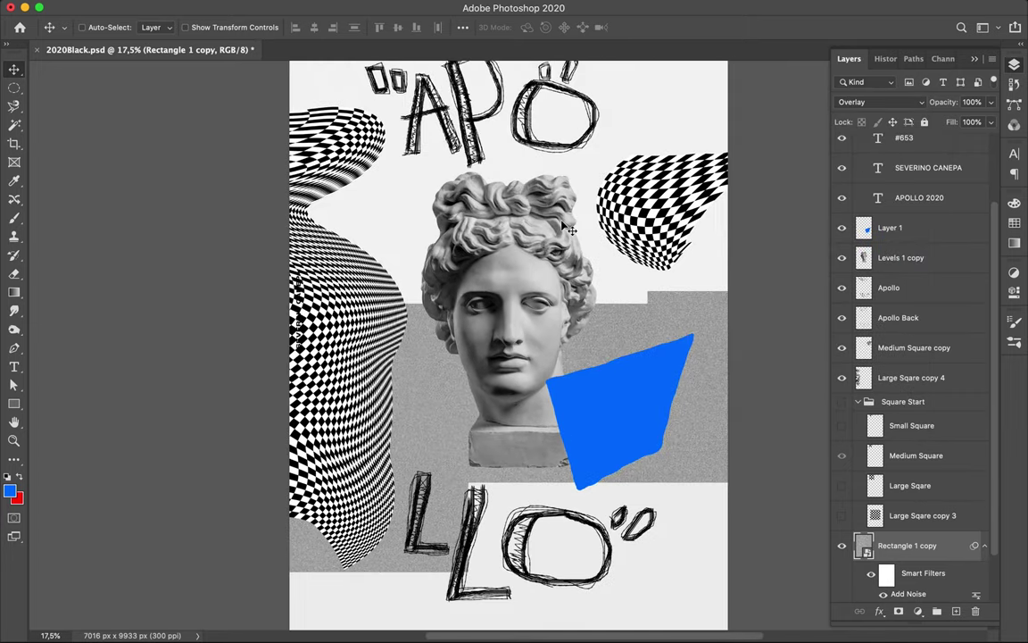
pyautogui.scroll(3, 561, 259)
pyautogui.scroll(5, 561, 273)
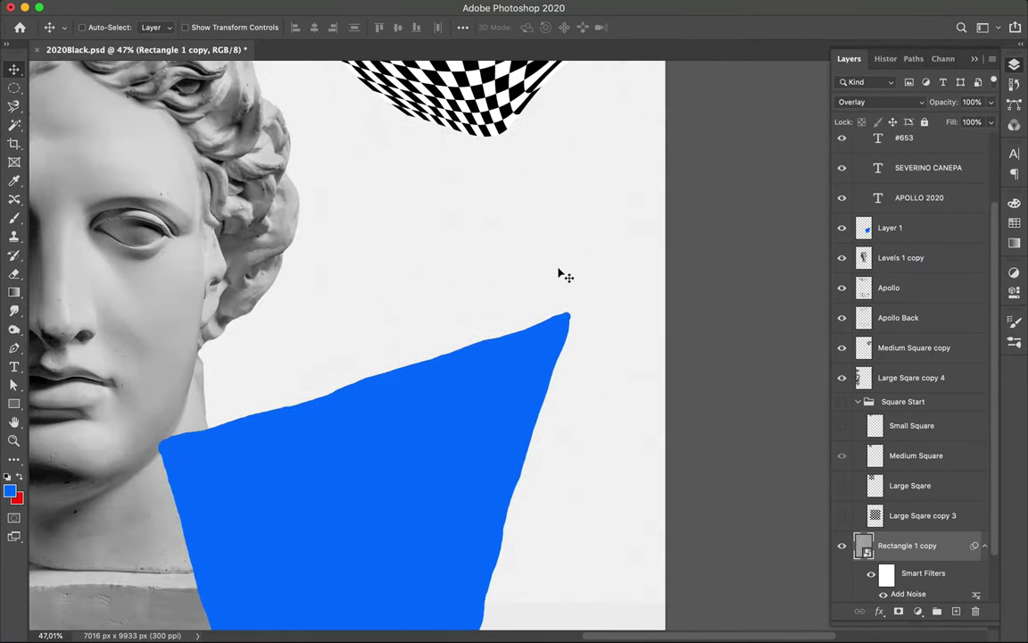
pyautogui.scroll(3, 563, 273)
pyautogui.moveTo(994, 125); pyautogui.dragTo(935, 142)
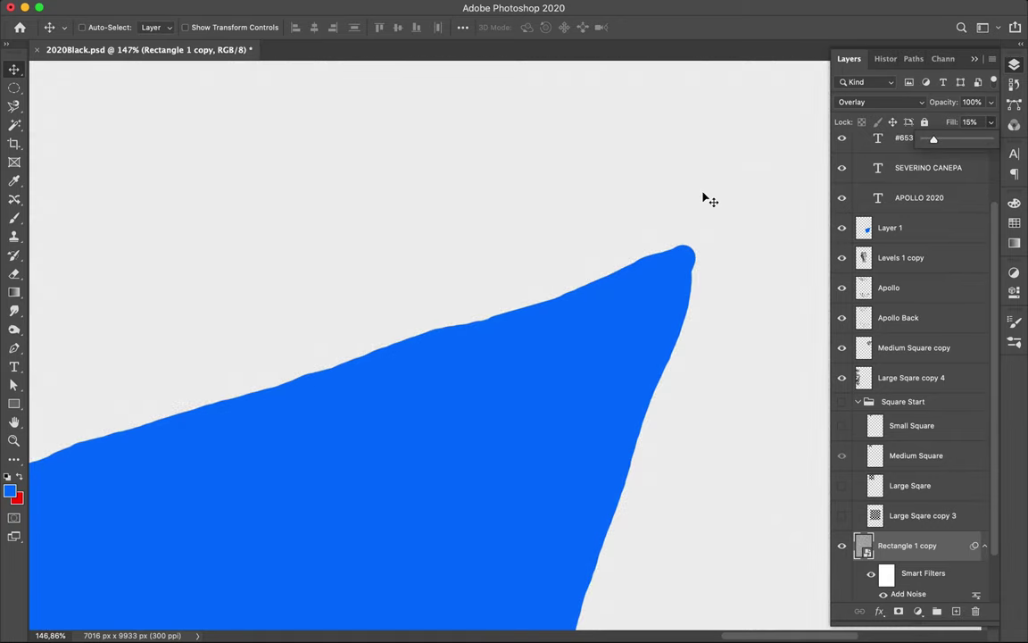
pyautogui.scroll(-1, 571, 290)
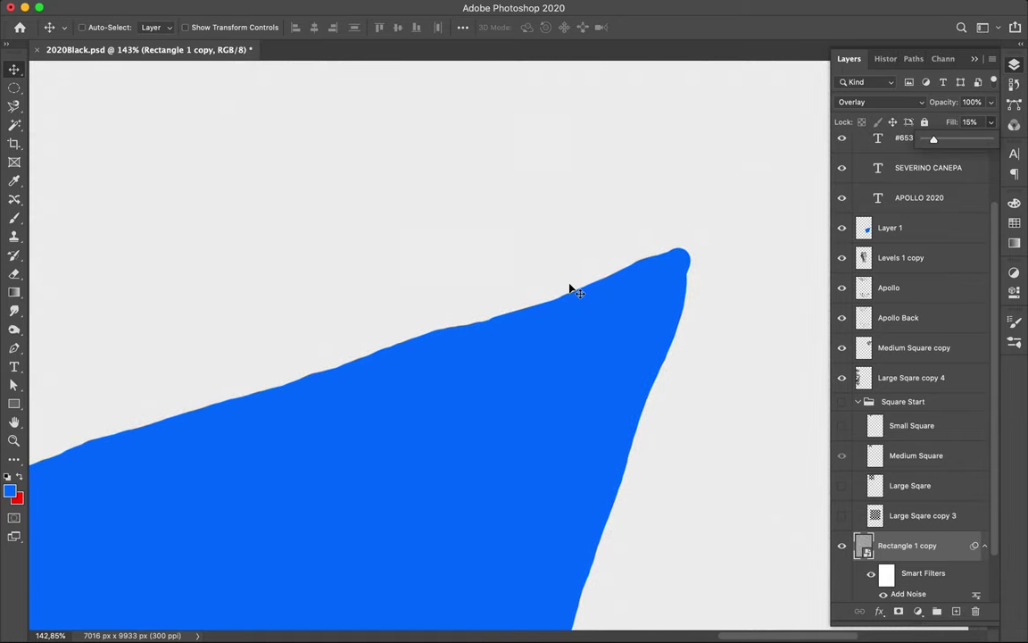
pyautogui.scroll(-3, 576, 292)
pyautogui.scroll(-5, 591, 274)
pyautogui.scroll(-1, 592, 273)
pyautogui.scroll(-1, 592, 276)
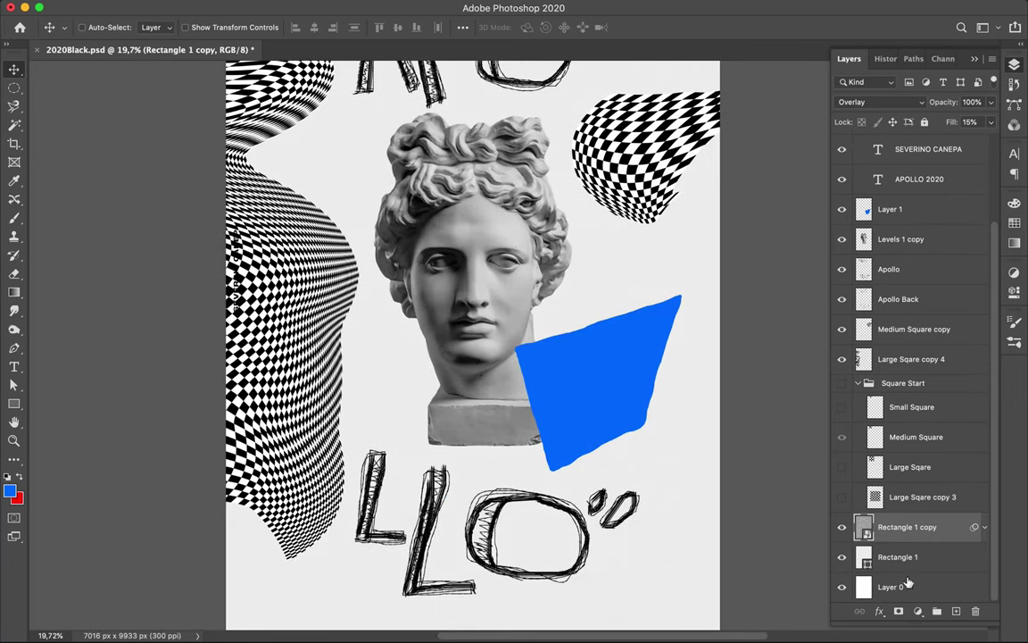
# Lower the Rectangle 1 layer's fill to 92%.
pyautogui.click(893, 586)
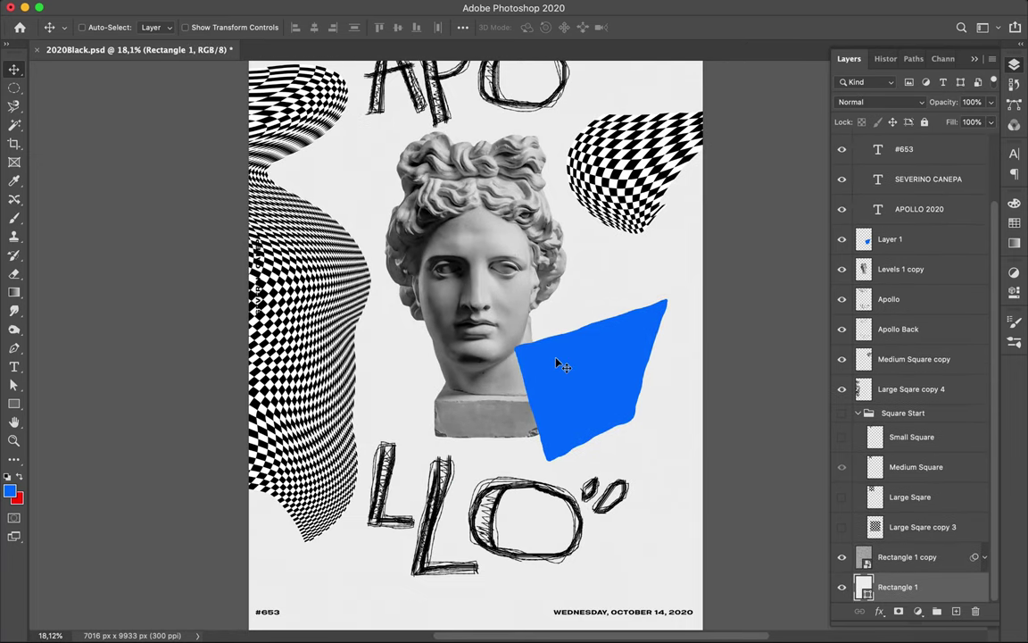
pyautogui.click(906, 556)
pyautogui.click(898, 586)
pyautogui.moveTo(991, 121); pyautogui.dragTo(985, 142)
pyautogui.scroll(-1, 666, 229)
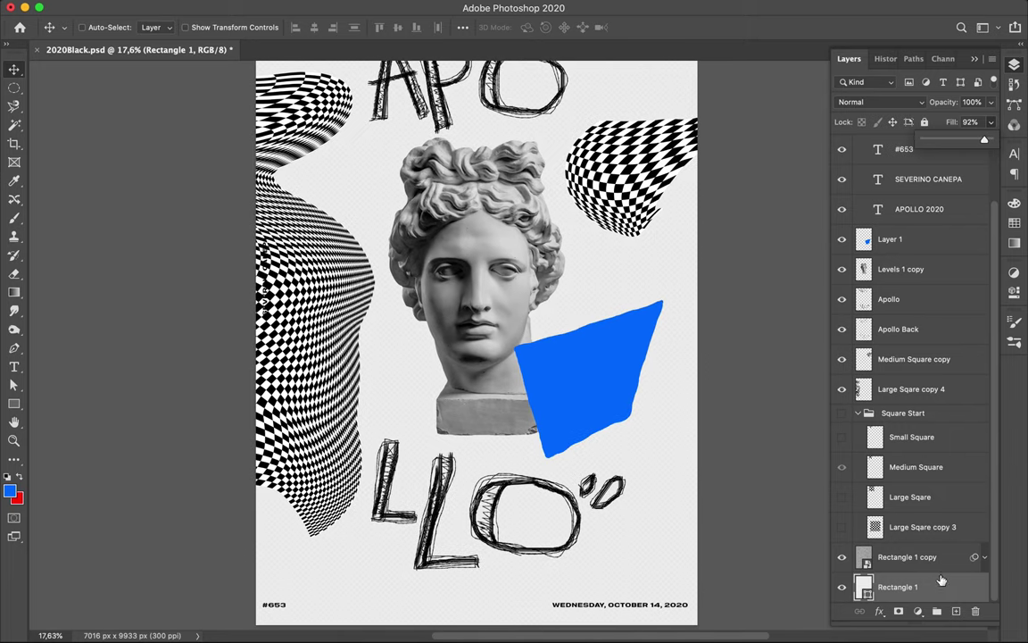
# Add a layer below Rectangle 1 and draw a white rectangle covering the whole page.
pyautogui.click(956, 611)
pyautogui.moveTo(921, 602); pyautogui.dragTo(914, 591)
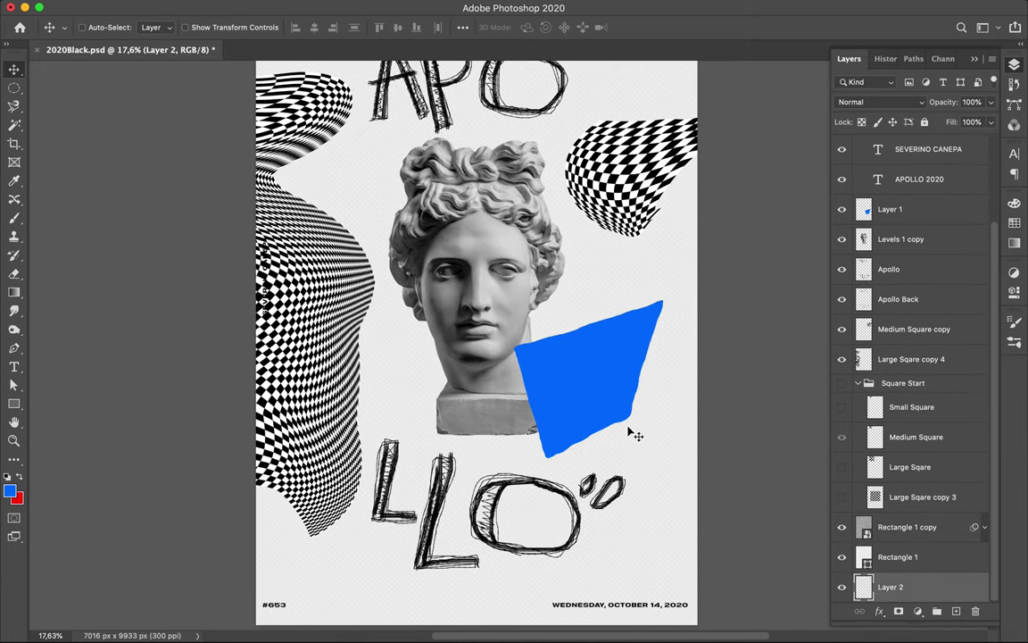
pyautogui.press('u')
pyautogui.scroll(-2, 630, 427)
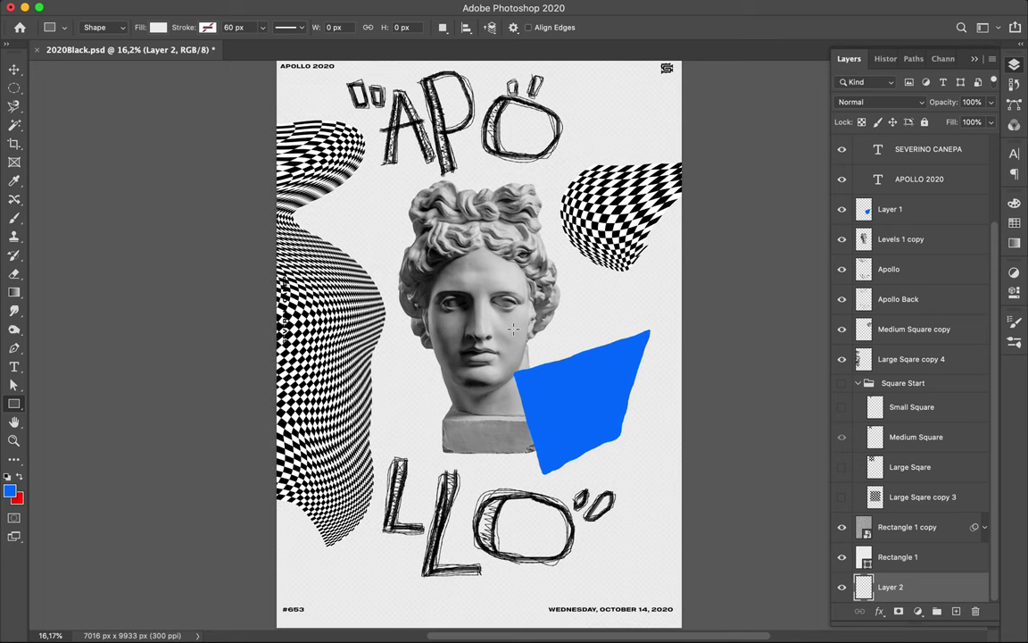
pyautogui.scroll(-1, 514, 329)
pyautogui.press('d')
pyautogui.press('x')
pyautogui.moveTo(310, 66); pyautogui.dragTo(705, 627)
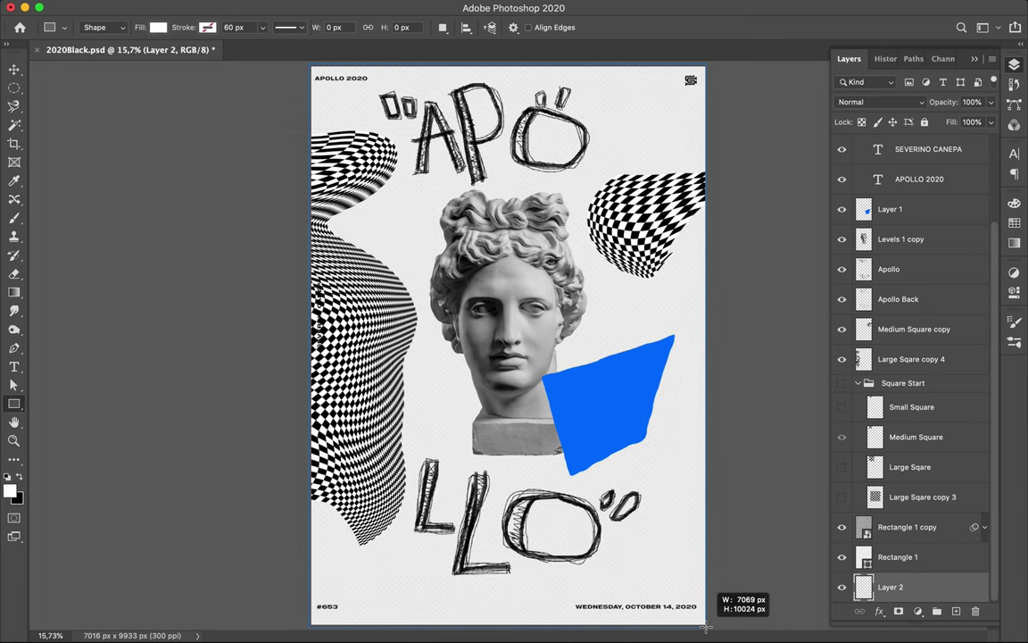
# Lower Rectangle 1's fill further to 72% and reselect the Levels 1 copy bust layer.
pyautogui.hotkey('alt', ']')
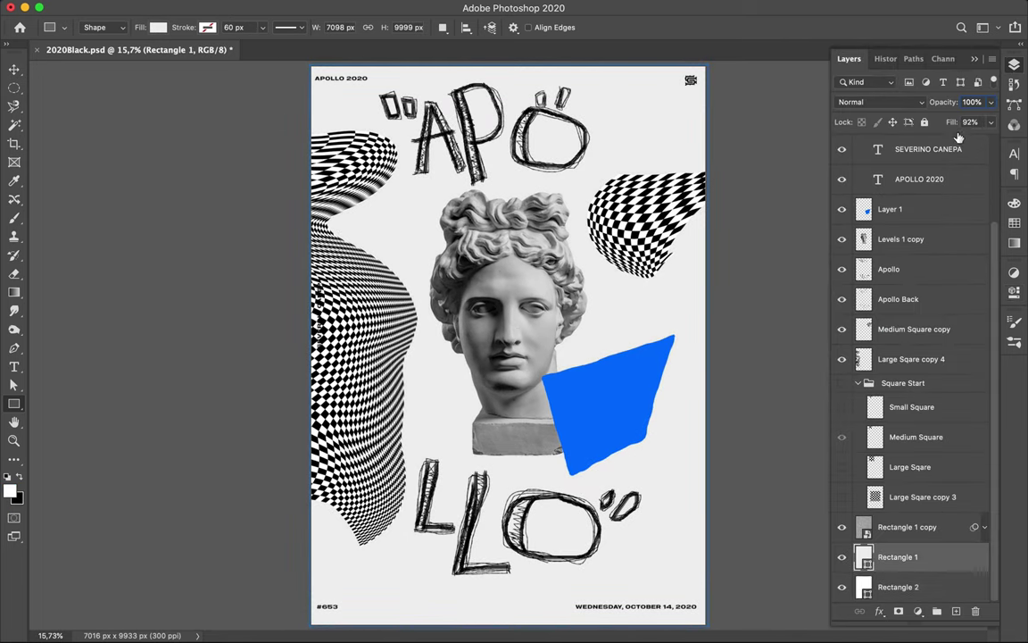
pyautogui.moveTo(951, 123); pyautogui.dragTo(875, 129)
pyautogui.press('v')
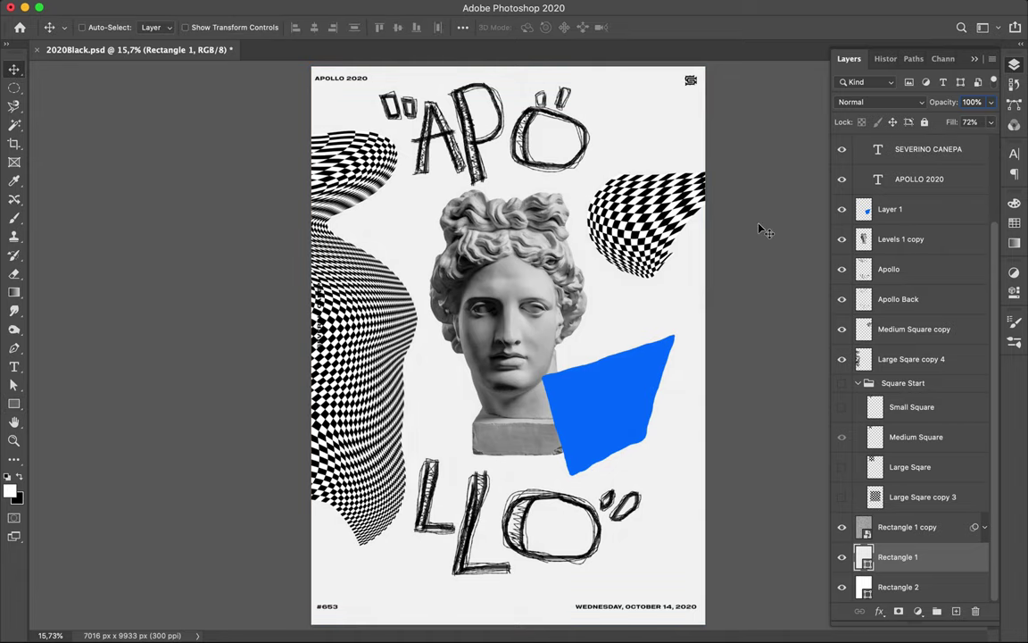
pyautogui.click(518, 259)
pyautogui.click(917, 610)
# Add a Levels adjustment with white input 213 and place a duplicate lower in the stack.
pyautogui.click(942, 421)
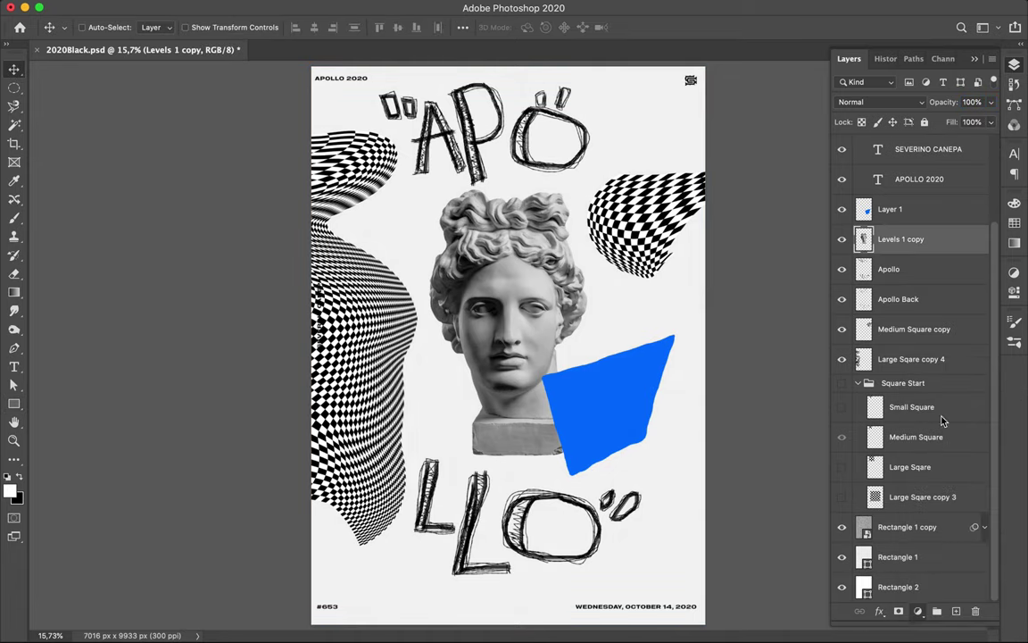
pyautogui.moveTo(980, 417); pyautogui.dragTo(882, 417)
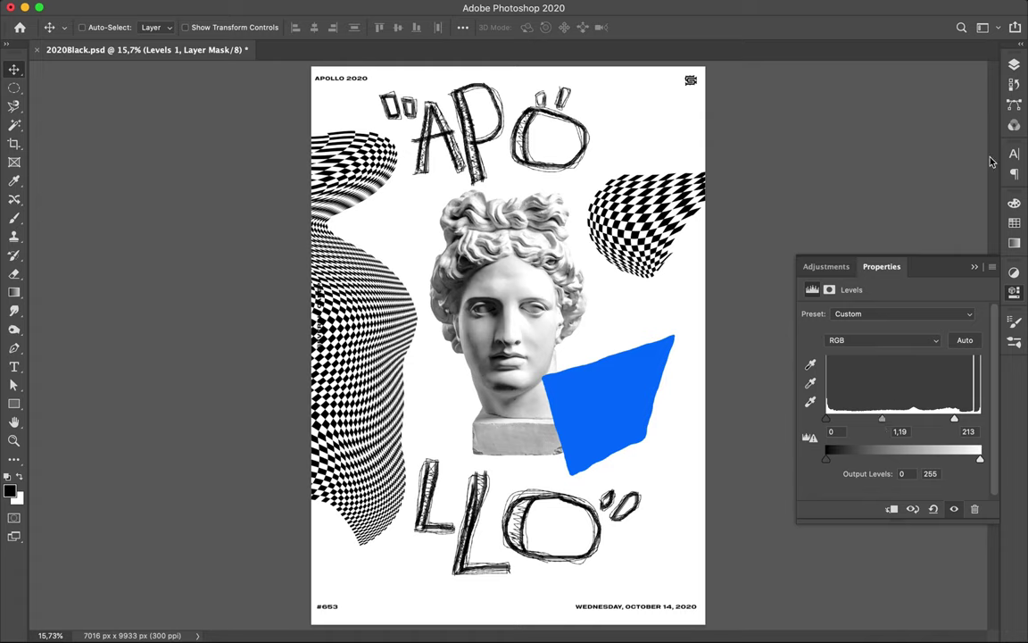
pyautogui.click(1014, 64)
pyautogui.moveTo(925, 239); pyautogui.dragTo(940, 571)
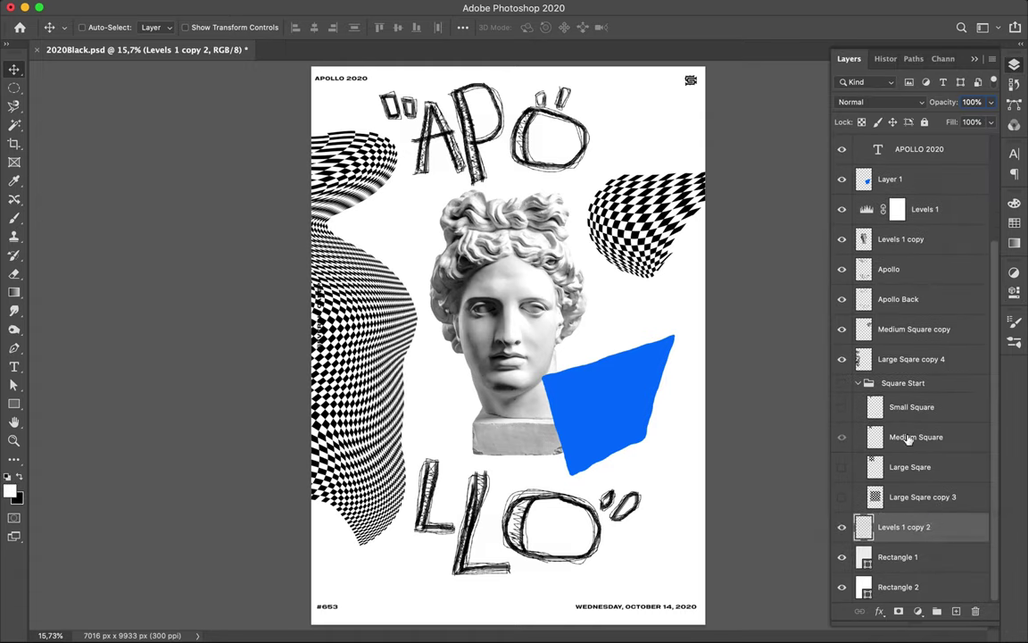
# Merge the Levels adjustment down into the bust layer, keeping a Levels 1 copy 3 near the bottom.
pyautogui.scroll(3, 909, 438)
pyautogui.click(941, 303)
pyautogui.keyDown('ctrl'); pyautogui.click(938, 332); pyautogui.keyUp('ctrl')
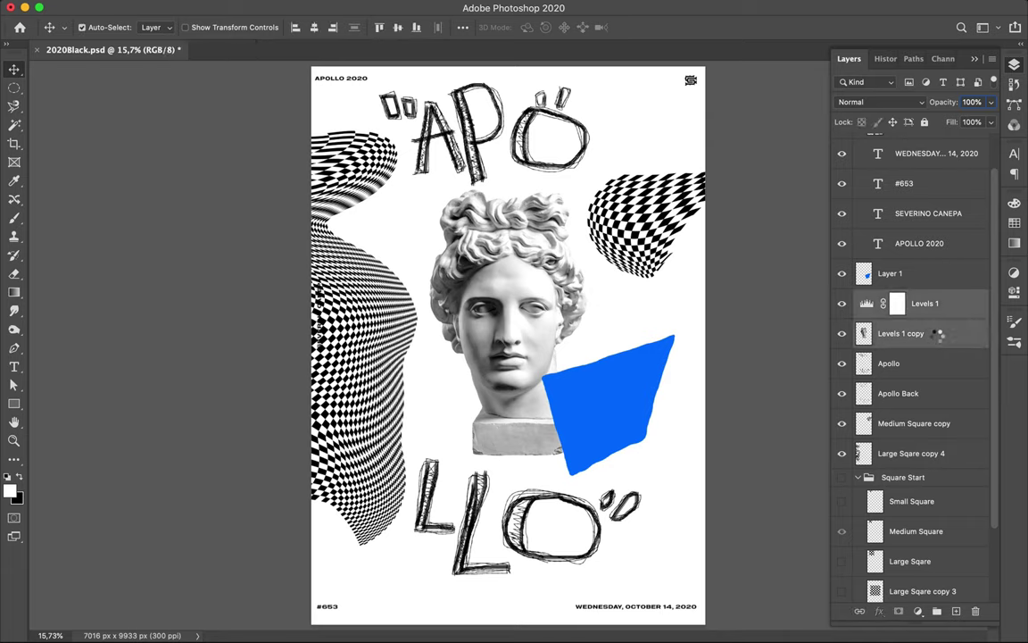
pyautogui.hotkey('ctrl', 'e')
pyautogui.hotkey('ctrl', 'z')
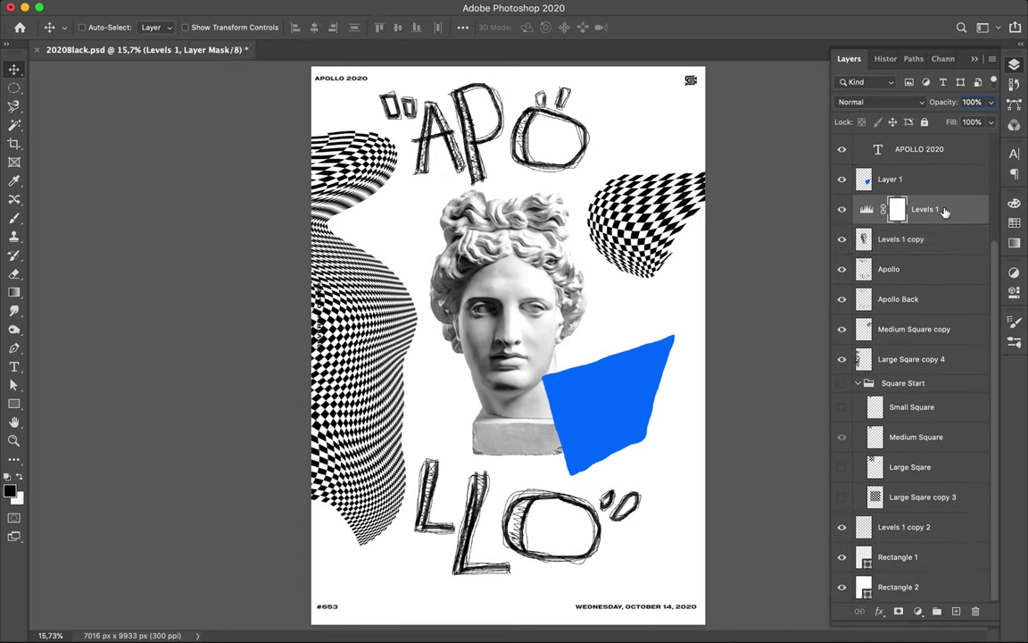
pyautogui.moveTo(944, 209); pyautogui.dragTo(906, 542)
pyautogui.click(945, 209)
pyautogui.hotkey('ctrl', 'e')
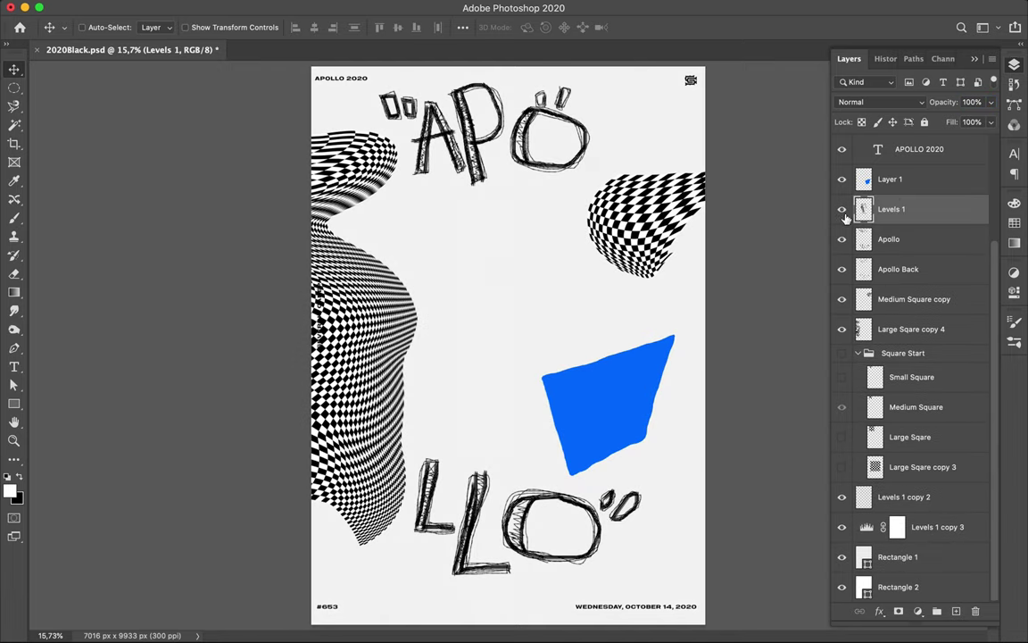
# Merge Rectangle 1 into Levels 1 copy 3, then set its fill to 0% and opacity to 4%.
pyautogui.click(897, 526)
pyautogui.keyDown('shift'); pyautogui.click(918, 560); pyautogui.keyUp('shift')
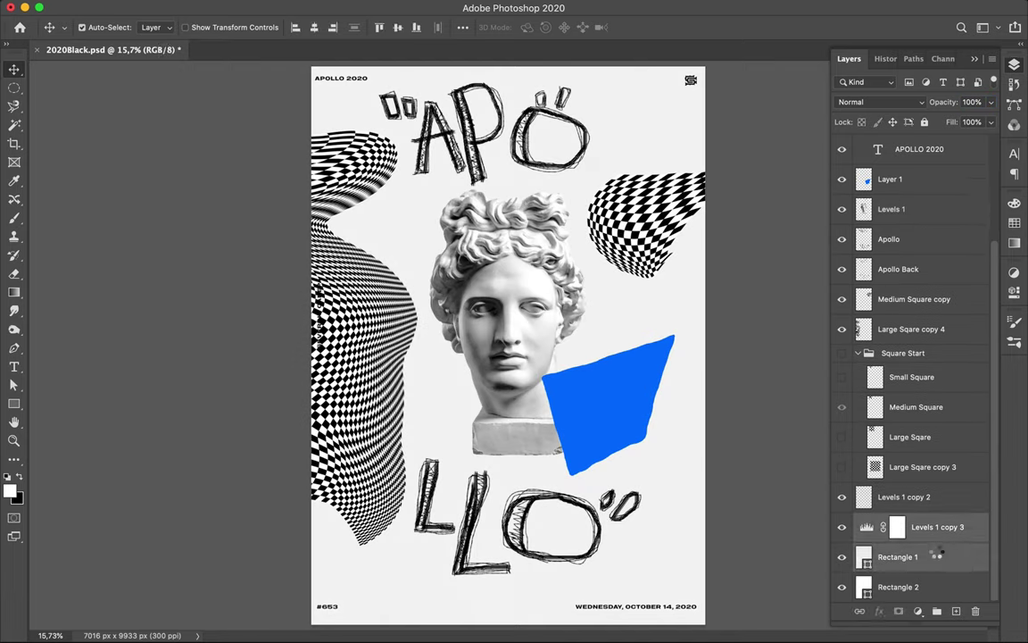
pyautogui.hotkey('ctrl', 'e')
pyautogui.scroll(1, 533, 328)
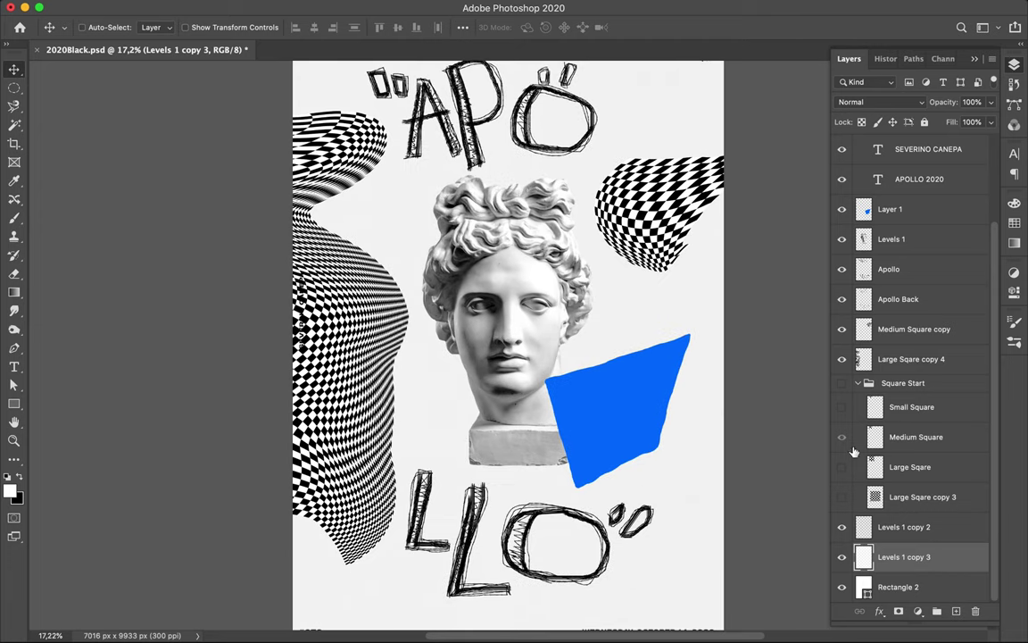
pyautogui.moveTo(989, 125); pyautogui.dragTo(933, 138)
pyautogui.moveTo(991, 102); pyautogui.dragTo(937, 116)
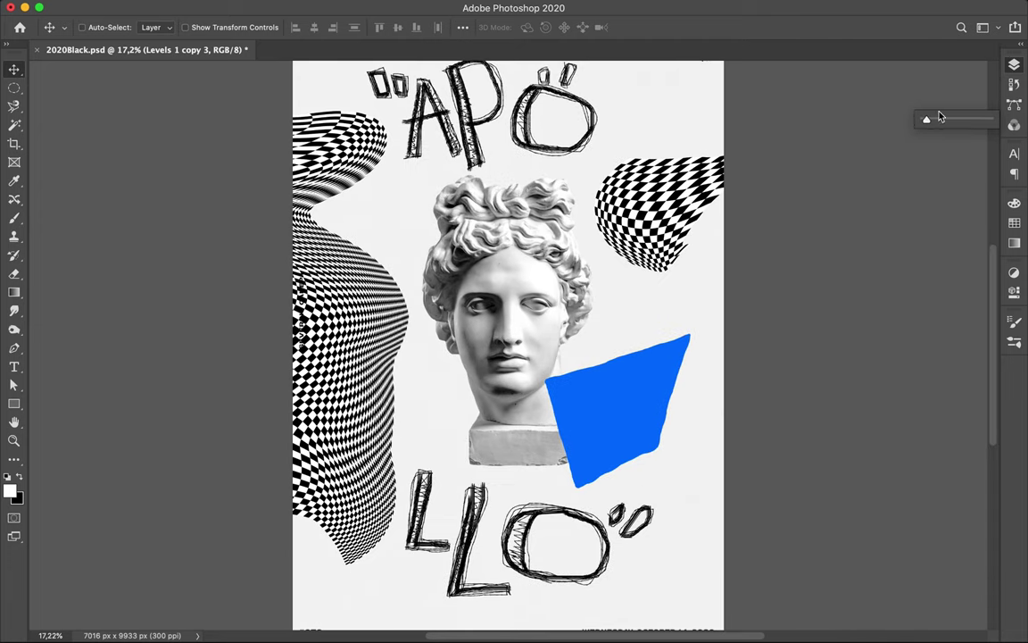
pyautogui.click(923, 586)
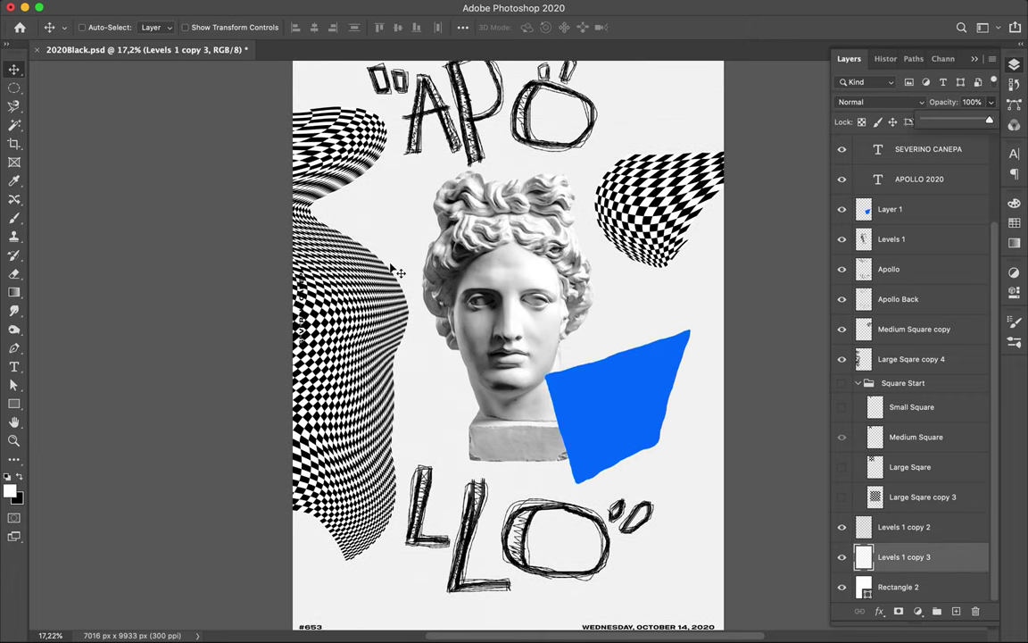
# Add a new layer above the Square Start group and sample the shape's blue as brush colour.
pyautogui.press('b')
pyautogui.click(77, 27)
pyautogui.scroll(-5, 89, 223)
pyautogui.press('Escape')
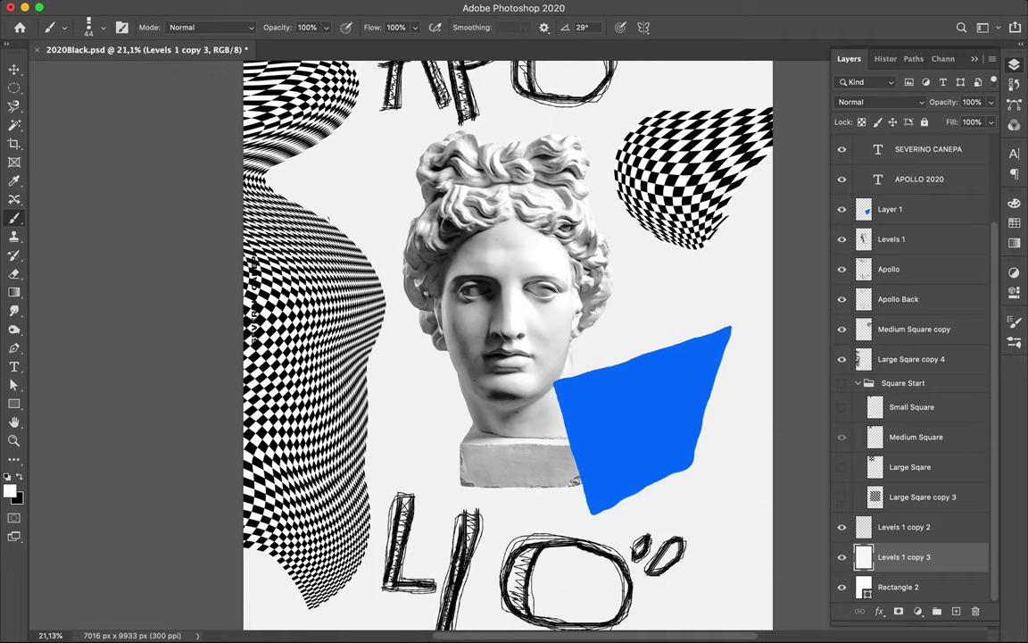
pyautogui.click(904, 383)
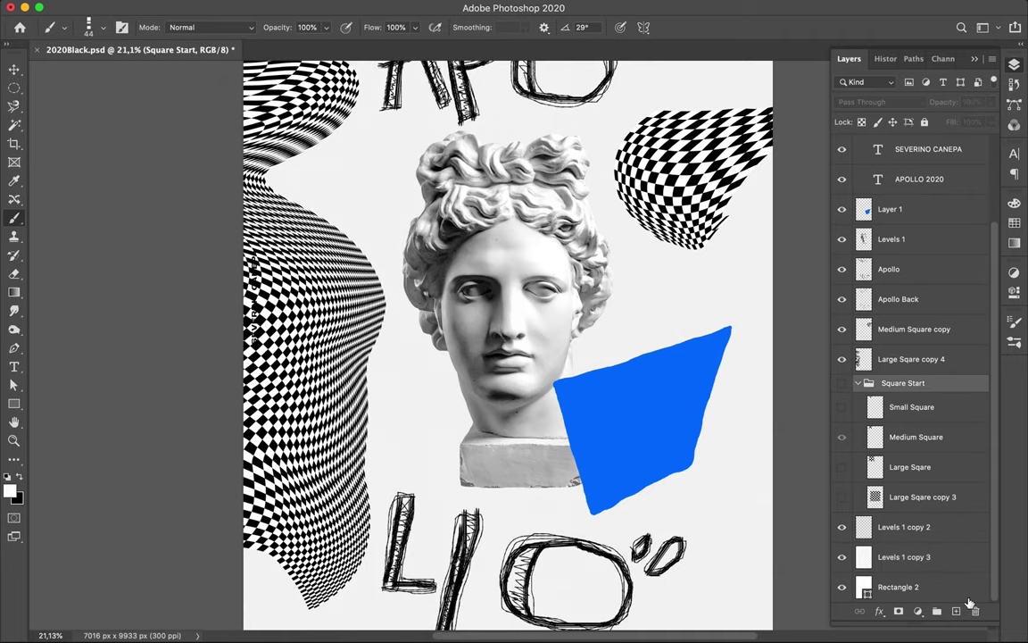
pyautogui.hotkey('ctrl', 'shift', 'alt', 'n')
pyautogui.keyDown('alt'); pyautogui.click(642, 410); pyautogui.keyUp('alt')
pyautogui.scroll(3, 331, 161)
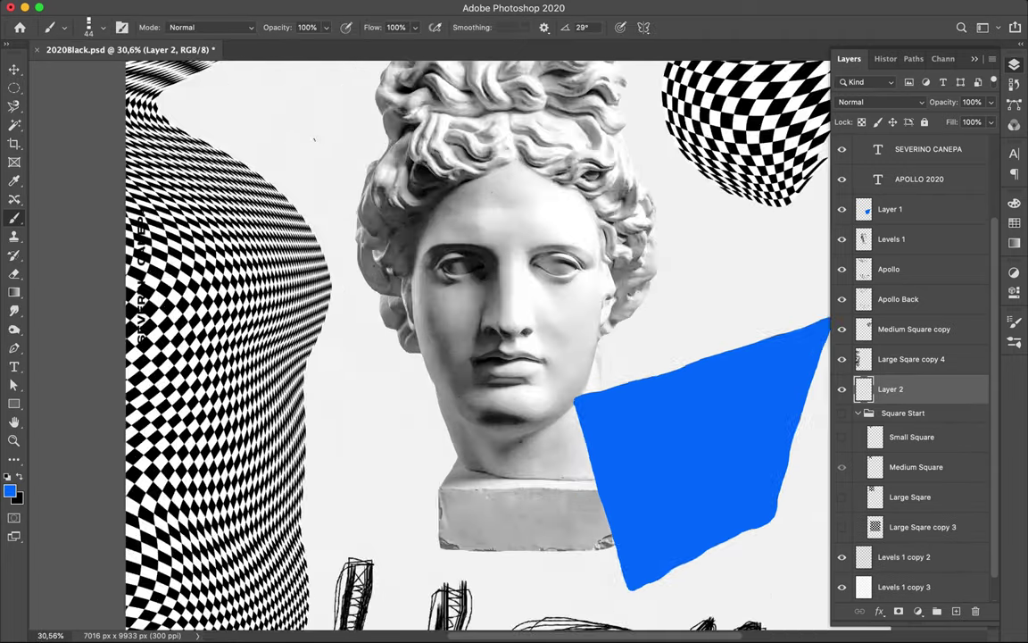
pyautogui.scroll(3, 331, 160)
# Brush the word DIGITAL in blue beside the bust.
pyautogui.moveTo(274, 189)
pyautogui.mouseDown()
pyautogui.moveTo(274, 230)
pyautogui.moveTo(280, 192)
pyautogui.moveTo(300, 233)
pyautogui.mouseUp()
pyautogui.moveTo(346, 194)
pyautogui.mouseDown()
pyautogui.moveTo(326, 193)
pyautogui.moveTo(341, 214)
pyautogui.mouseUp()
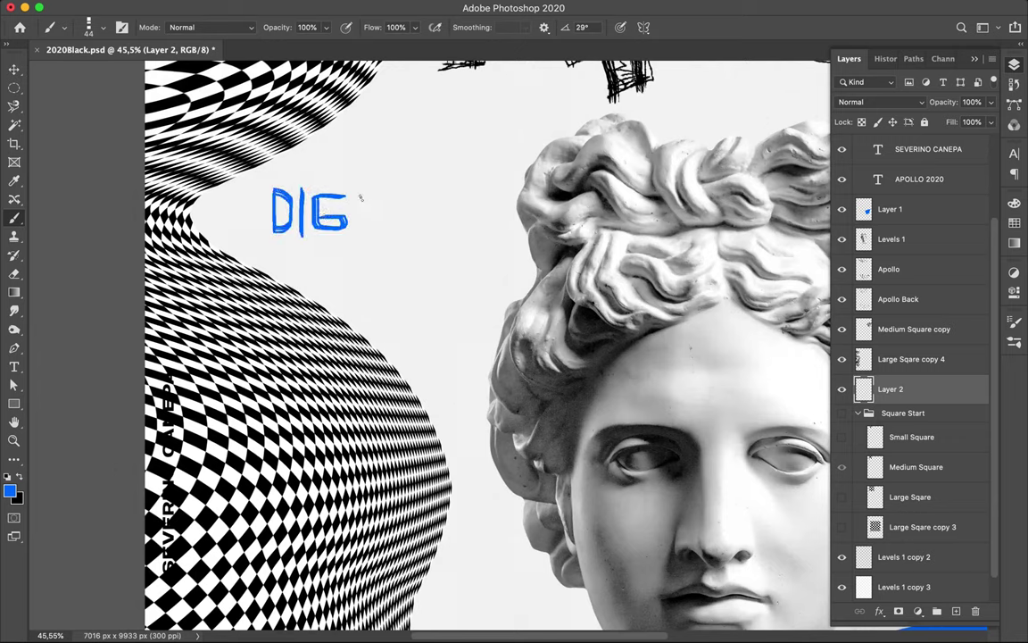
pyautogui.moveTo(291, 188); pyautogui.dragTo(309, 189)
pyautogui.moveTo(290, 236); pyautogui.dragTo(309, 236)
pyautogui.moveTo(333, 176); pyautogui.dragTo(373, 175)
pyautogui.moveTo(358, 176); pyautogui.dragTo(358, 244)
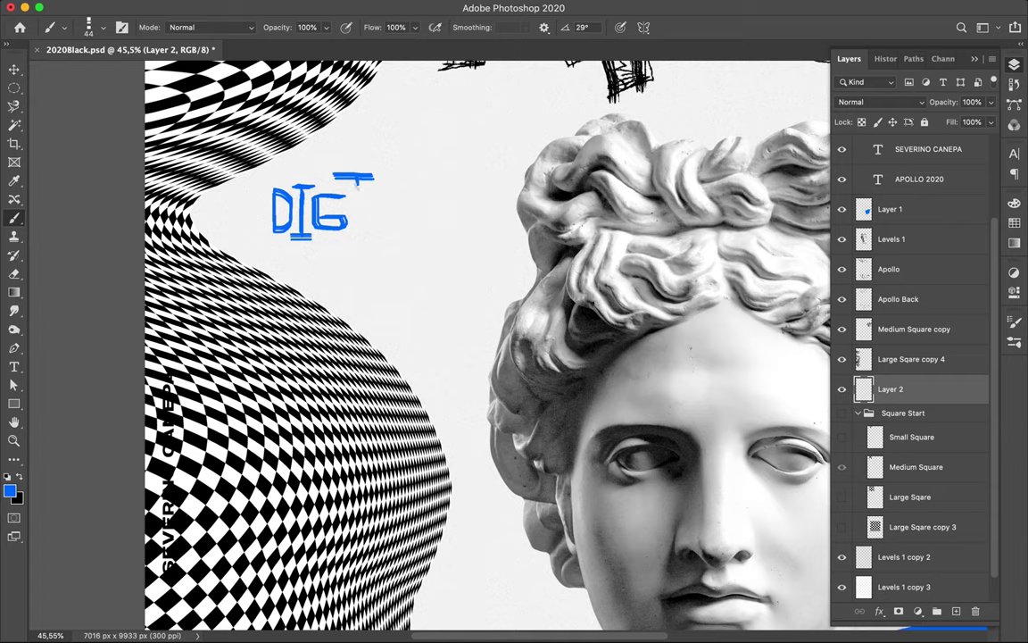
pyautogui.moveTo(364, 188); pyautogui.dragTo(421, 188)
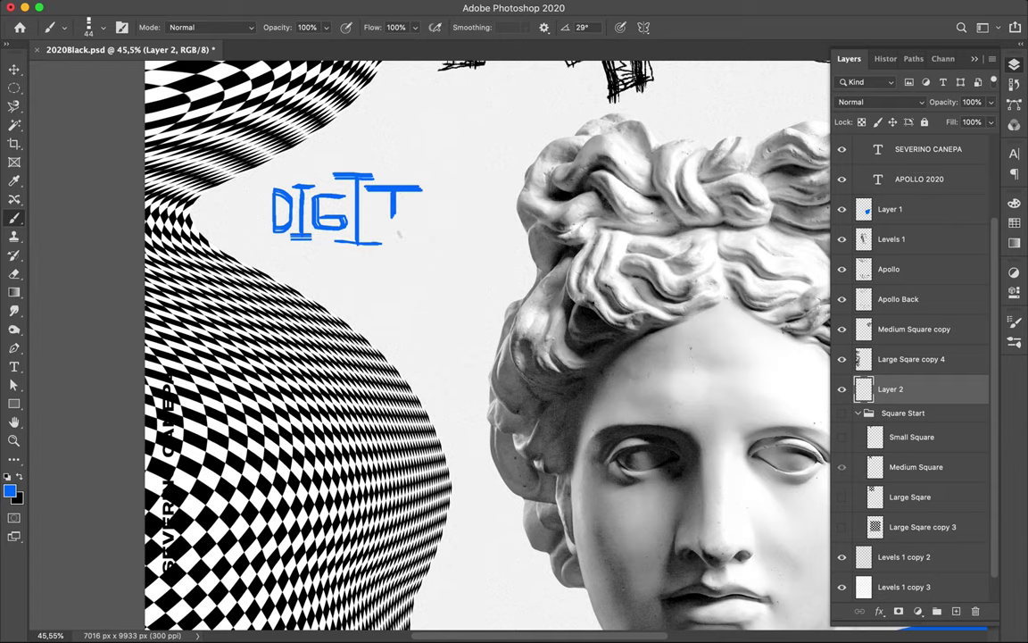
pyautogui.moveTo(390, 241)
pyautogui.mouseDown()
pyautogui.moveTo(421, 187)
pyautogui.moveTo(455, 240)
pyautogui.mouseUp()
pyautogui.moveTo(400, 218); pyautogui.dragTo(438, 219)
pyautogui.moveTo(462, 175); pyautogui.dragTo(492, 239)
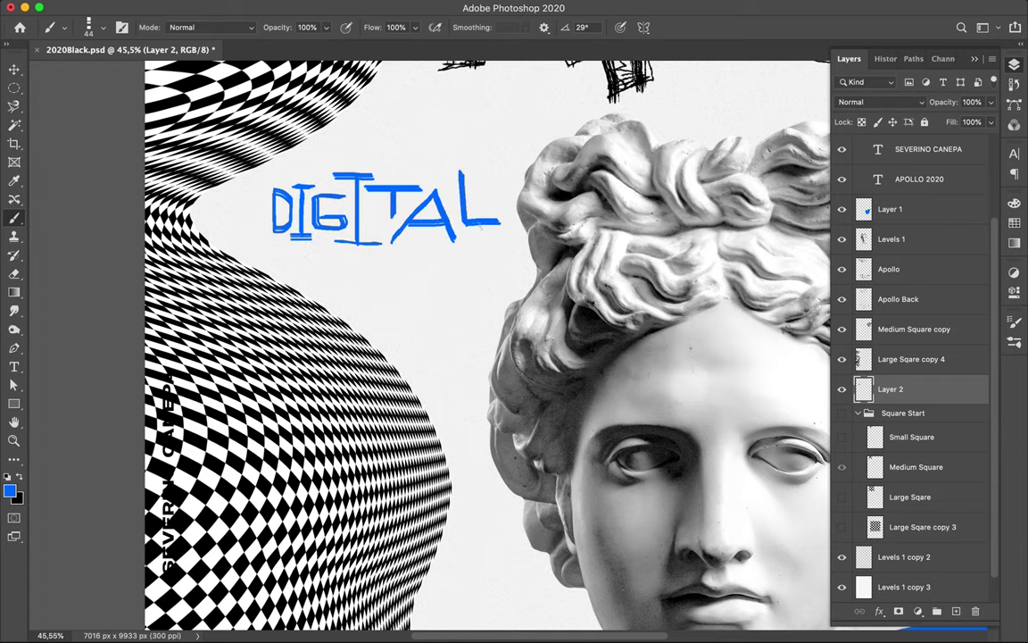
# Name the painted layer Digital and add a new layer named Concrete.
pyautogui.hscroll(10, 461, 205)
pyautogui.scroll(-3, 460, 205)
pyautogui.doubleClick(890, 389)
pyautogui.write('Digital')
pyautogui.press('Return')
pyautogui.hotkey('ctrl', 'shift', 'alt', 'n')
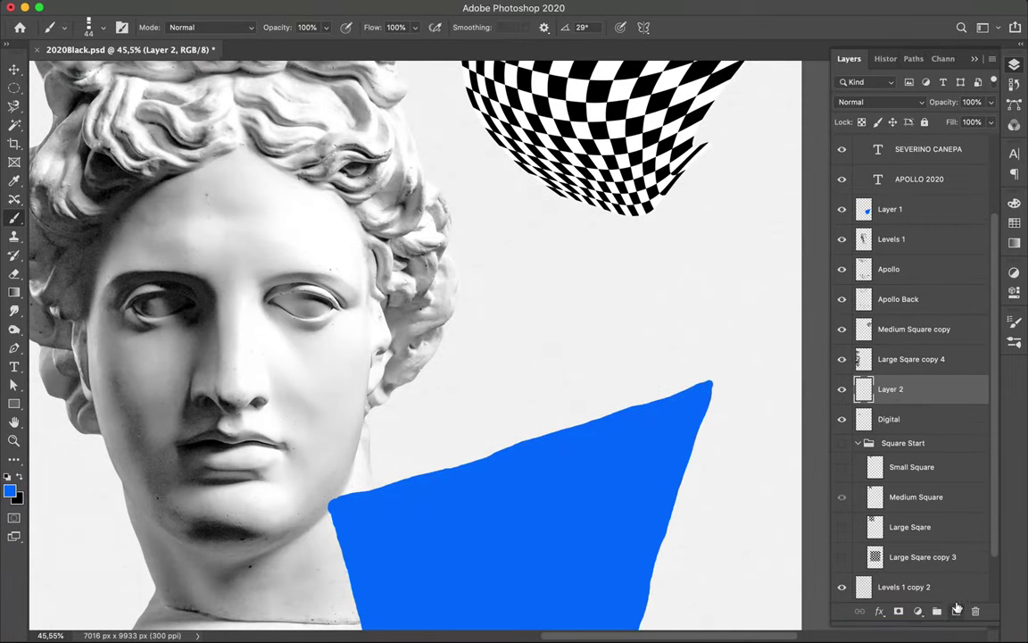
pyautogui.doubleClick(890, 389)
pyautogui.write('Concrete')
pyautogui.press('Return')
# Brush the word CONCRETE in blue on the Concrete layer beside the head.
pyautogui.moveTo(487, 219); pyautogui.dragTo(496, 319)
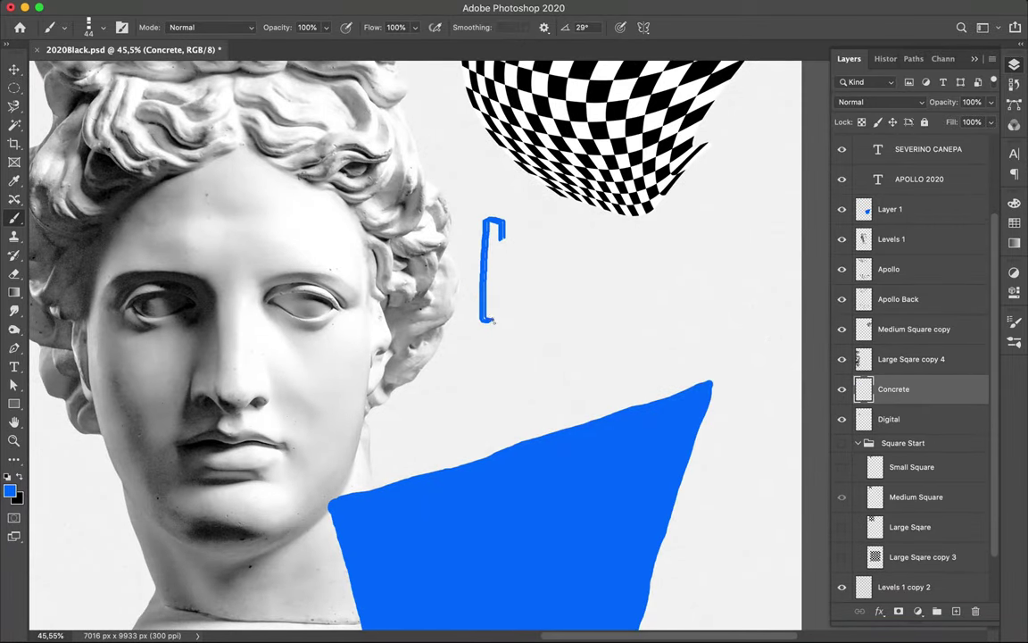
pyautogui.moveTo(505, 260)
pyautogui.mouseDown()
pyautogui.moveTo(553, 283)
pyautogui.moveTo(563, 261)
pyautogui.moveTo(585, 250)
pyautogui.moveTo(563, 301)
pyautogui.mouseUp()
pyautogui.hotkey('ctrl', 'z')
pyautogui.hotkey('ctrl', 'z')
pyautogui.moveTo(563, 252)
pyautogui.mouseDown()
pyautogui.moveTo(592, 239)
pyautogui.moveTo(639, 313)
pyautogui.mouseUp()
pyautogui.moveTo(609, 256)
pyautogui.mouseDown()
pyautogui.moveTo(610, 294)
pyautogui.moveTo(647, 271)
pyautogui.moveTo(641, 293)
pyautogui.moveTo(677, 294)
pyautogui.mouseUp()
pyautogui.moveTo(659, 239); pyautogui.dragTo(718, 232)
pyautogui.moveTo(694, 234)
pyautogui.mouseDown()
pyautogui.moveTo(695, 308)
pyautogui.moveTo(741, 287)
pyautogui.moveTo(736, 261)
pyautogui.mouseUp()
pyautogui.moveTo(707, 234); pyautogui.dragTo(741, 232)
pyautogui.scroll(-5, 415, 344)
pyautogui.hscroll(-5, 415, 343)
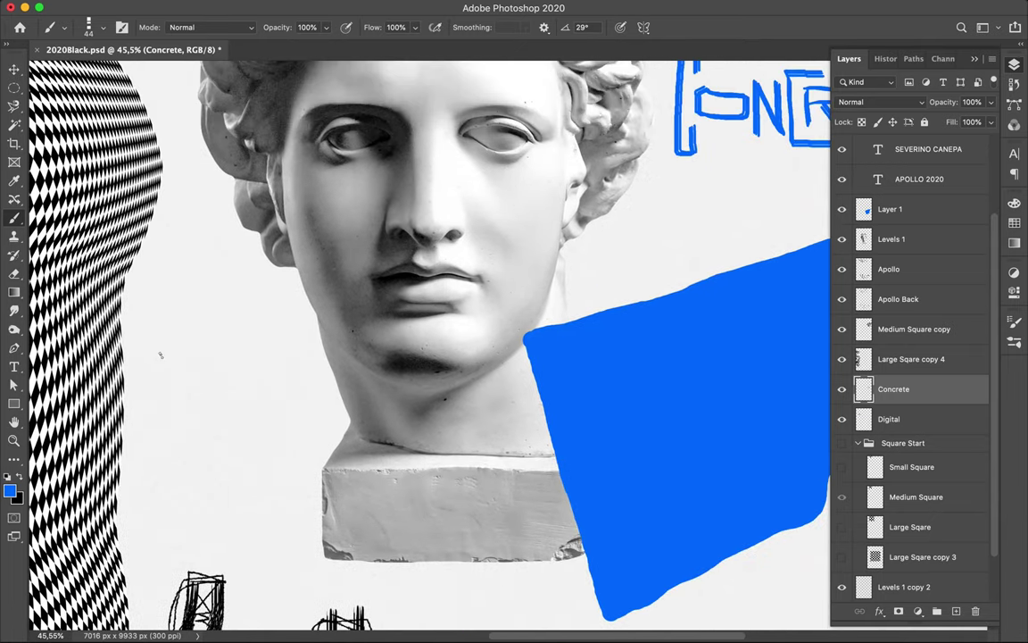
pyautogui.hotkey('ctrl', 'shift', 'alt', 'n')
# Name the new layer 9 and brush a blue #9 left of the head.
pyautogui.doubleClick(880, 389)
pyautogui.write('9')
pyautogui.press('Return')
pyautogui.moveTo(145, 316)
pyautogui.mouseDown()
pyautogui.moveTo(132, 418)
pyautogui.moveTo(174, 345)
pyautogui.mouseUp()
pyautogui.moveTo(125, 374); pyautogui.dragTo(170, 372)
pyautogui.moveTo(231, 320)
pyautogui.mouseDown()
pyautogui.moveTo(228, 361)
pyautogui.moveTo(184, 409)
pyautogui.mouseUp()
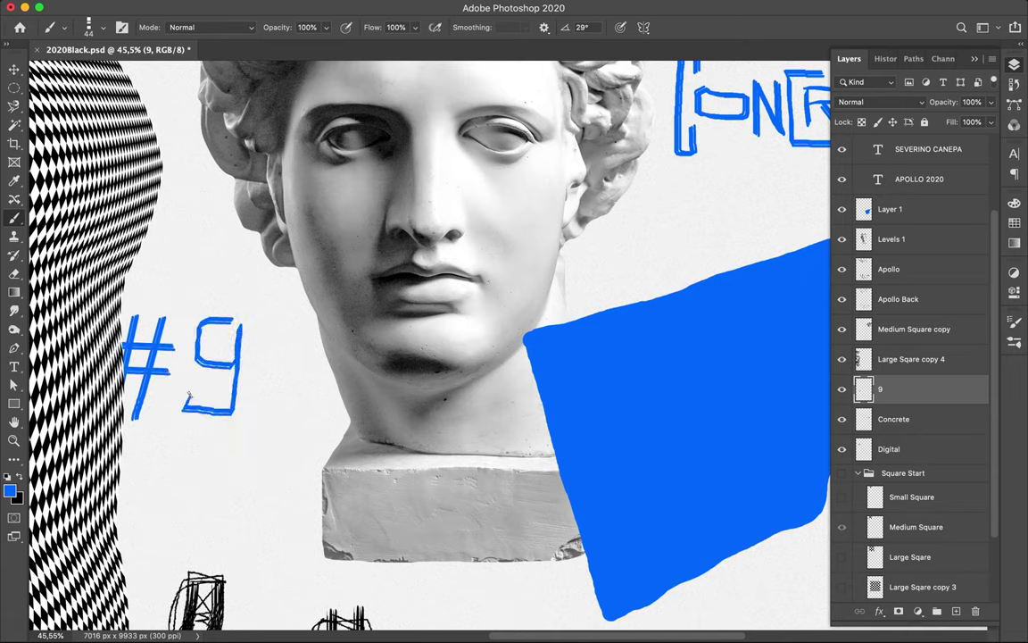
# Redraw the 9 slightly further left, replacing the earlier attempts.
pyautogui.hotkey('ctrl', 'z')
pyautogui.hotkey('ctrl', 'z')
pyautogui.moveTo(240, 323)
pyautogui.mouseDown()
pyautogui.moveTo(238, 357)
pyautogui.moveTo(192, 406)
pyautogui.mouseUp()
pyautogui.press('v')
pyautogui.hotkey('ctrl', 'z')
pyautogui.press('b')
pyautogui.moveTo(202, 323)
pyautogui.mouseDown()
pyautogui.moveTo(230, 323)
pyautogui.moveTo(184, 413)
pyautogui.mouseUp()
pyautogui.press('v')
pyautogui.scroll(3, 478, 353)
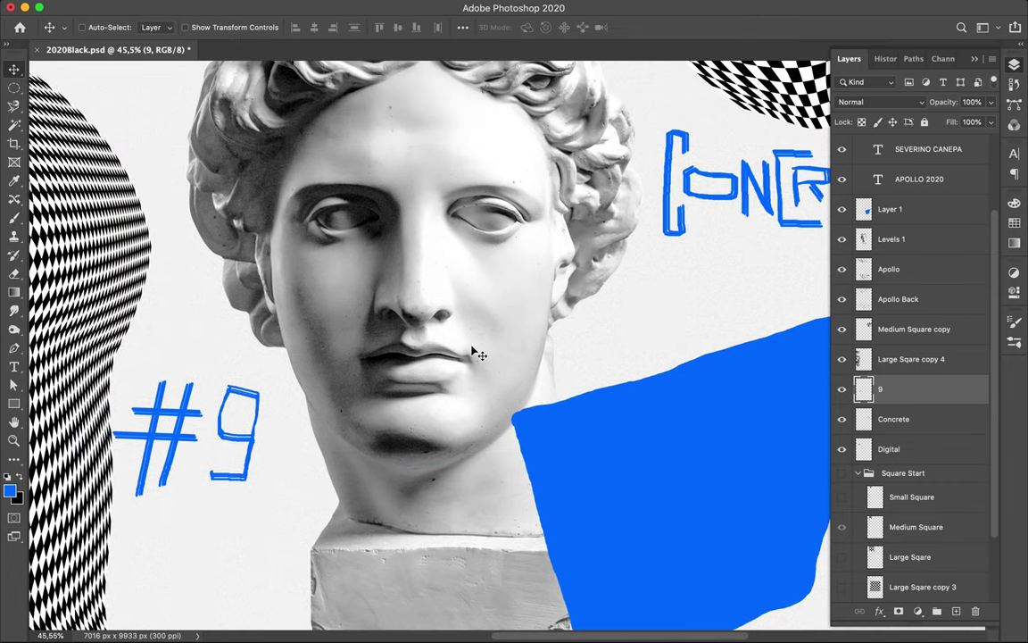
pyautogui.press('b')
pyautogui.scroll(-1, 478, 350)
# Choose a hard round brush tip and add a new layer named Beard.
pyautogui.click(93, 25)
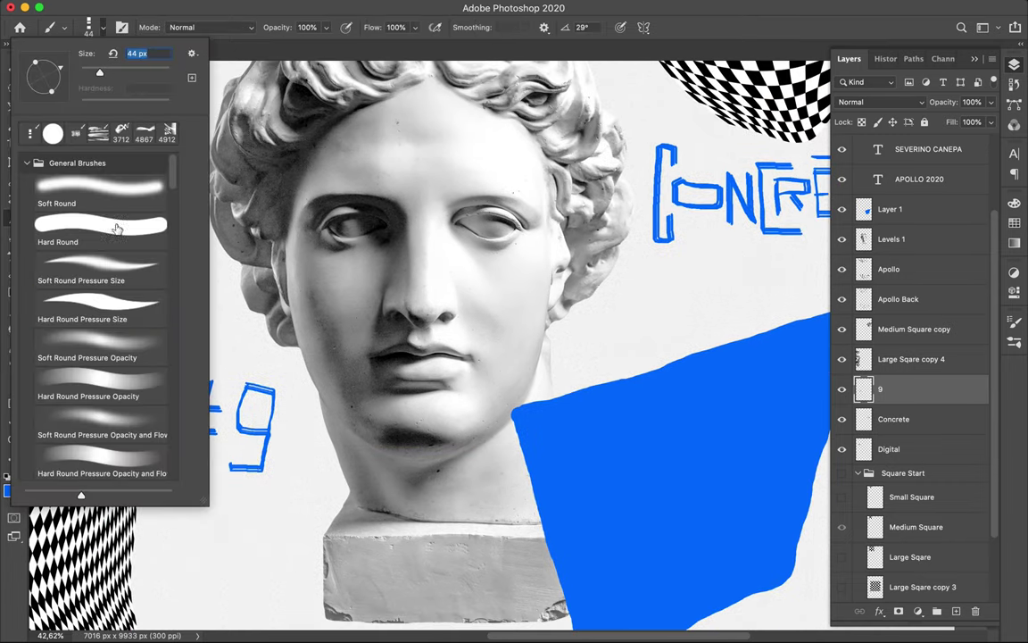
pyautogui.press('Return')
pyautogui.scroll(3, 928, 500)
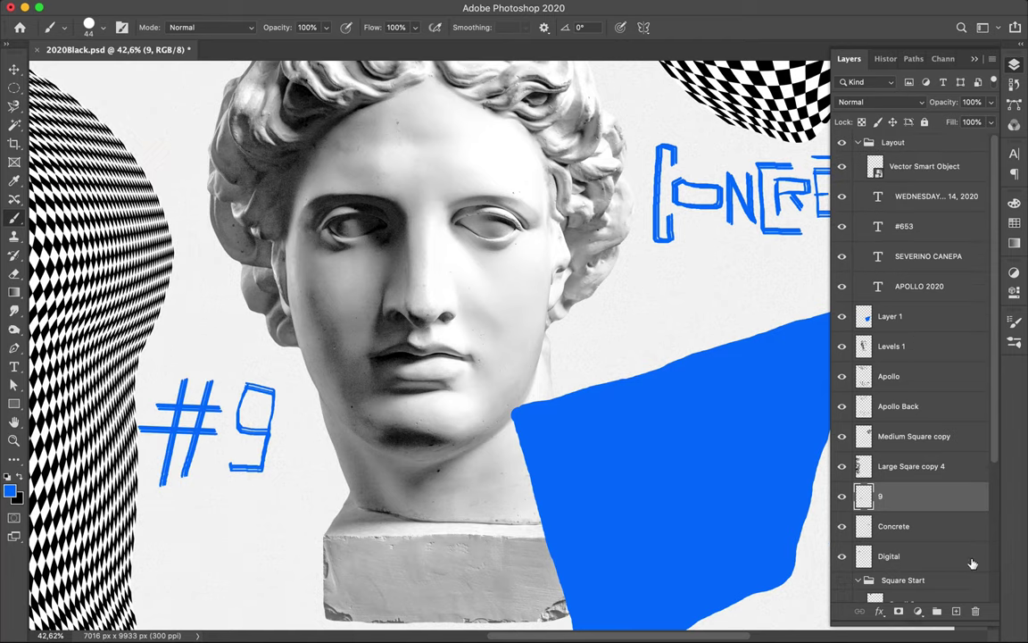
pyautogui.hotkey('ctrl', 'shift', 'alt', 'n')
pyautogui.doubleClick(890, 346)
pyautogui.write('Beard')
pyautogui.press('Return')
pyautogui.scroll(-3, 350, 291)
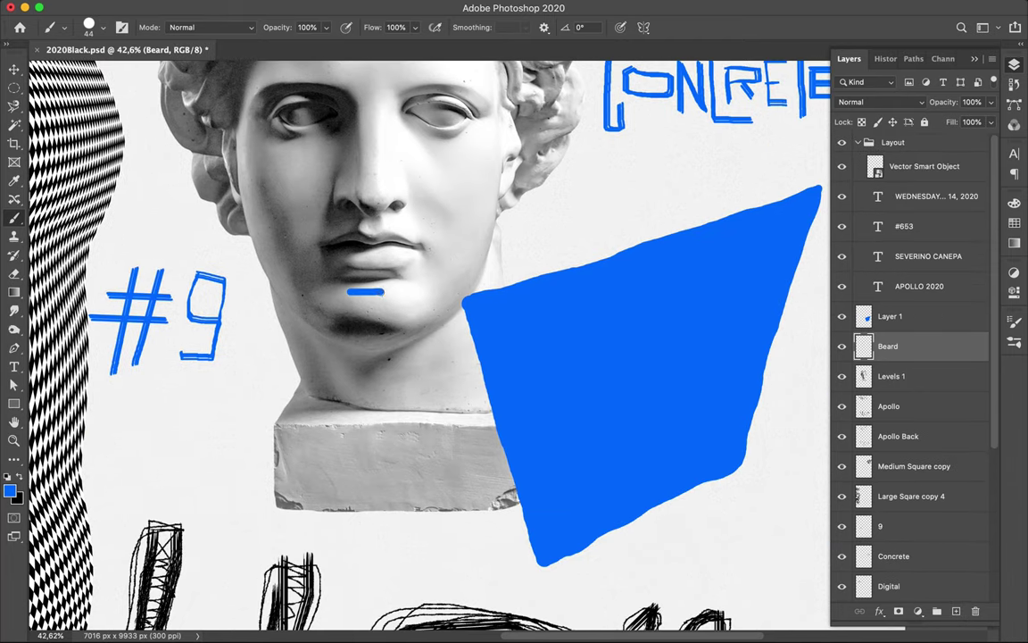
# Paint a blue hooked beard curling down from the statue's chin.
pyautogui.moveTo(346, 292); pyautogui.dragTo(366, 435)
pyautogui.hotkey('ctrl', 'z')
pyautogui.click(359, 295)
pyautogui.moveTo(359, 295); pyautogui.dragTo(340, 388)
pyautogui.moveTo(355, 296); pyautogui.dragTo(362, 362)
pyautogui.moveTo(358, 301)
pyautogui.mouseDown()
pyautogui.moveTo(363, 316)
pyautogui.moveTo(367, 292)
pyautogui.mouseUp()
# Paint a two-part blue mustache under the nose and fit the poster in the window.
pyautogui.press('v')
pyautogui.press('b')
pyautogui.moveTo(350, 221); pyautogui.dragTo(284, 224)
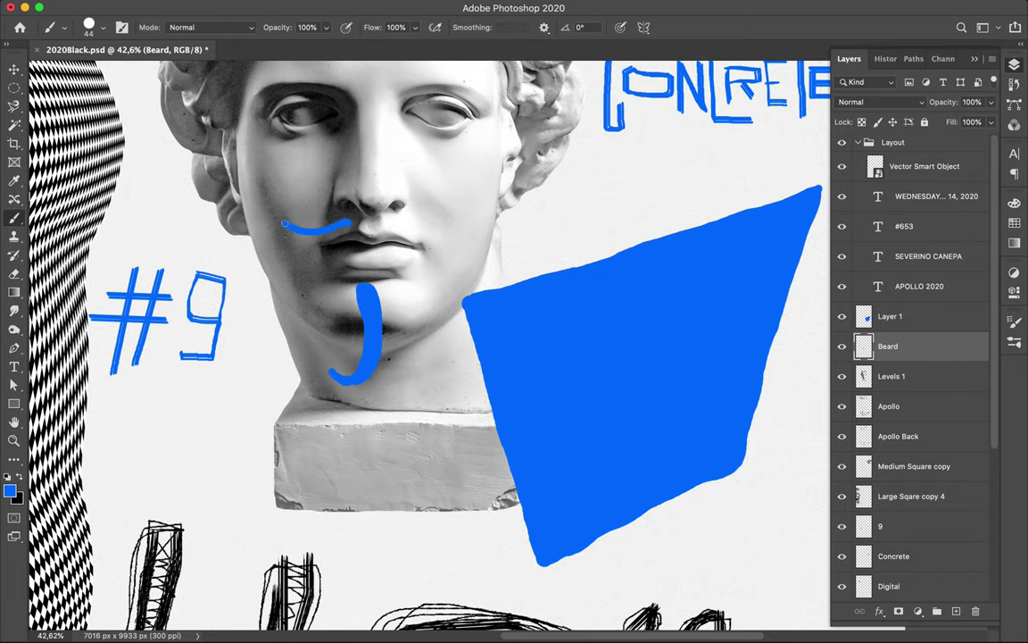
pyautogui.moveTo(391, 226)
pyautogui.mouseDown()
pyautogui.moveTo(439, 230)
pyautogui.moveTo(425, 231)
pyautogui.mouseUp()
pyautogui.hotkey('ctrl', '0')
# Save the poster and add a new layer named Scribble above Square Start.
pyautogui.press('s')
pyautogui.hotkey('ctrl', 's')
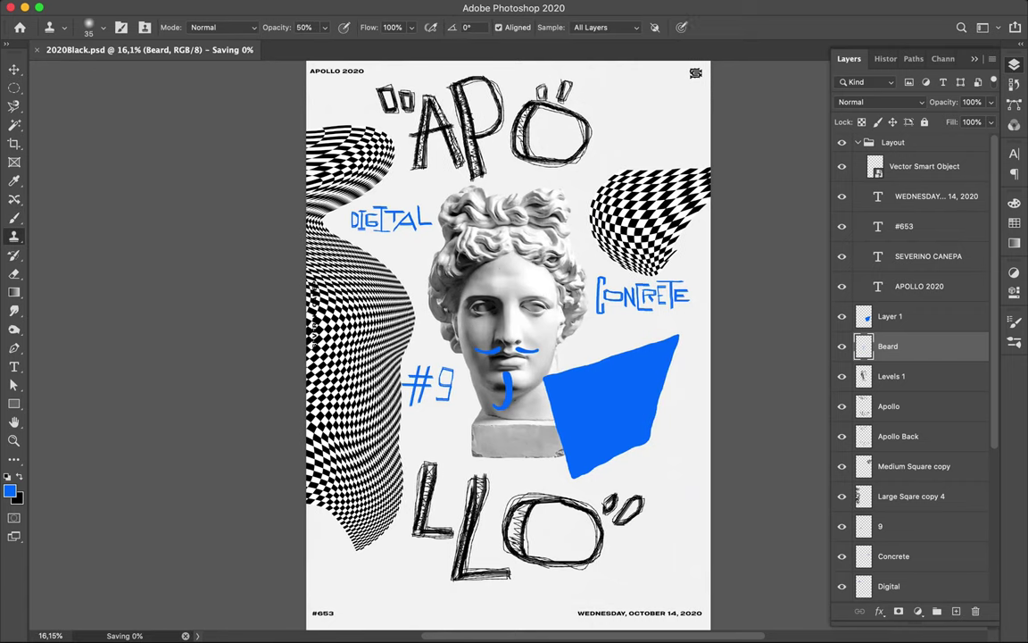
pyautogui.click(903, 378)
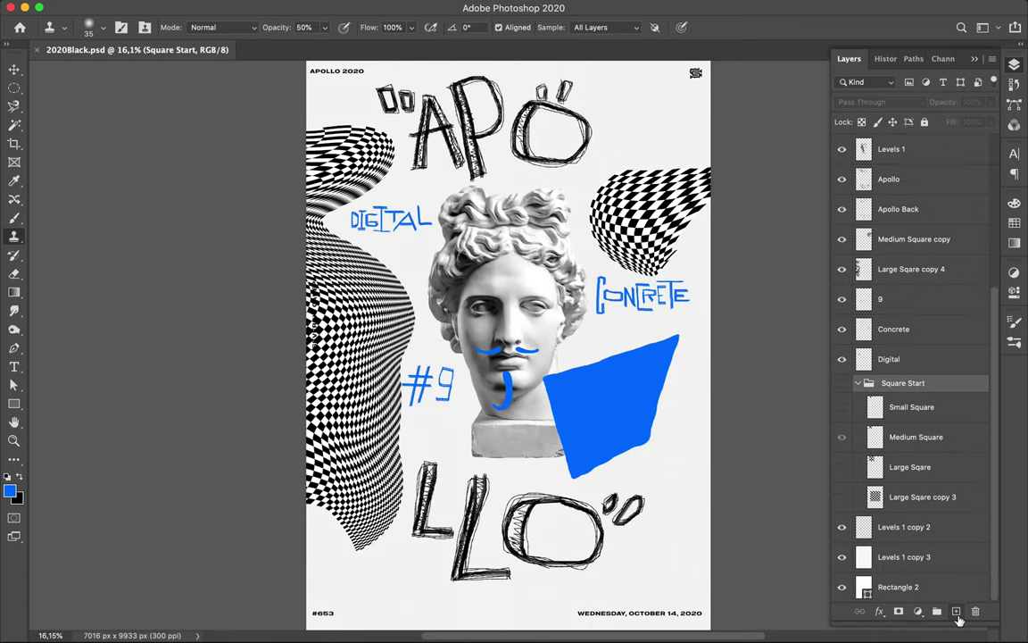
pyautogui.click(956, 611)
pyautogui.doubleClick(891, 386)
pyautogui.write('Scribble')
# Sketch thin blue outlines with a hairline brush, renaming the layer Scribble Blue.
pyautogui.press('Return')
pyautogui.press('b')
pyautogui.scroll(-1, 509, 339)
pyautogui.click(95, 27)
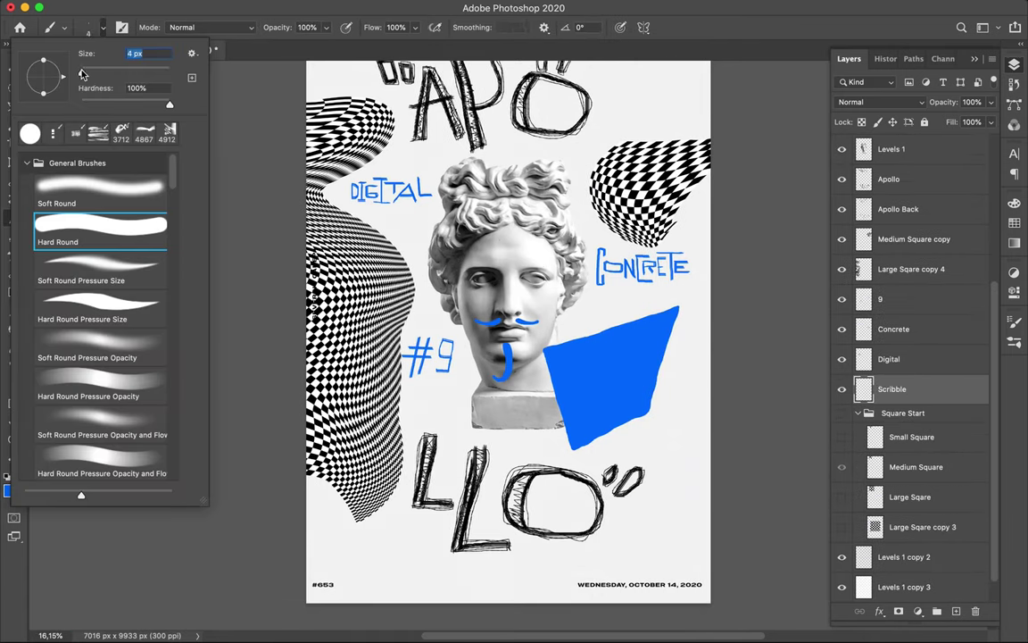
pyautogui.press('Return')
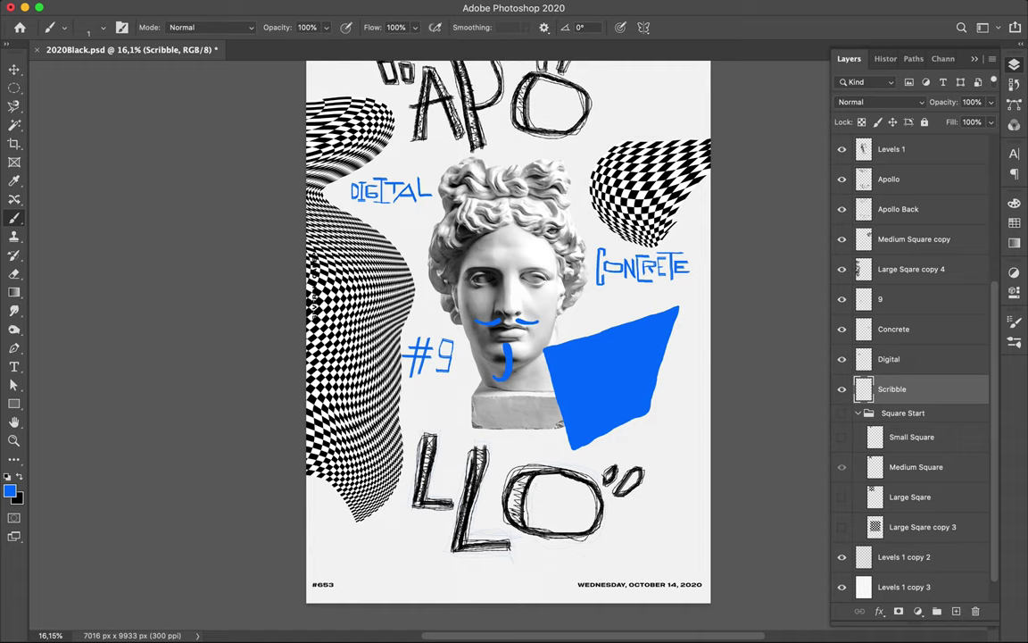
pyautogui.scroll(3, 509, 344)
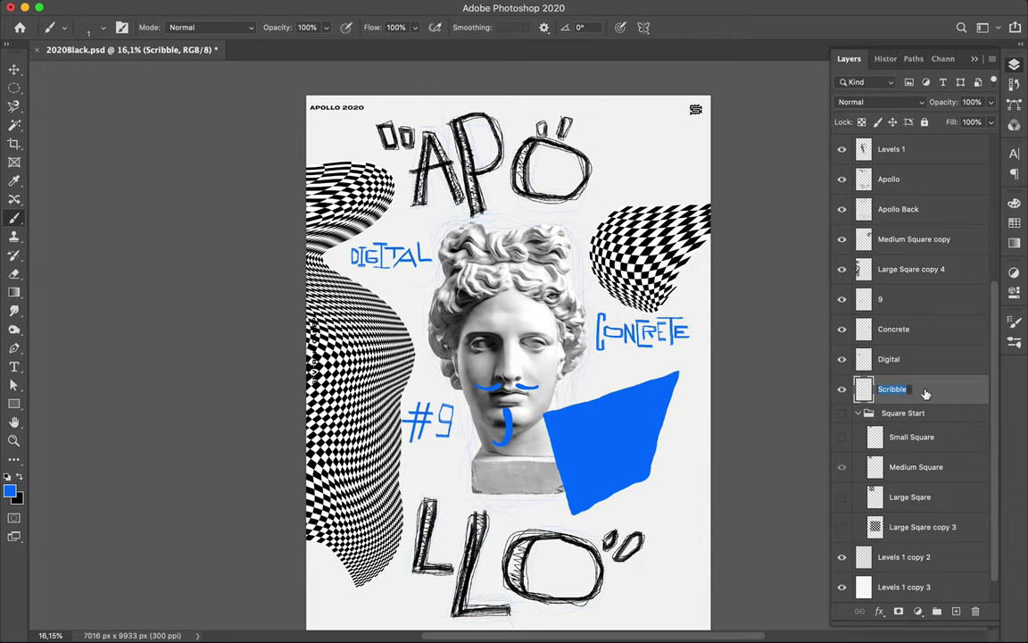
pyautogui.write(' Blue')
pyautogui.press('Return')
# With black as paint colour, add a 'Scribble black' layer and sketch thin outlines around the LLO lettering.
pyautogui.press('x')
pyautogui.scroll(-5, 390, 328)
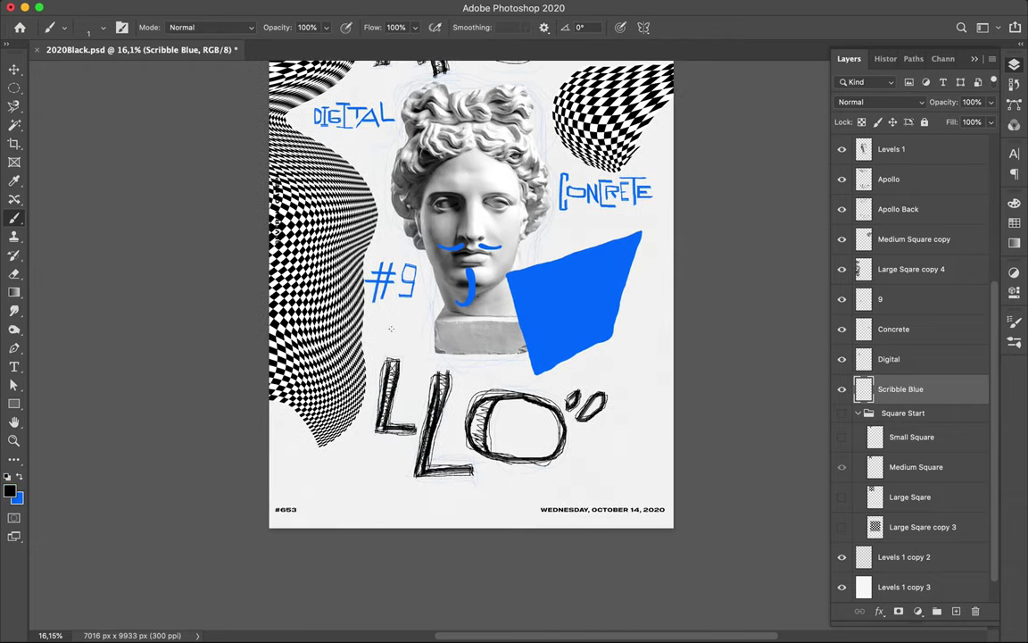
pyautogui.hotkey('ctrl', 'shift', 'alt', 'n')
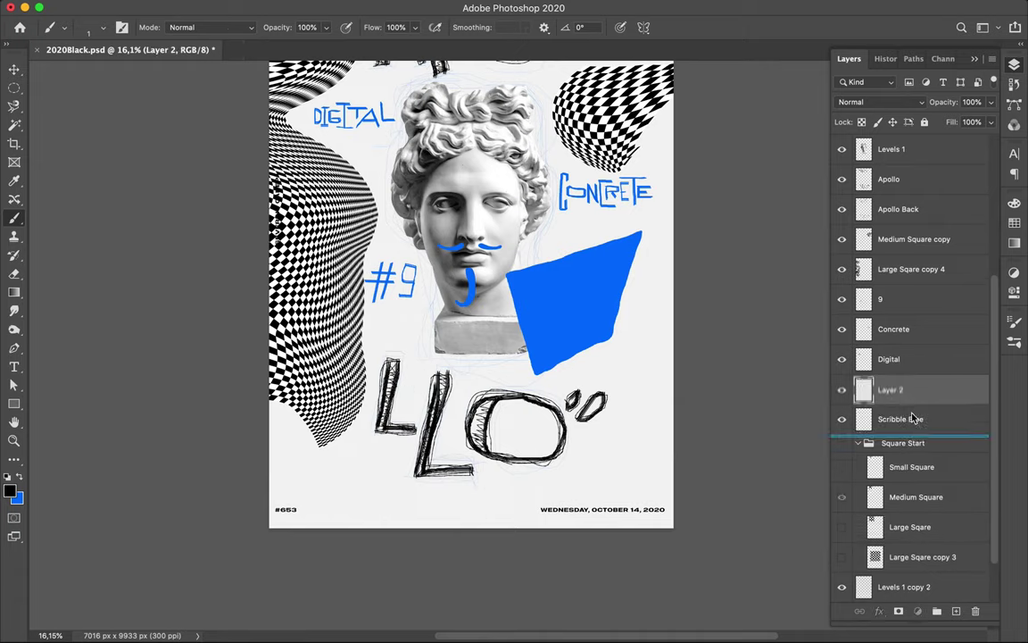
pyautogui.doubleClick(891, 419)
pyautogui.write('Scribble black')
pyautogui.press('Return')
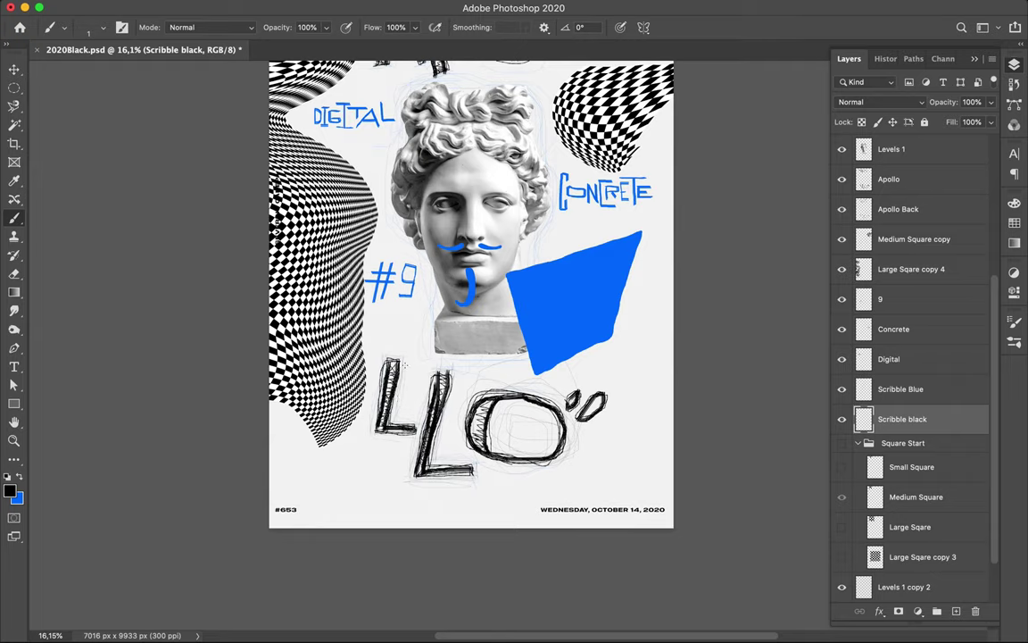
pyautogui.scroll(5, 472, 294)
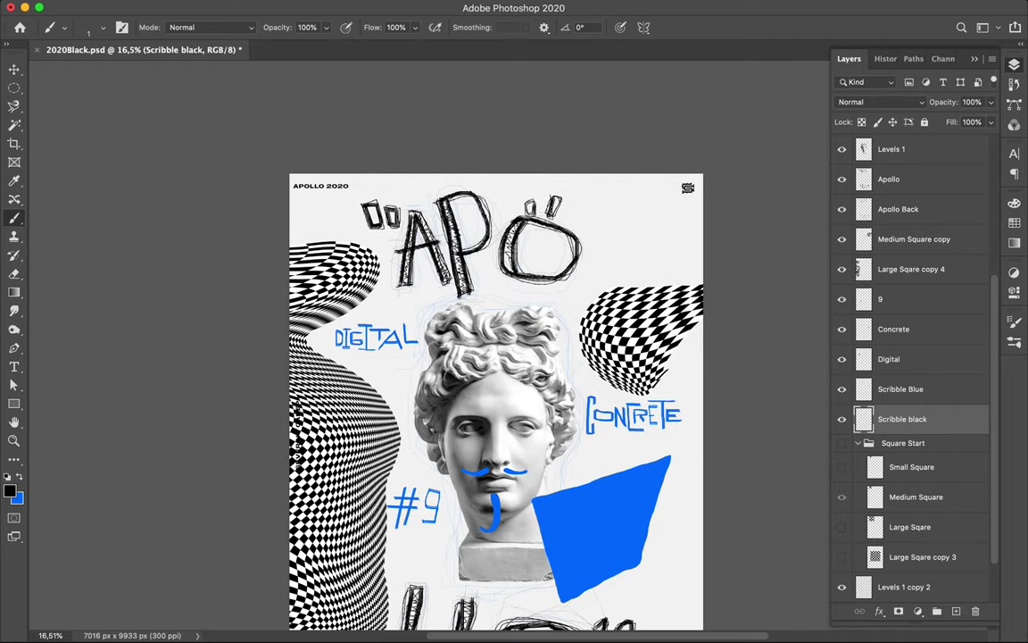
# Add a new layer above Scribble Blue and spray blue on the upper-right checker with a large spray tip.
pyautogui.scroll(-5, 496, 401)
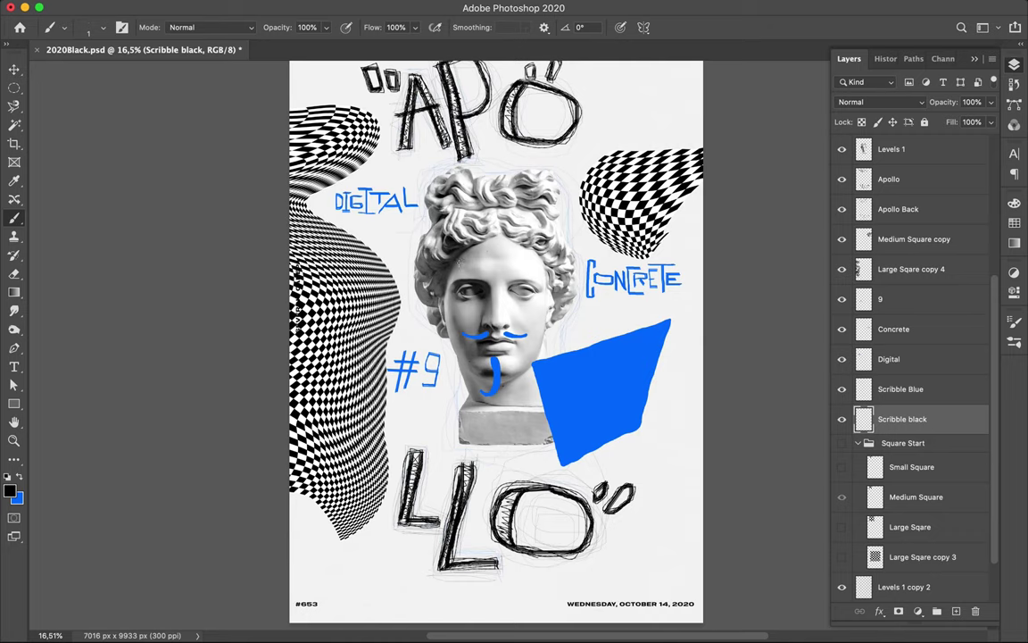
pyautogui.click(97, 26)
pyautogui.click(100, 375)
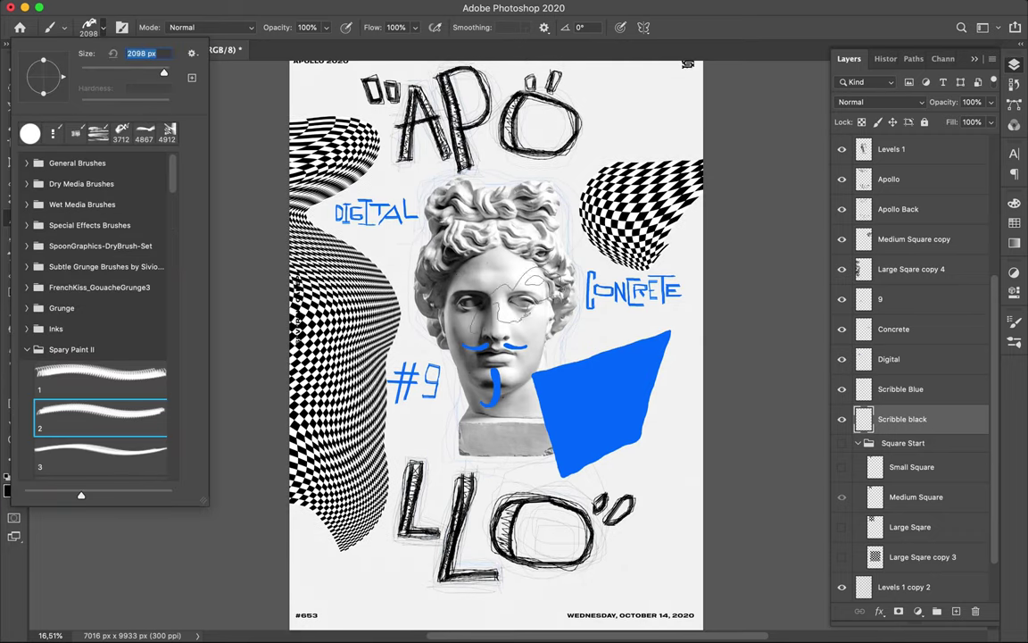
pyautogui.hotkey('ctrl', 'shift', 'alt', 'n')
pyautogui.moveTo(907, 429); pyautogui.dragTo(892, 404)
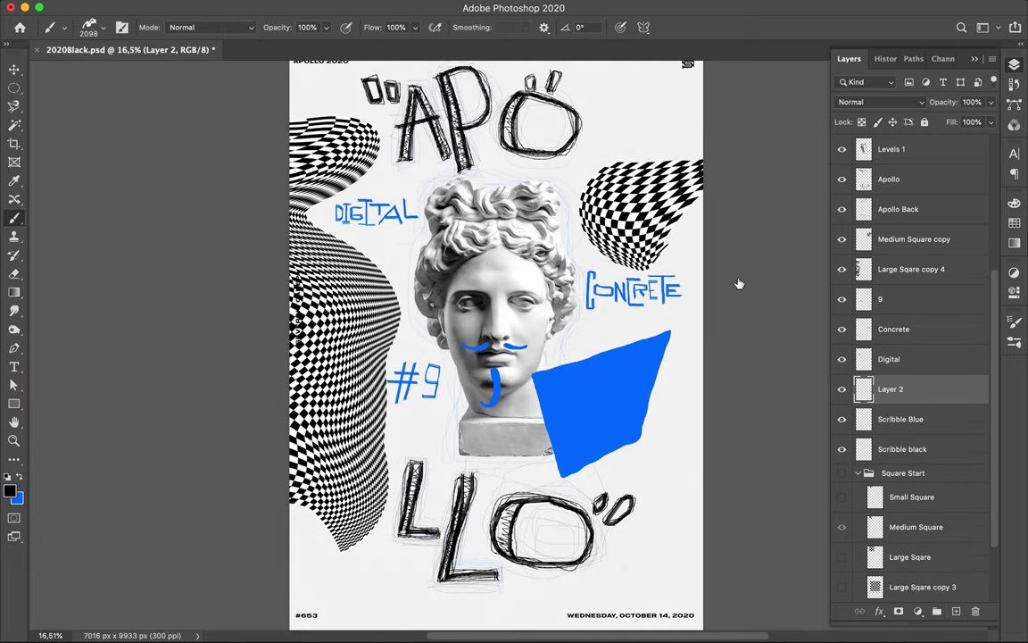
pyautogui.press('x')
pyautogui.moveTo(567, 234); pyautogui.dragTo(650, 183)
# Move Layer 2 to the top and spray blue across the bust's eyes and down the O.
pyautogui.moveTo(892, 389); pyautogui.dragTo(892, 225)
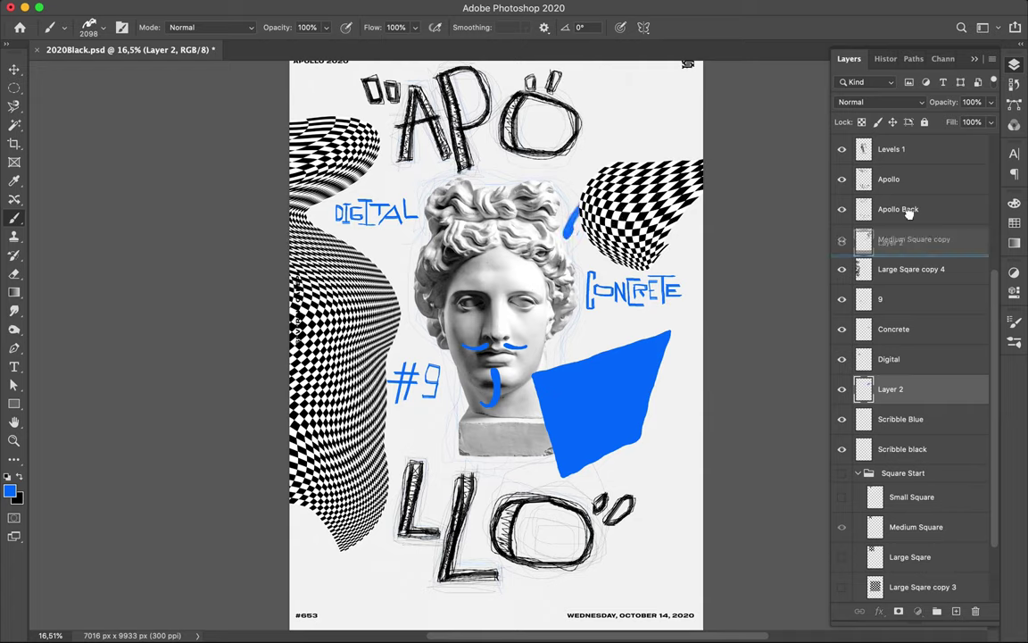
pyautogui.click(95, 26)
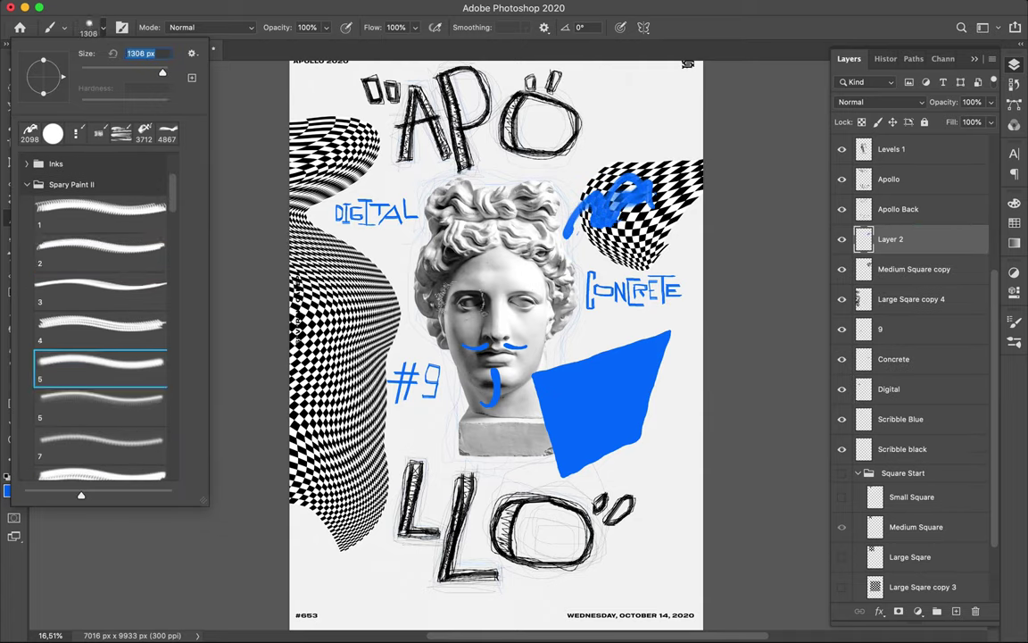
pyautogui.moveTo(893, 238); pyautogui.dragTo(893, 143)
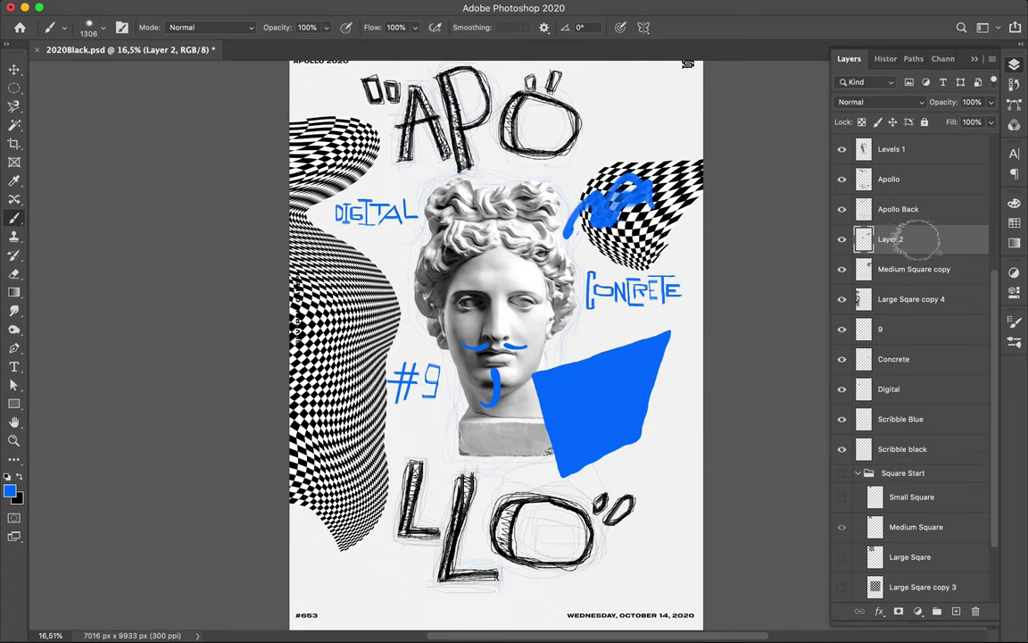
pyautogui.click(89, 27)
pyautogui.click(94, 408)
pyautogui.moveTo(456, 276); pyautogui.dragTo(491, 268)
pyautogui.click(89, 27)
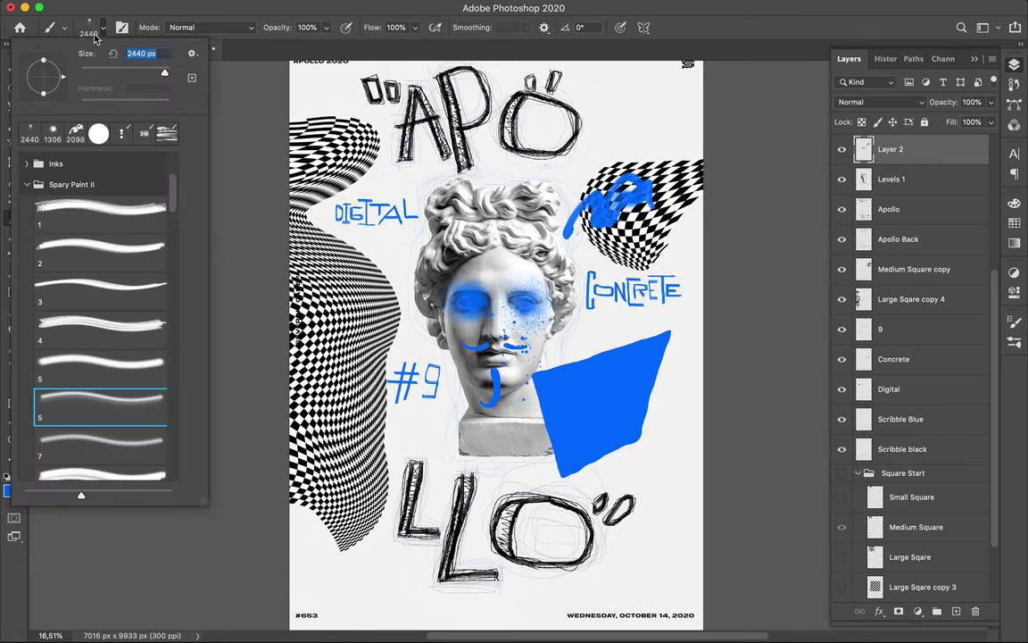
pyautogui.click(94, 441)
pyautogui.scroll(-4, 98, 312)
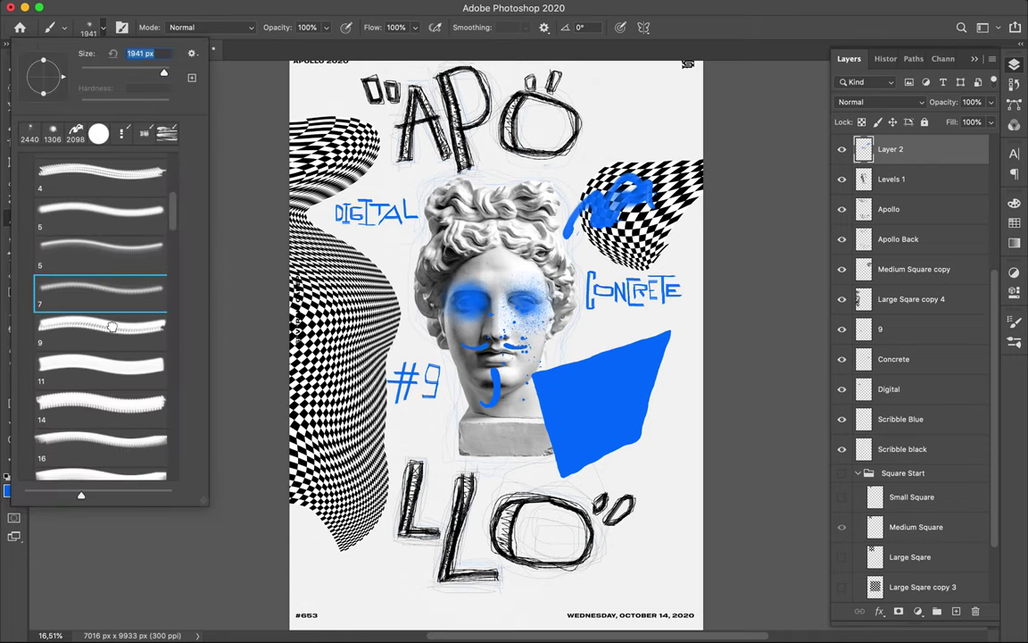
pyautogui.click(98, 367)
pyautogui.scroll(-2, 535, 446)
pyautogui.moveTo(544, 429); pyautogui.dragTo(544, 535)
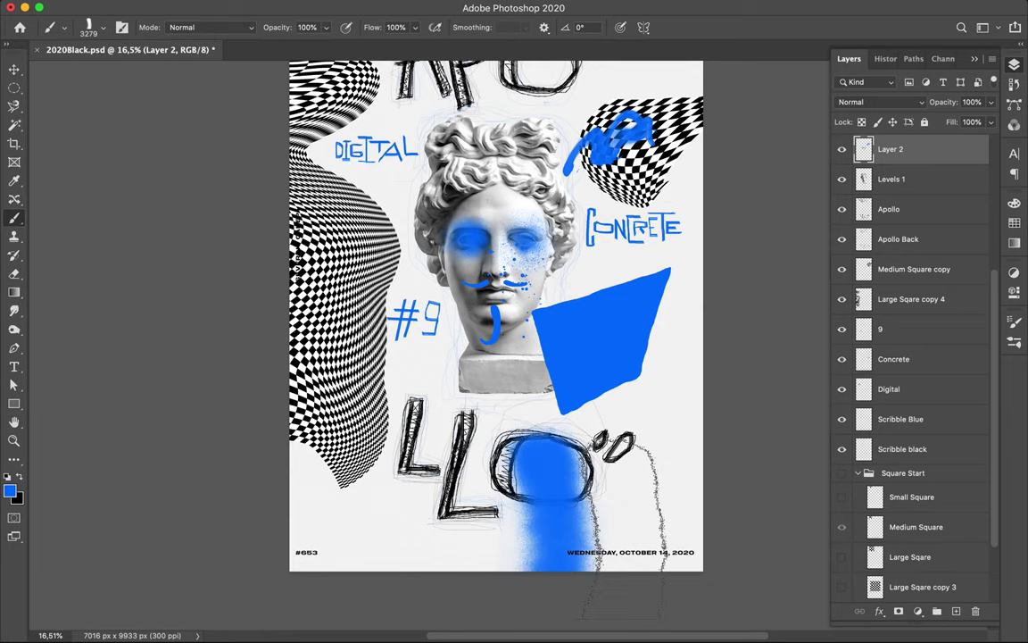
# Switch the brush to a thin dripping spray tip.
pyautogui.click(89, 27)
pyautogui.scroll(5, 98, 295)
pyautogui.scroll(-3, 98, 295)
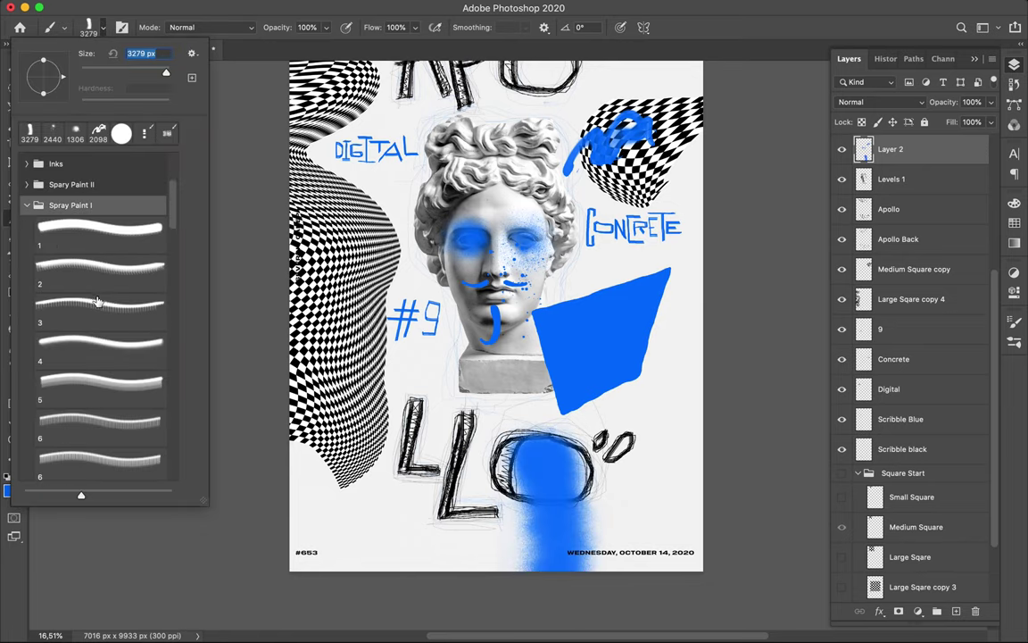
pyautogui.scroll(-3, 99, 299)
pyautogui.scroll(-3, 98, 304)
pyautogui.click(89, 429)
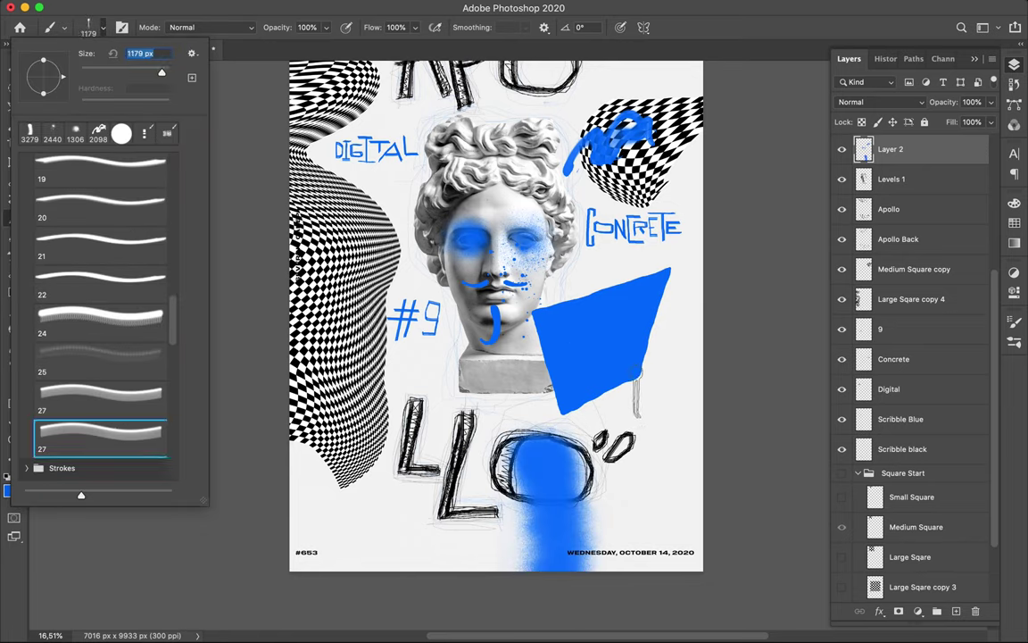
pyautogui.click(637, 397)
pyautogui.click(103, 30)
pyautogui.press(',')
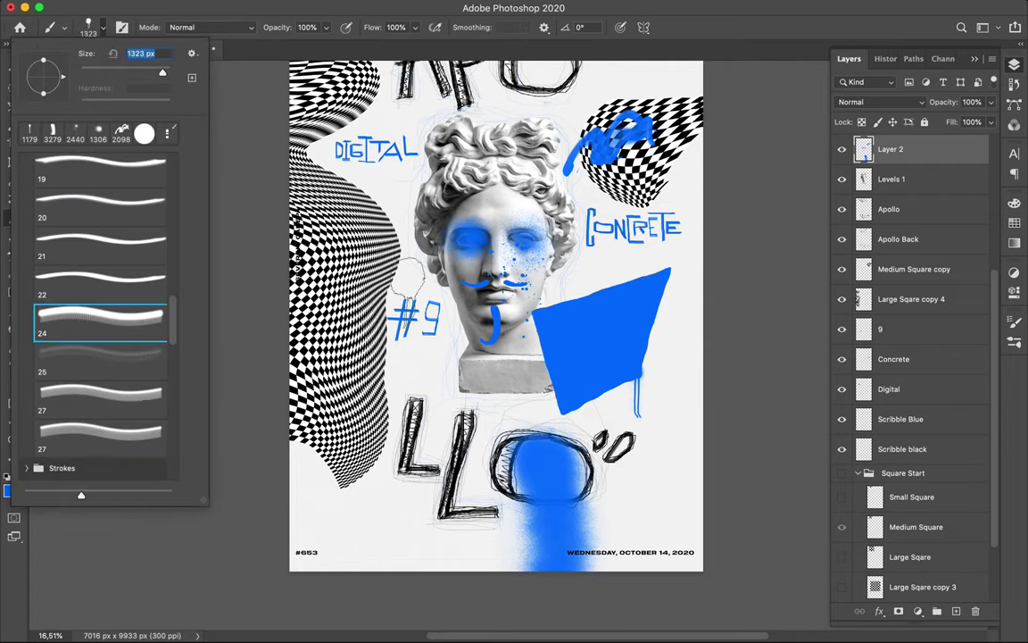
pyautogui.press('Return')
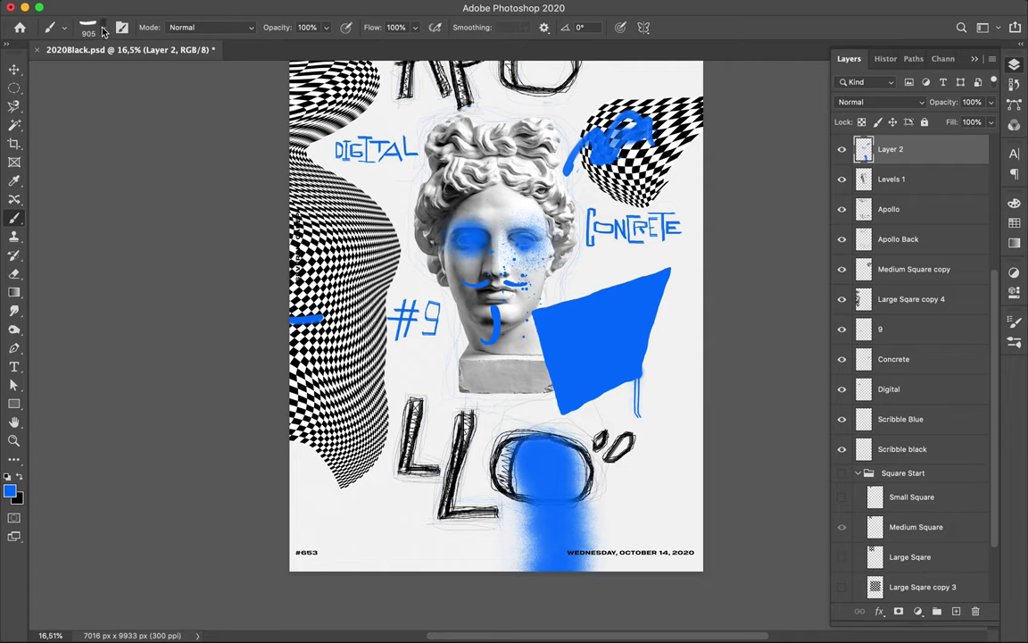
# Step through neighbouring spray tips up to spray tip 8.
pyautogui.click(102, 30)
pyautogui.press(',')
pyautogui.press(',')
pyautogui.click(100, 31)
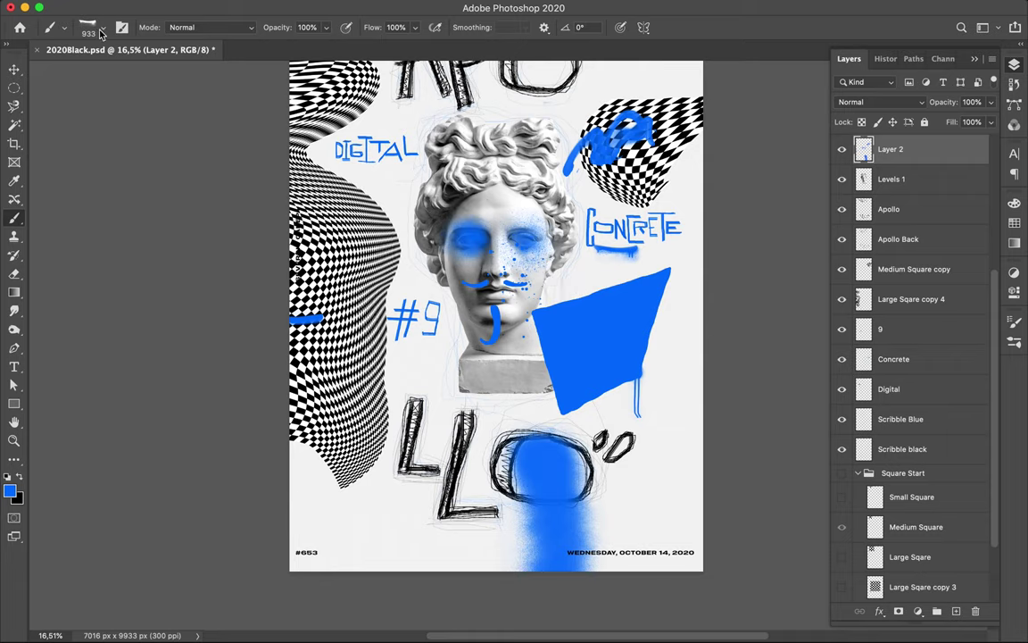
pyautogui.click(103, 30)
pyautogui.press(',')
pyautogui.press(',')
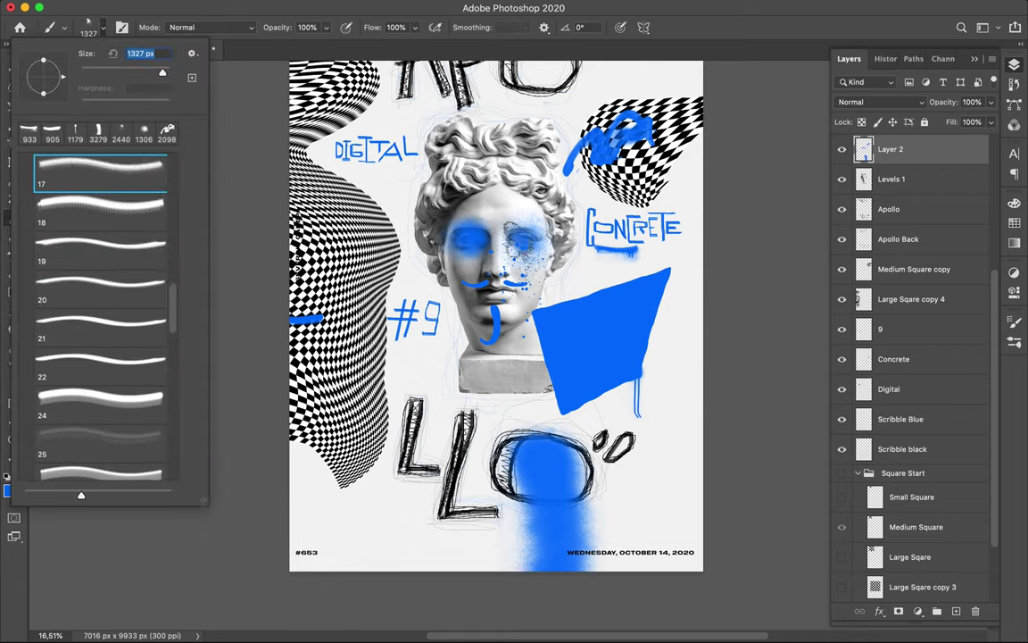
pyautogui.press(',')
pyautogui.press(',')
pyautogui.press(',')
pyautogui.press(',')
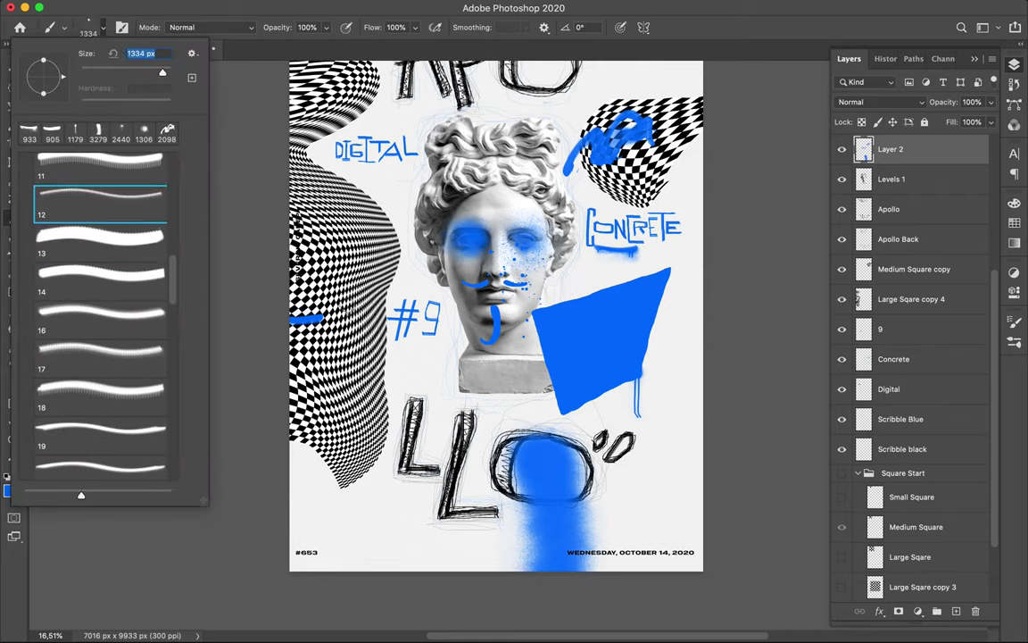
pyautogui.press(',')
pyautogui.press(',')
pyautogui.press(',')
pyautogui.press(',')
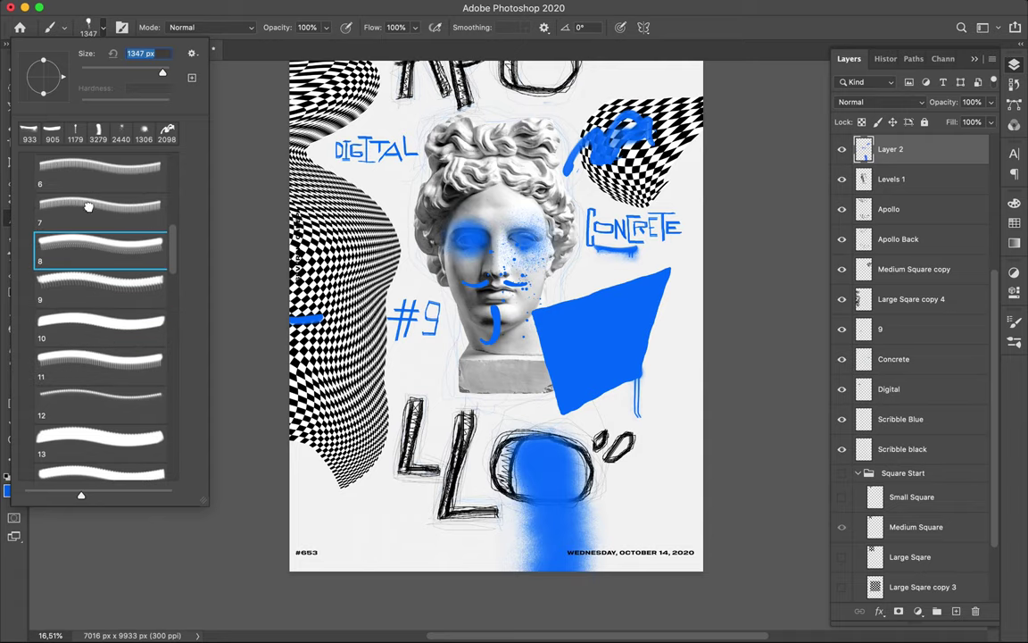
pyautogui.press(',')
pyautogui.press(',')
pyautogui.press(',')
pyautogui.press(',')
pyautogui.press(',')
pyautogui.press(',')
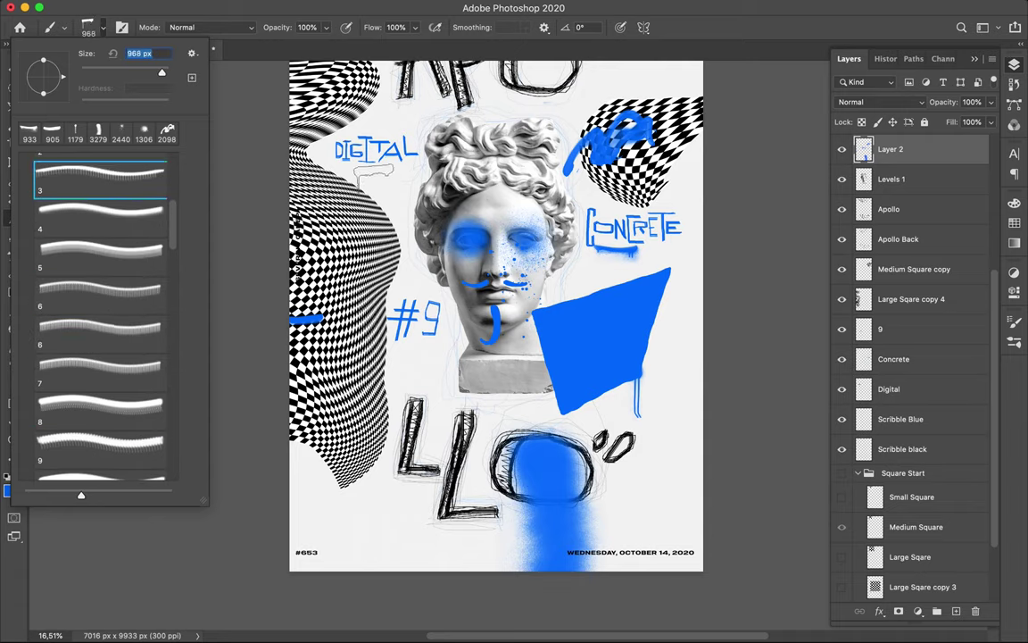
# Choose a large spray brush from the Spary Paint II folder.
pyautogui.click(373, 171)
pyautogui.click(97, 27)
pyautogui.scroll(5, 35, 223)
pyautogui.click(27, 200)
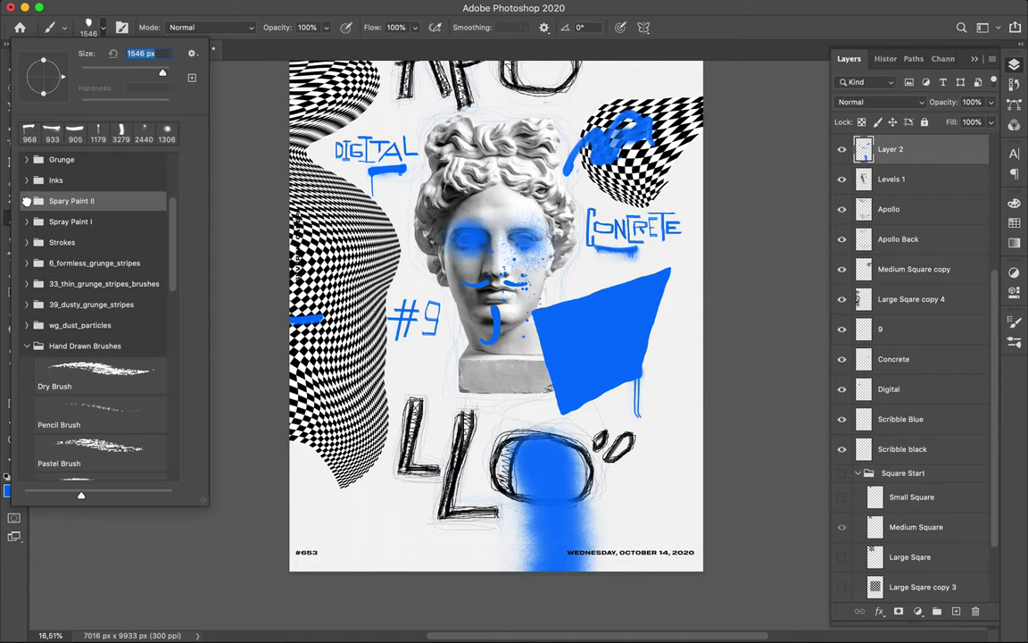
pyautogui.click(27, 200)
pyautogui.scroll(-5, 98, 268)
pyautogui.click(98, 255)
pyautogui.press('.')
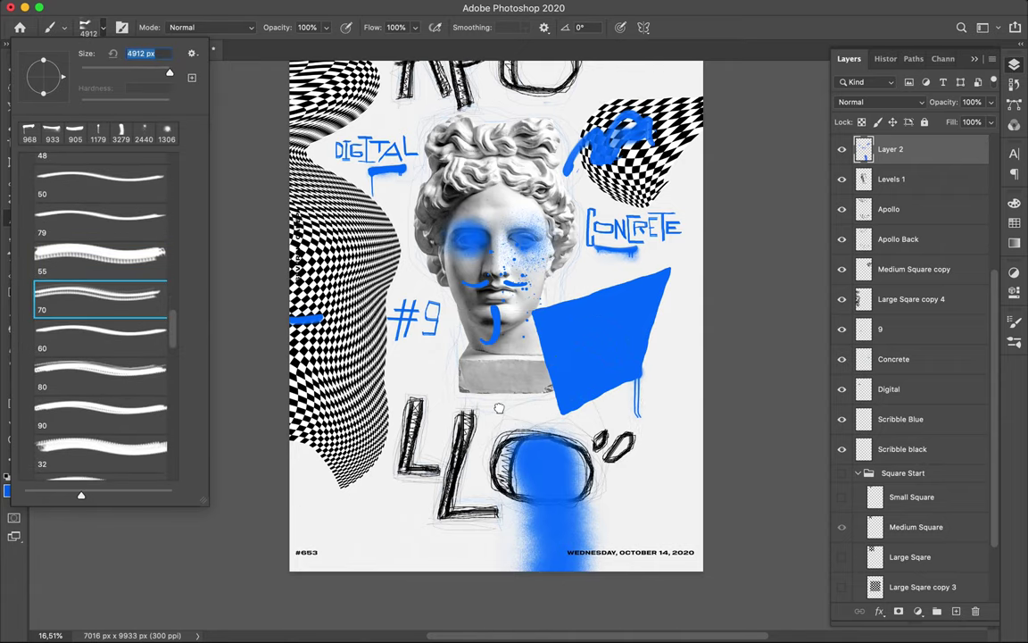
# Undo a lower-left blue spray stroke and switch to spray brush preset 80.
pyautogui.moveTo(451, 366); pyautogui.dragTo(384, 420)
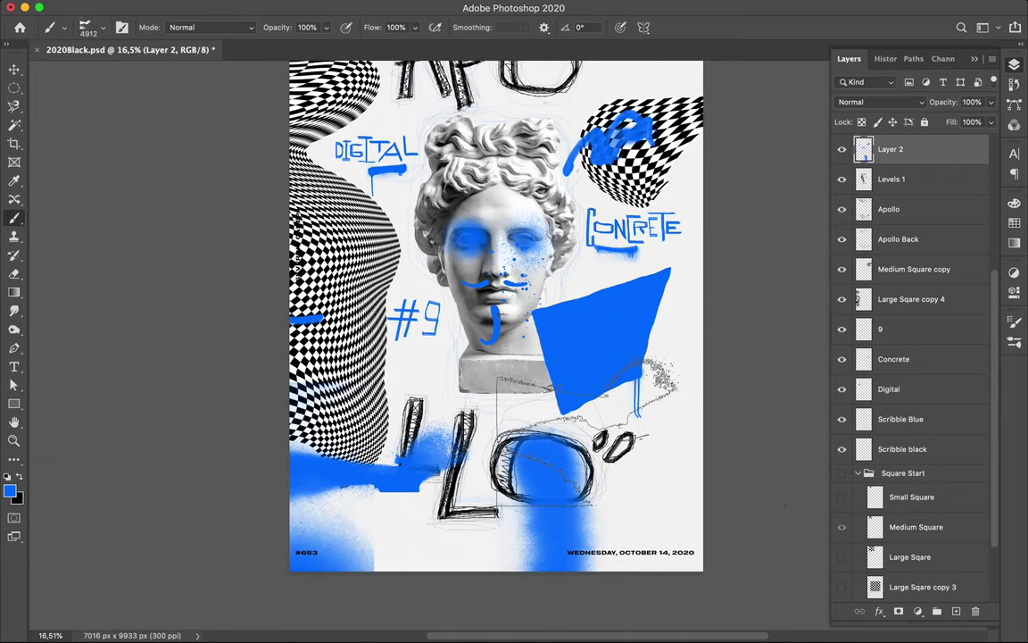
pyautogui.hotkey('ctrl', 'z')
pyautogui.click(94, 29)
pyautogui.click(112, 338)
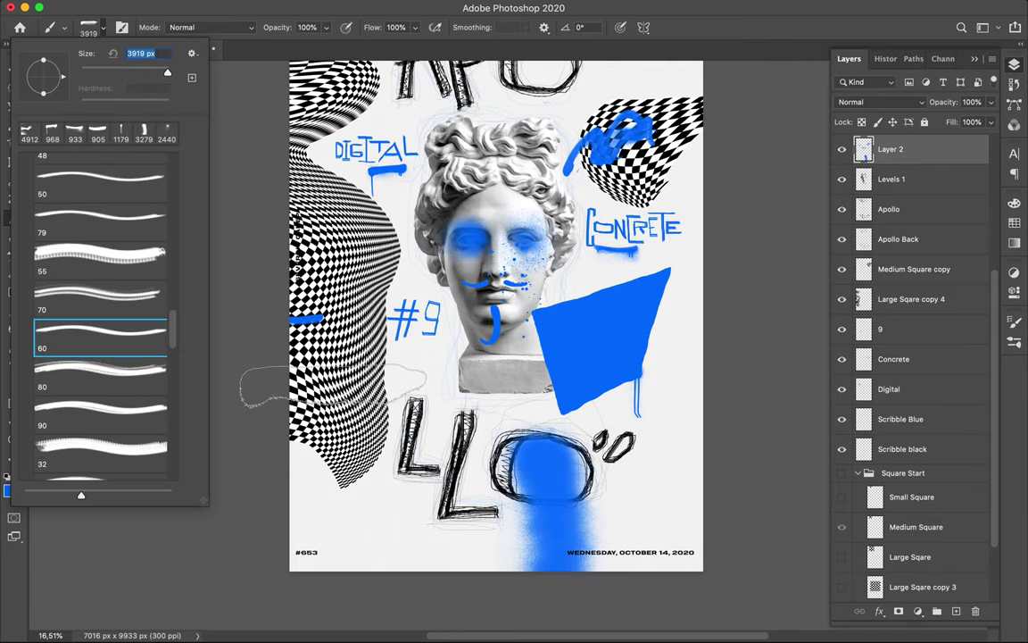
pyautogui.click(150, 375)
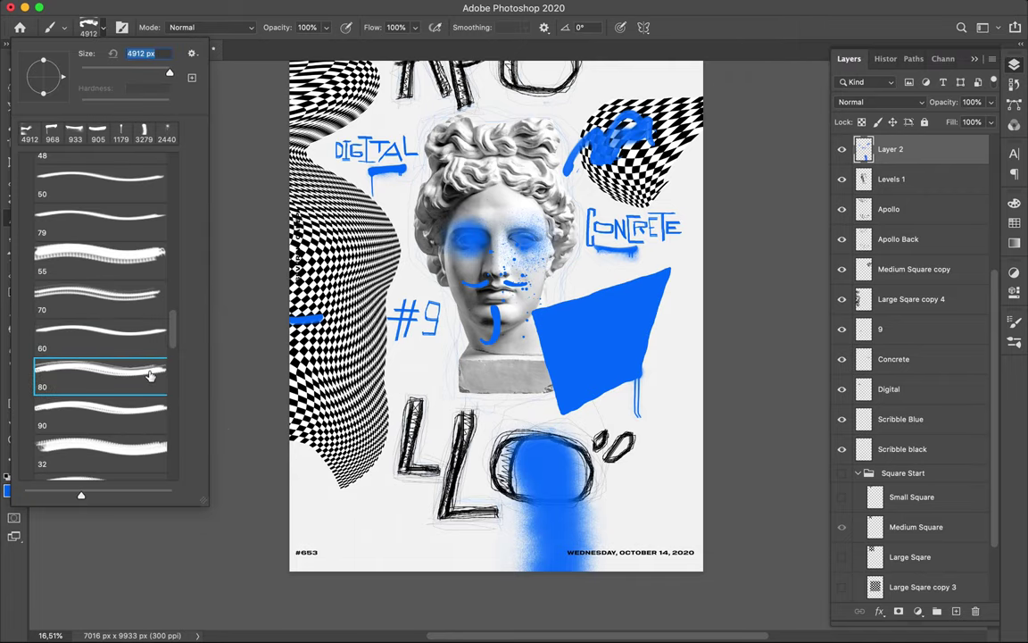
pyautogui.press('Return')
pyautogui.scroll(3, 536, 267)
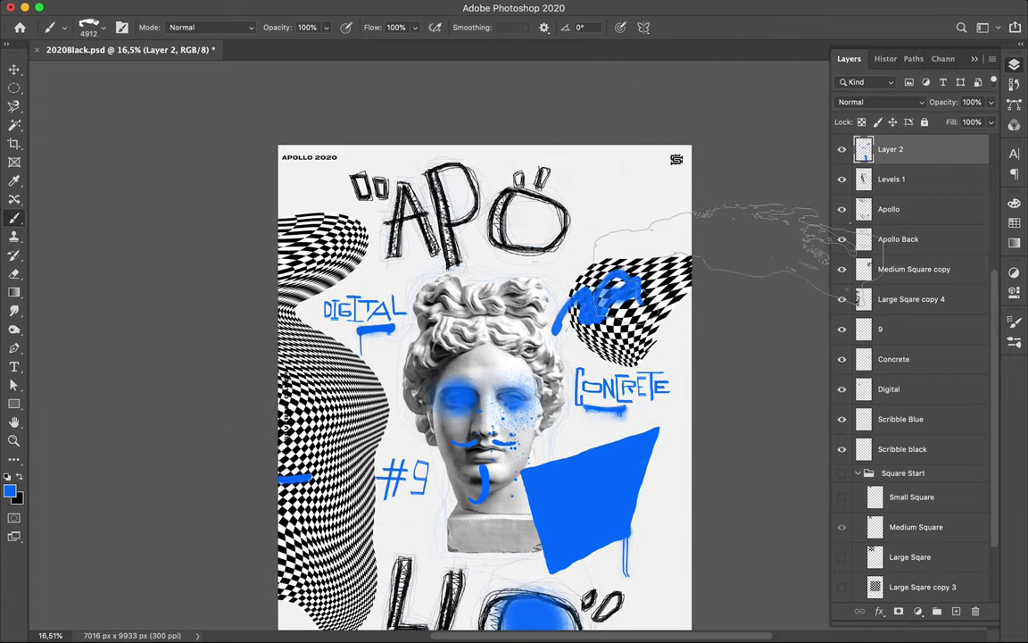
# Create Layer 3, drag it out of the Square Start group, and set black as paint colour.
pyautogui.click(891, 179)
pyautogui.click(888, 209)
pyautogui.click(902, 472)
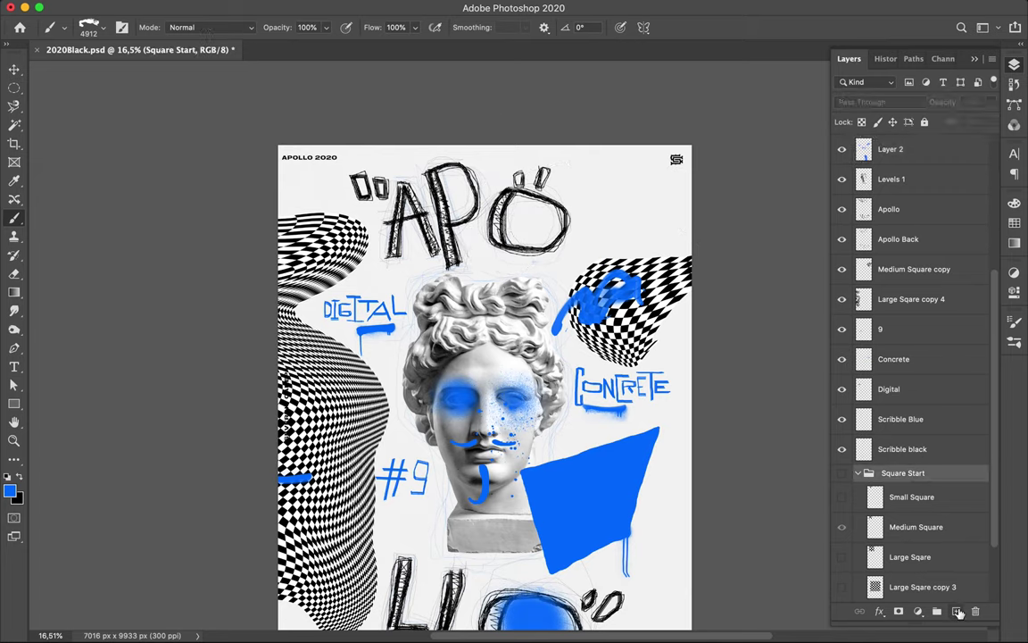
pyautogui.hotkey('ctrl', 'shift', 'alt', 'n')
pyautogui.click(90, 27)
pyautogui.press('Return')
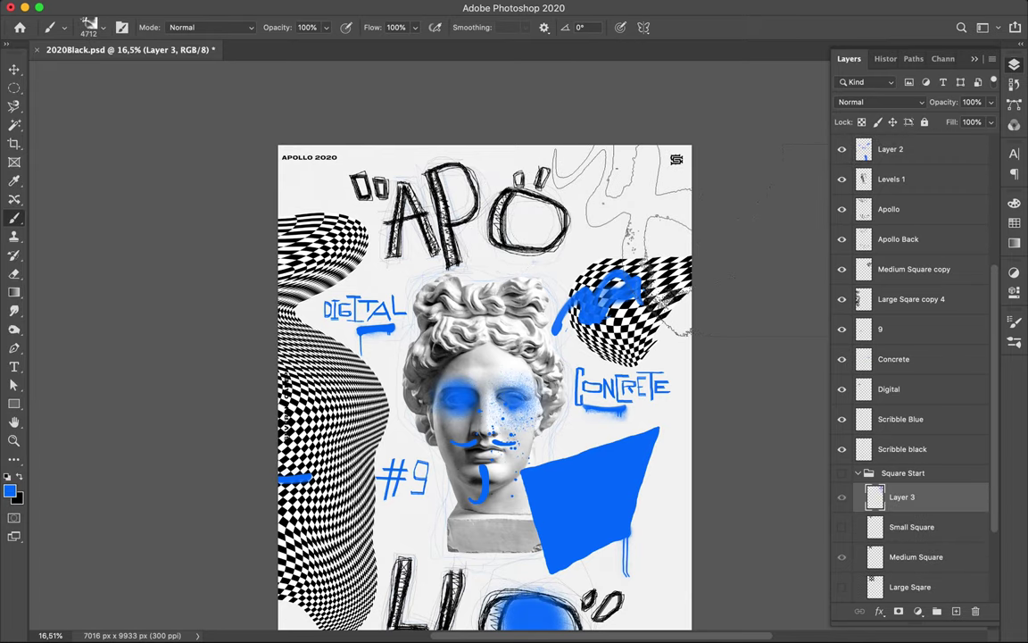
pyautogui.moveTo(902, 497); pyautogui.dragTo(902, 463)
pyautogui.press('x')
# Paint black dry-brush strokes along the poster's top-right edge beside CONCRETE.
pyautogui.moveTo(616, 179); pyautogui.dragTo(661, 233)
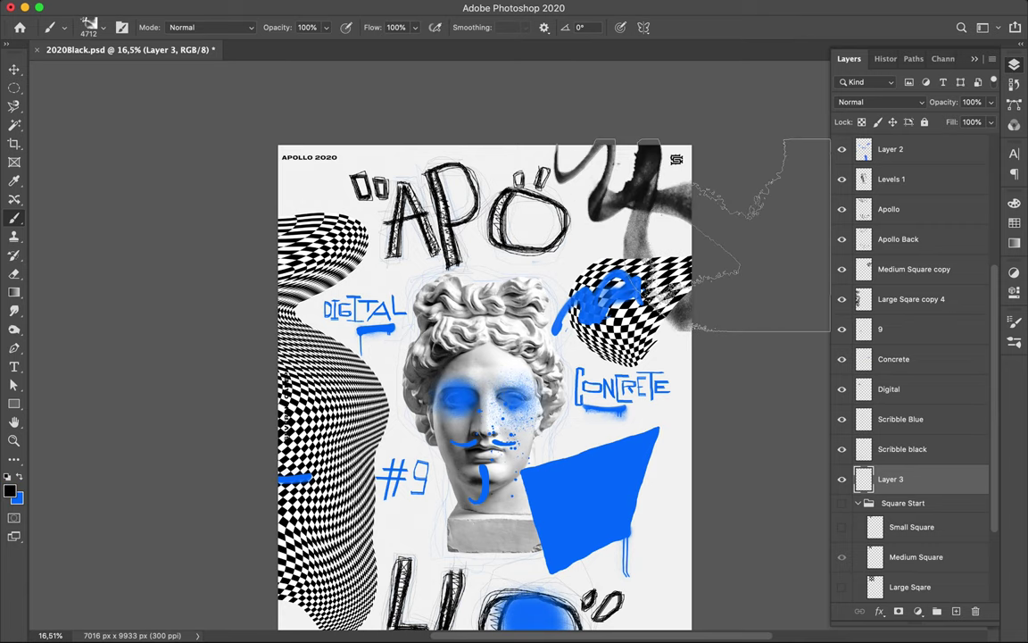
pyautogui.scroll(-2, 625, 268)
pyautogui.click(89, 26)
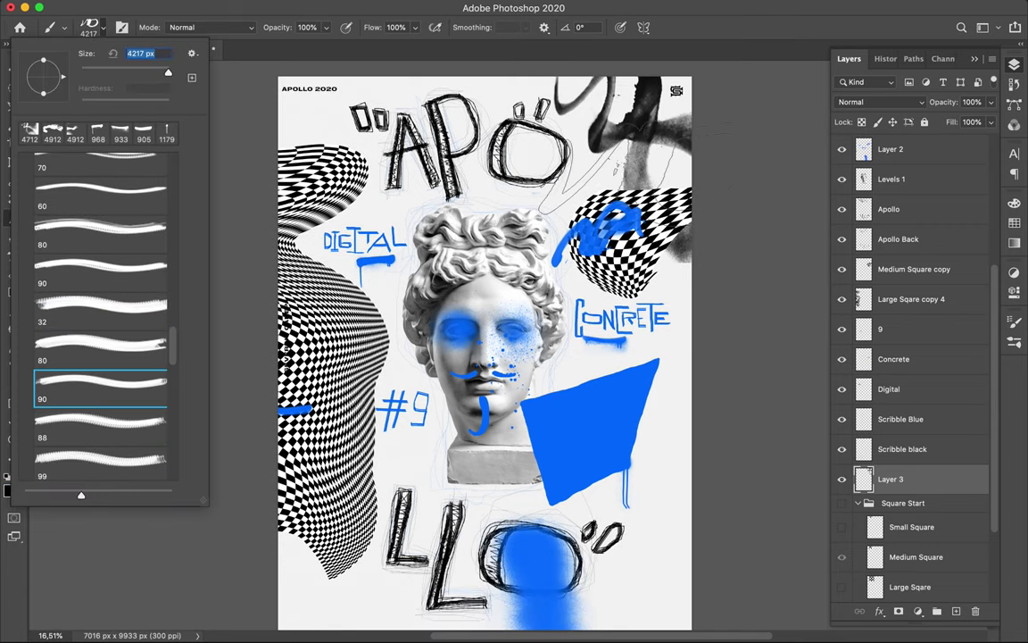
pyautogui.moveTo(717, 312); pyautogui.dragTo(607, 308)
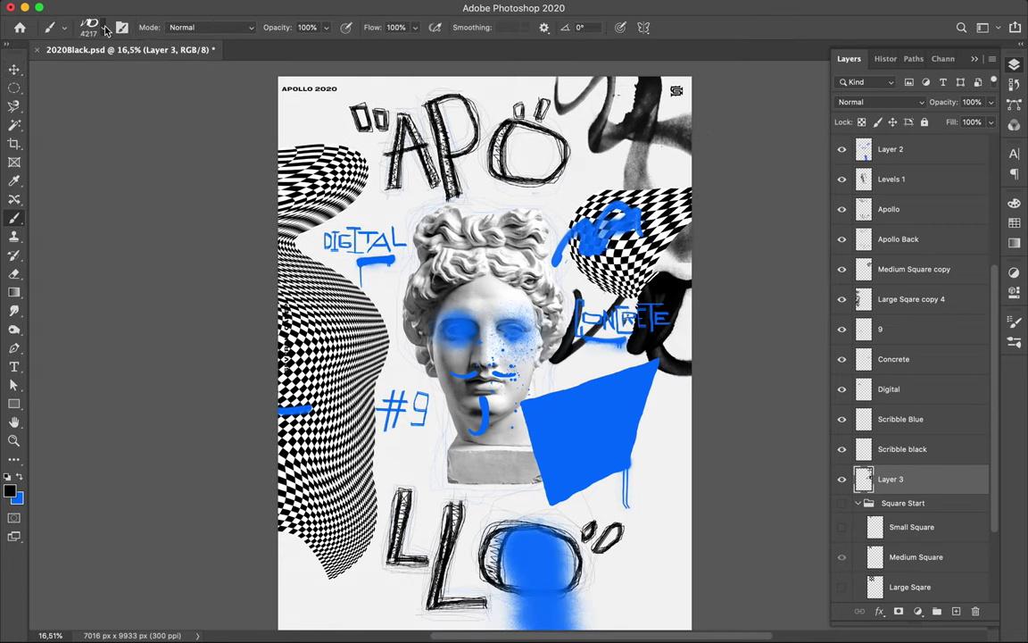
pyautogui.click(89, 27)
pyautogui.scroll(-5, 73, 406)
pyautogui.click(27, 344)
pyautogui.click(89, 406)
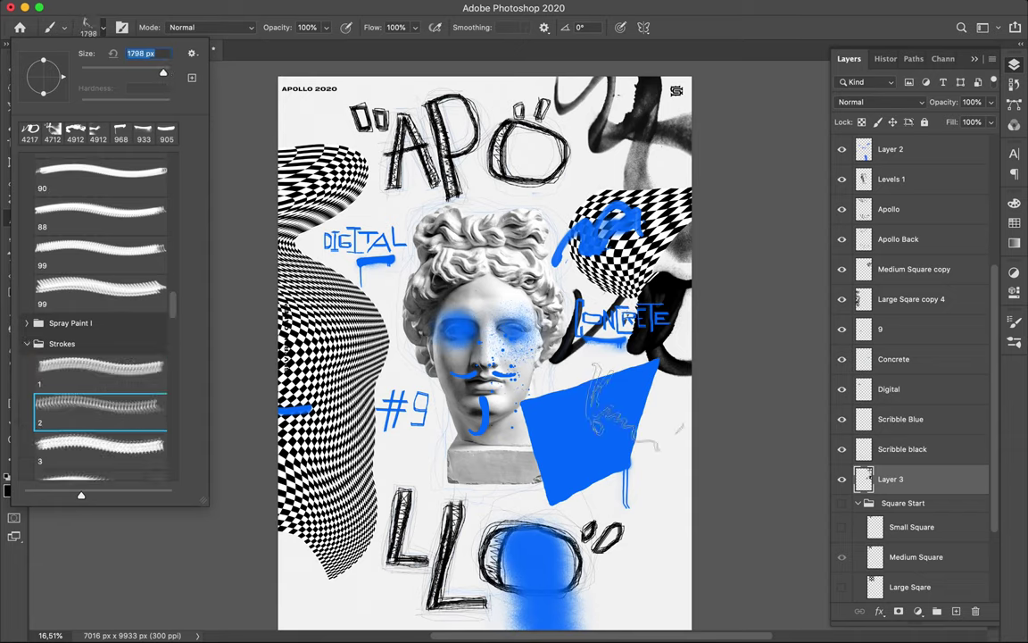
pyautogui.click(285, 308)
# Add Layer 4 just below Layer 2 and stamp a black mark on the left checkerboard.
pyautogui.hotkey('ctrl', 'shift', 'alt', 'n')
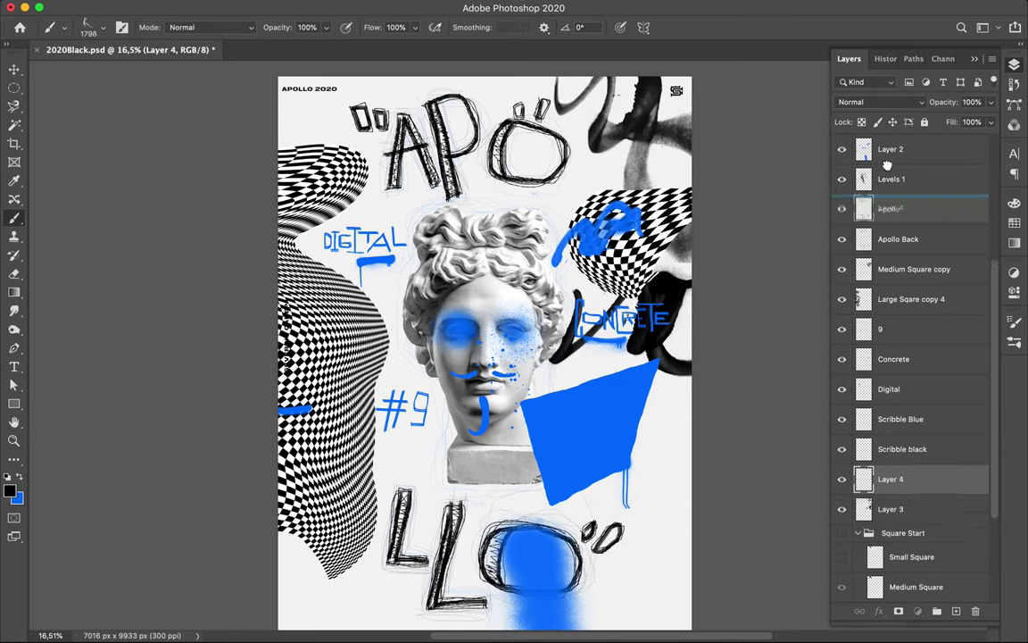
pyautogui.moveTo(892, 479); pyautogui.dragTo(893, 210)
pyautogui.click(89, 27)
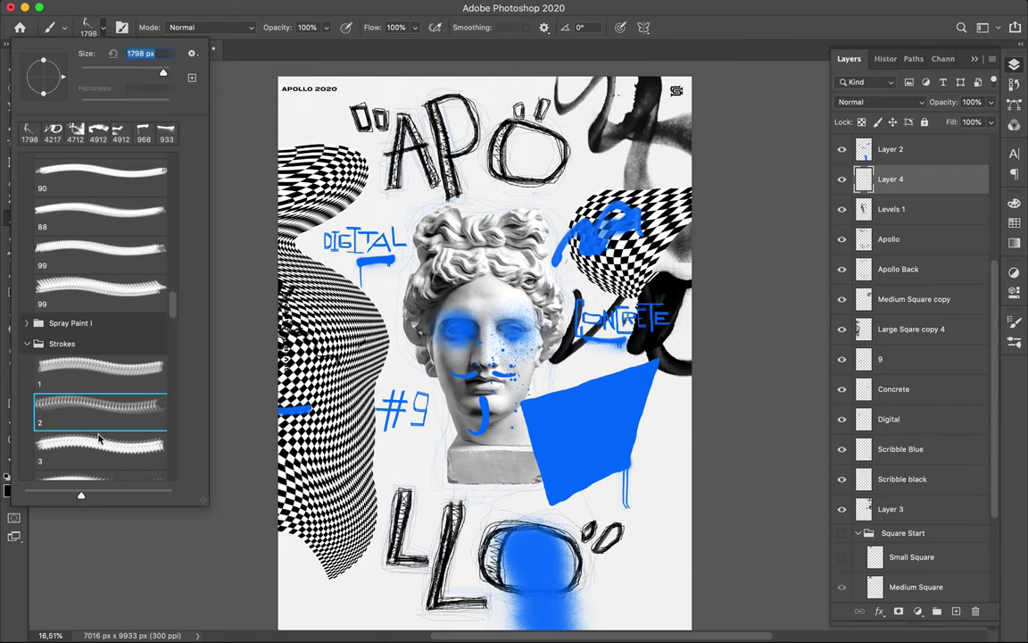
pyautogui.click(89, 406)
pyautogui.click(286, 268)
# Stamp a black C beside the bust's hair, then set stroke brush 8 at 888 px.
pyautogui.rightClick(90, 214)
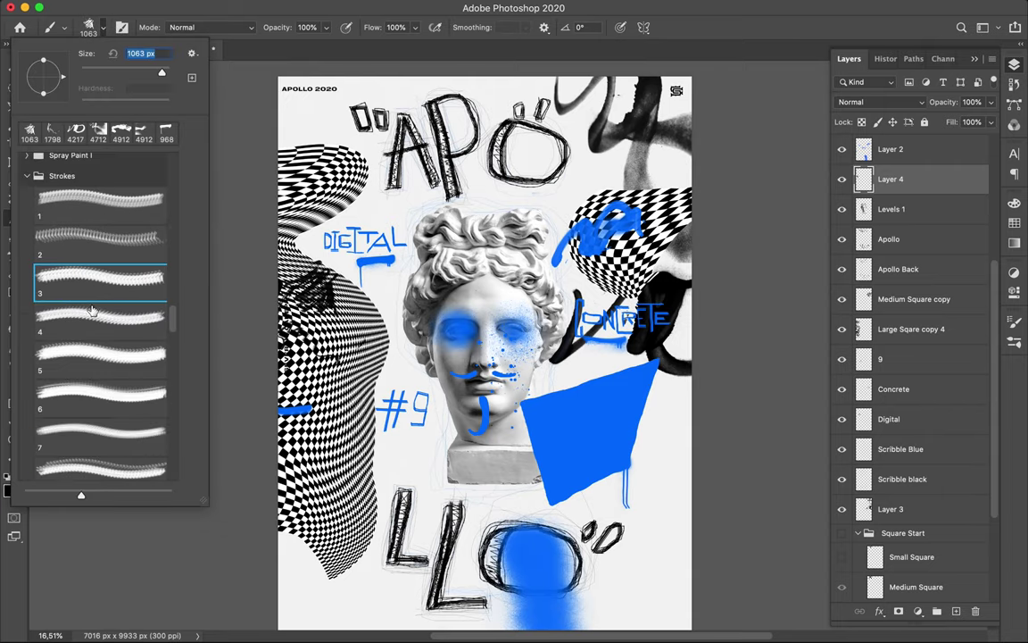
pyautogui.click(100, 436)
pyautogui.scroll(-6, 100, 313)
pyautogui.click(100, 350)
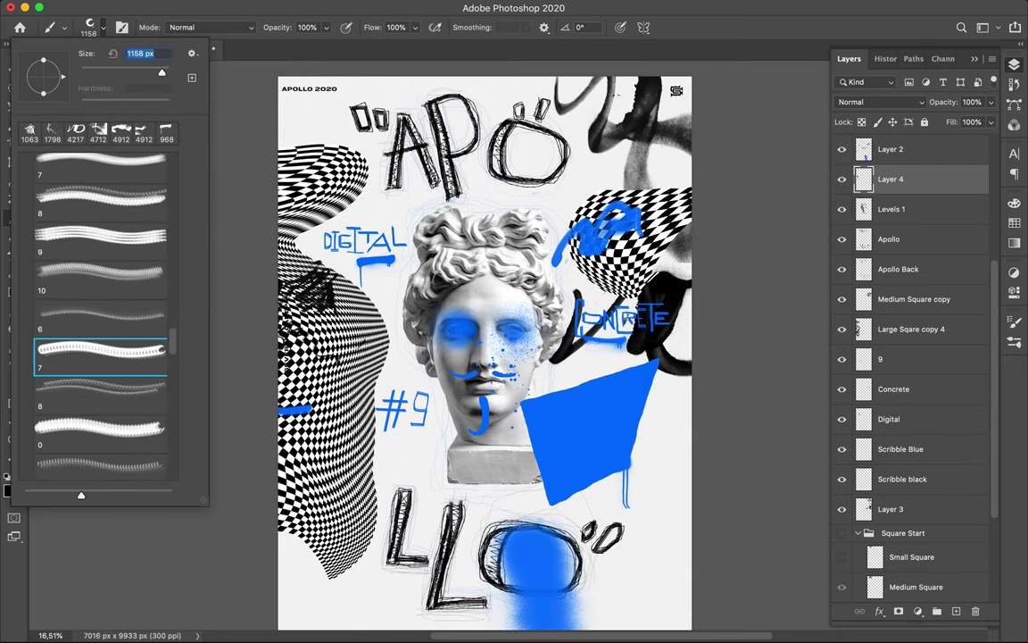
pyautogui.click(438, 233)
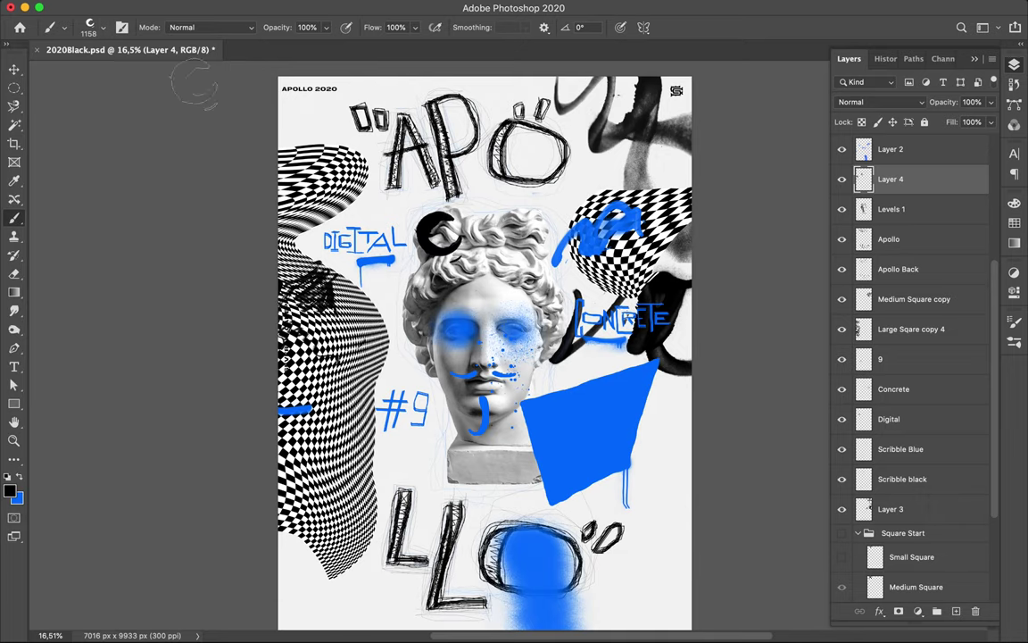
pyautogui.click(103, 28)
pyautogui.click(99, 389)
pyautogui.press('Return')
# Choose a brush from the 6_formless_grunge_stripes set and check the current paint colour.
pyautogui.click(103, 29)
pyautogui.scroll(-5, 98, 313)
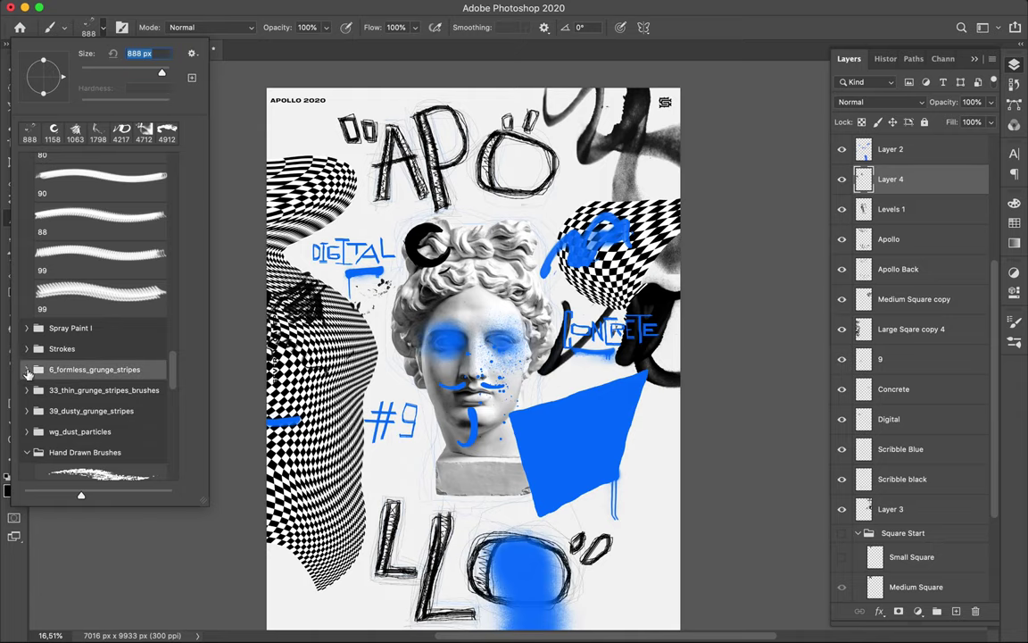
pyautogui.click(28, 373)
pyautogui.doubleClick(99, 397)
pyautogui.scroll(-10, 331, 308)
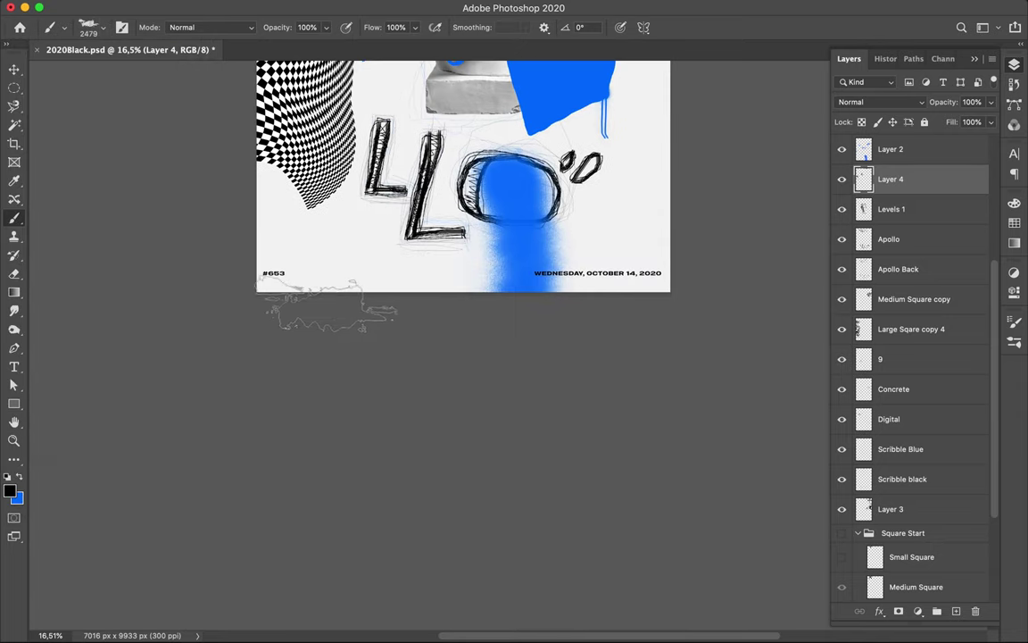
pyautogui.click(103, 29)
pyautogui.click(98, 420)
pyautogui.scroll(5, 611, 293)
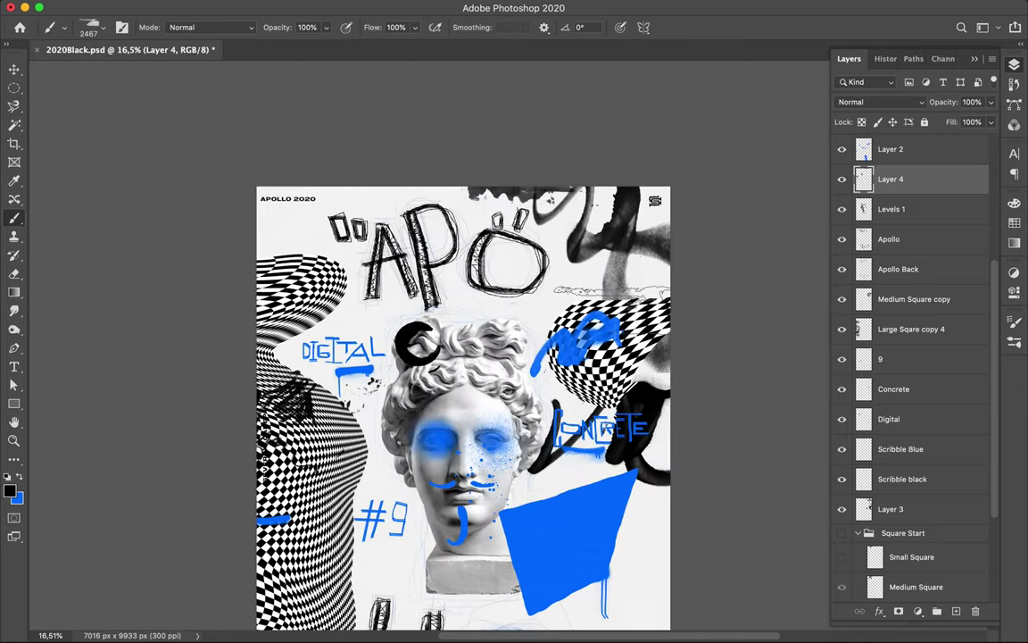
pyautogui.scroll(-3, 268, 178)
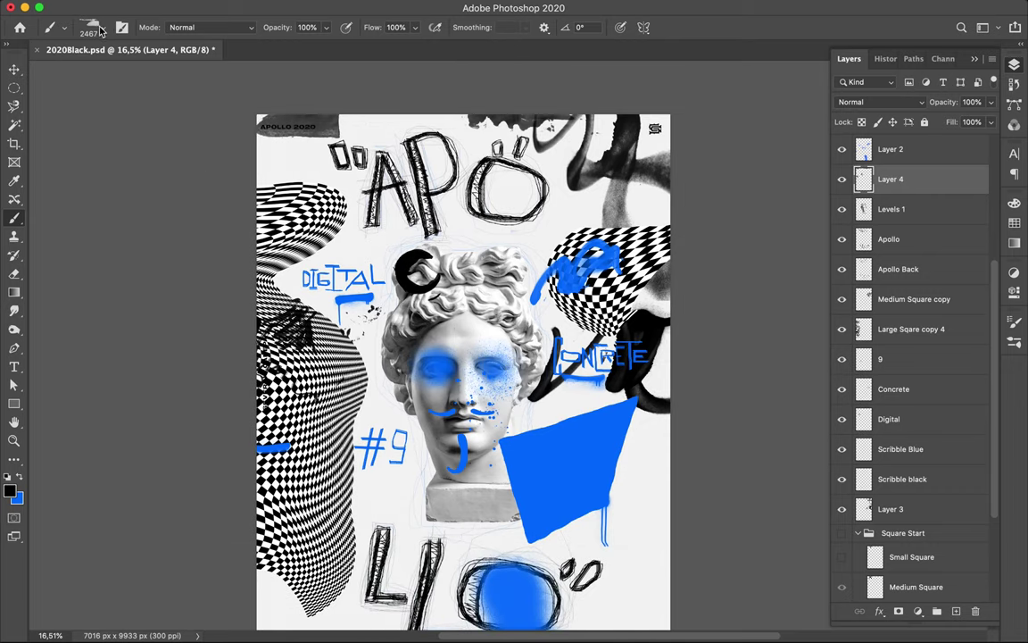
pyautogui.click(101, 30)
pyautogui.click(90, 308)
pyautogui.click(10, 490)
pyautogui.press('Escape')
# Choose the Formless_grunge_stripe_04 brush and set its angle to -90°.
pyautogui.click(101, 29)
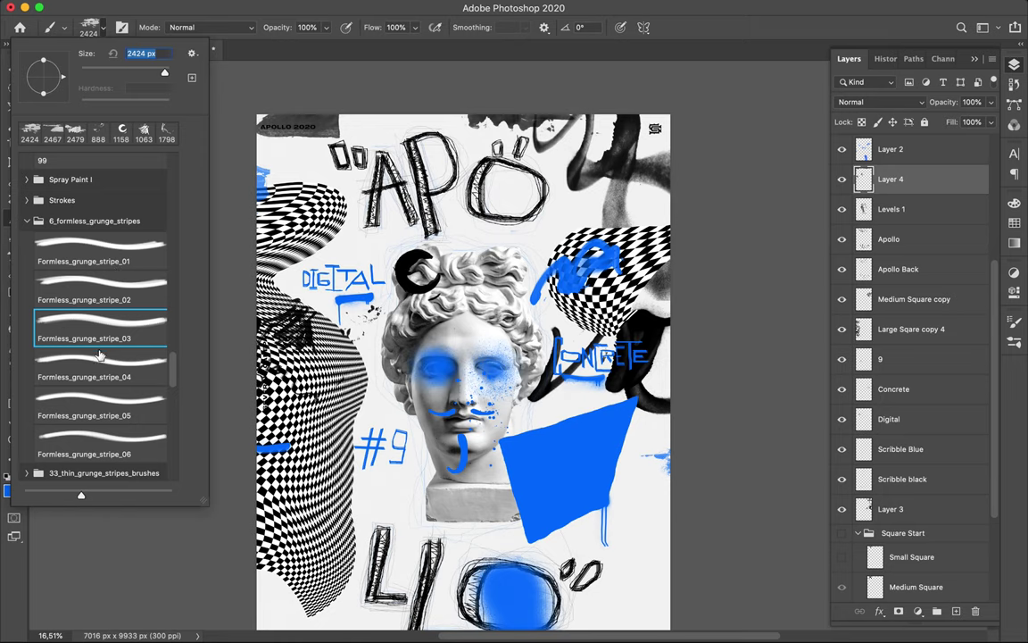
pyautogui.click(101, 356)
pyautogui.scroll(-2, 401, 401)
pyautogui.press('Escape')
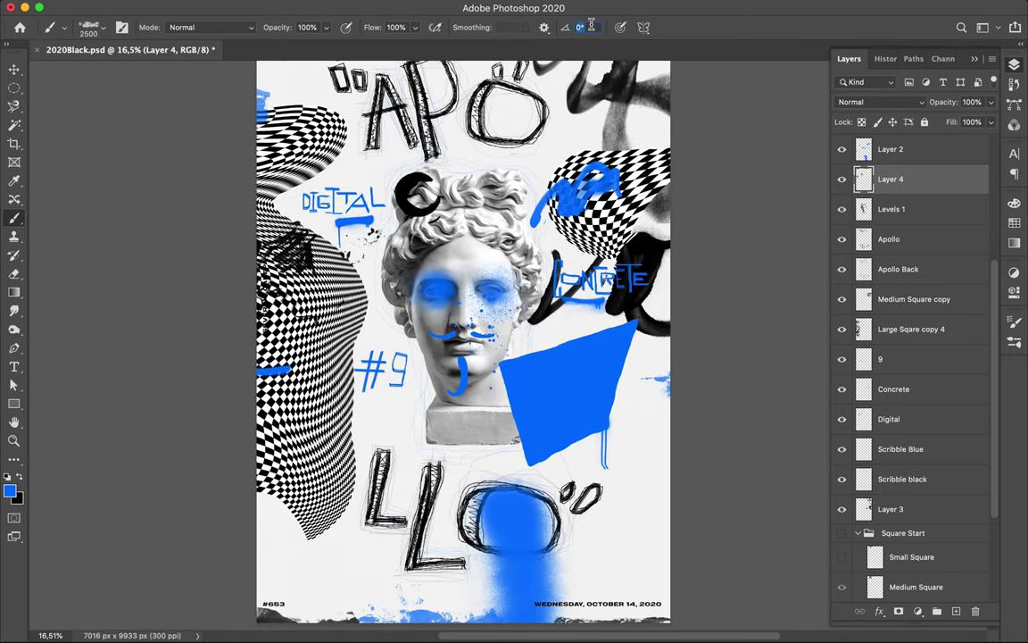
pyautogui.write('-90')
pyautogui.press('Return')
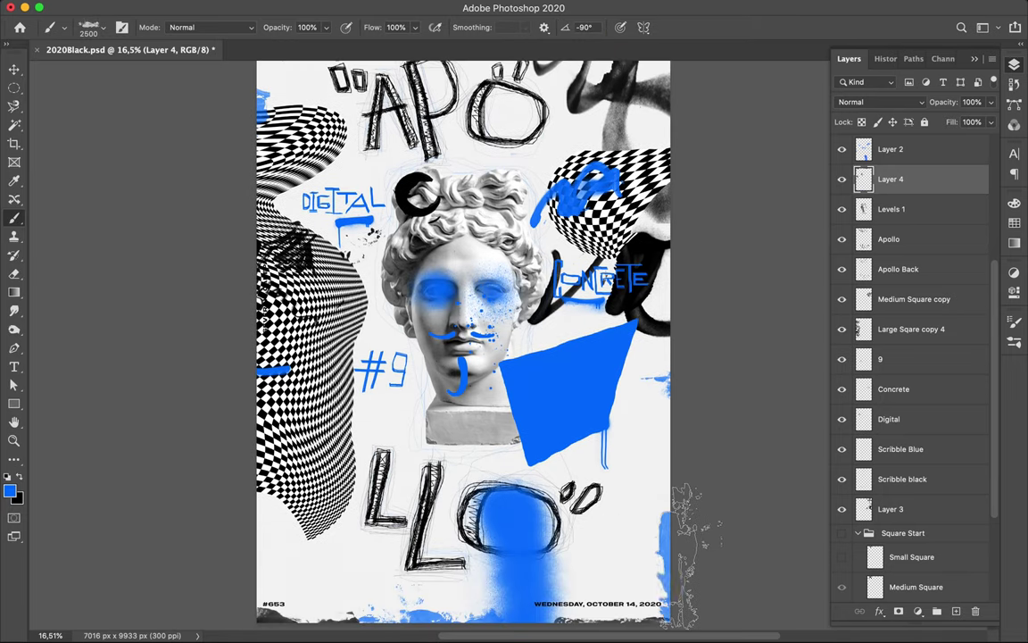
# Switch to Formless_grunge_stripe_06 at a 90° angle and make Layer 3 active.
pyautogui.click(100, 29)
pyautogui.click(101, 356)
pyautogui.click(590, 27)
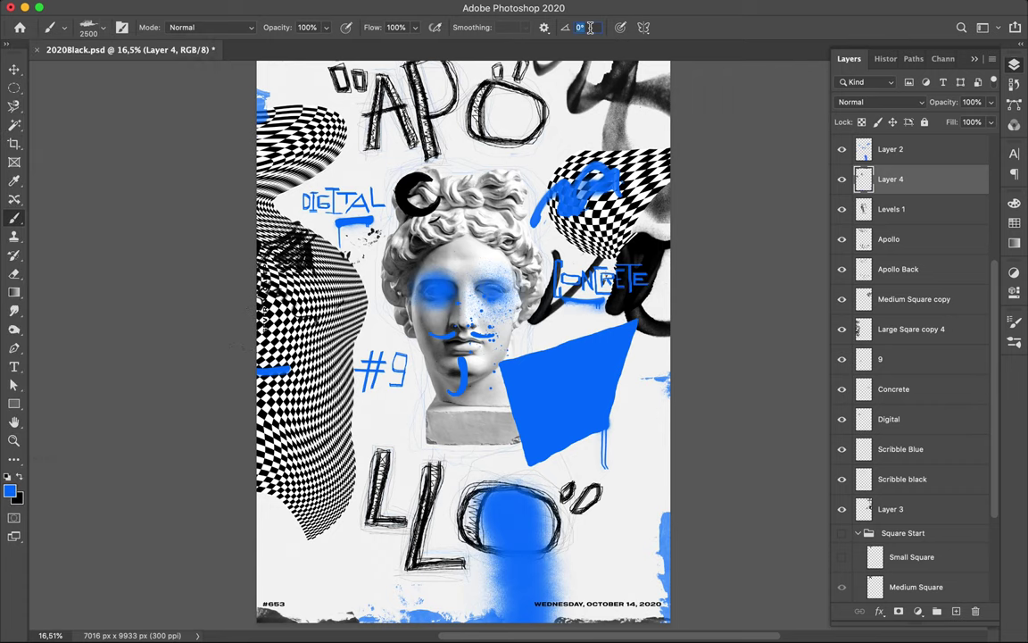
pyautogui.write('90')
pyautogui.press('Return')
pyautogui.press('Return')
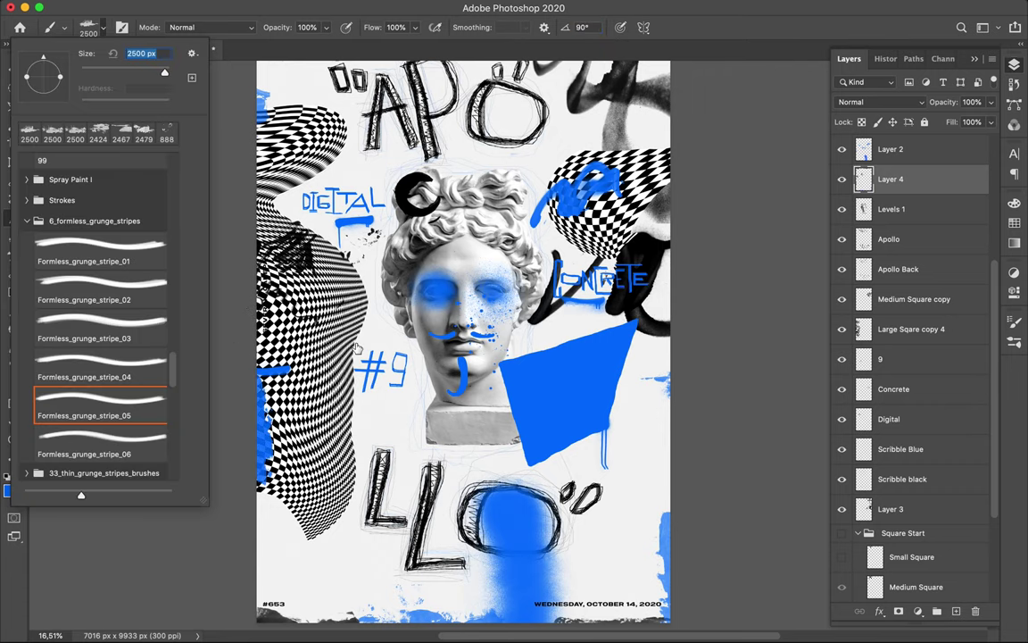
pyautogui.click(101, 438)
pyautogui.click(582, 28)
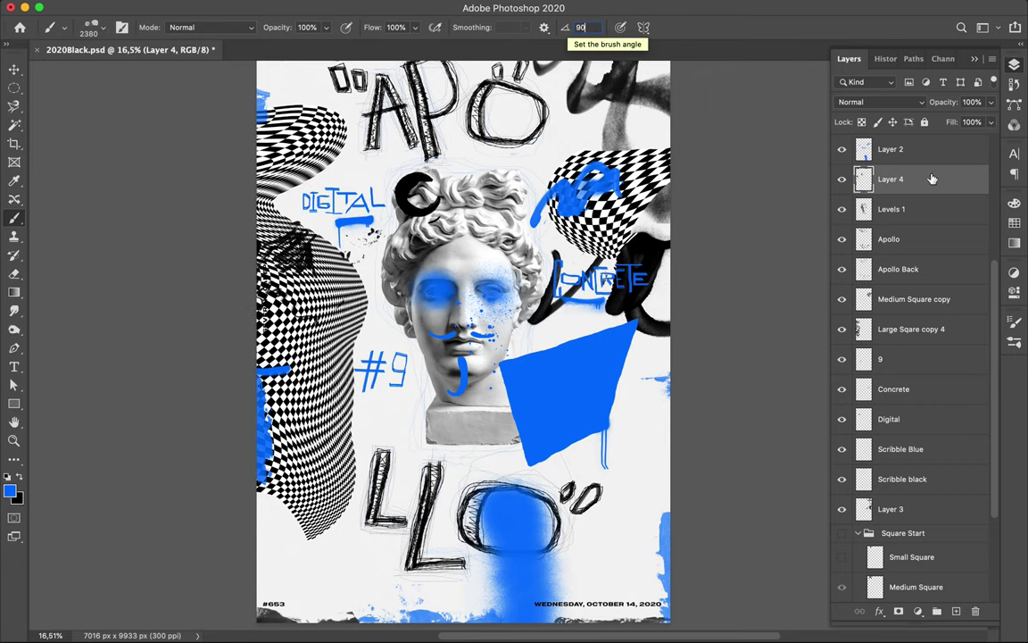
pyautogui.click(919, 510)
# Pick a WG Dust Particles brush from the brush sets and make Layer 4 active.
pyautogui.click(93, 28)
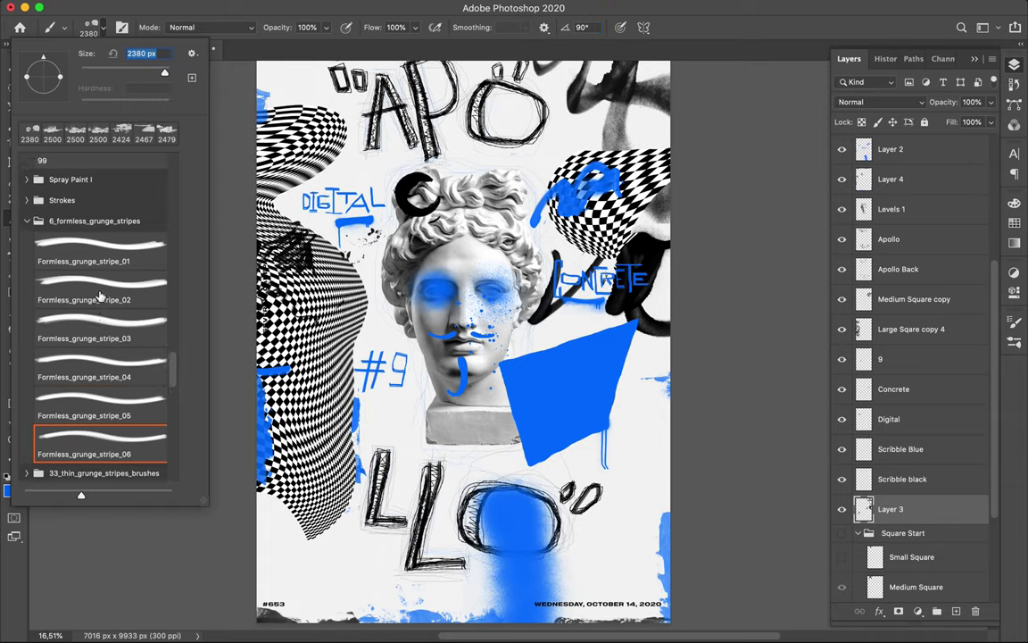
pyautogui.scroll(-3, 100, 296)
pyautogui.click(89, 370)
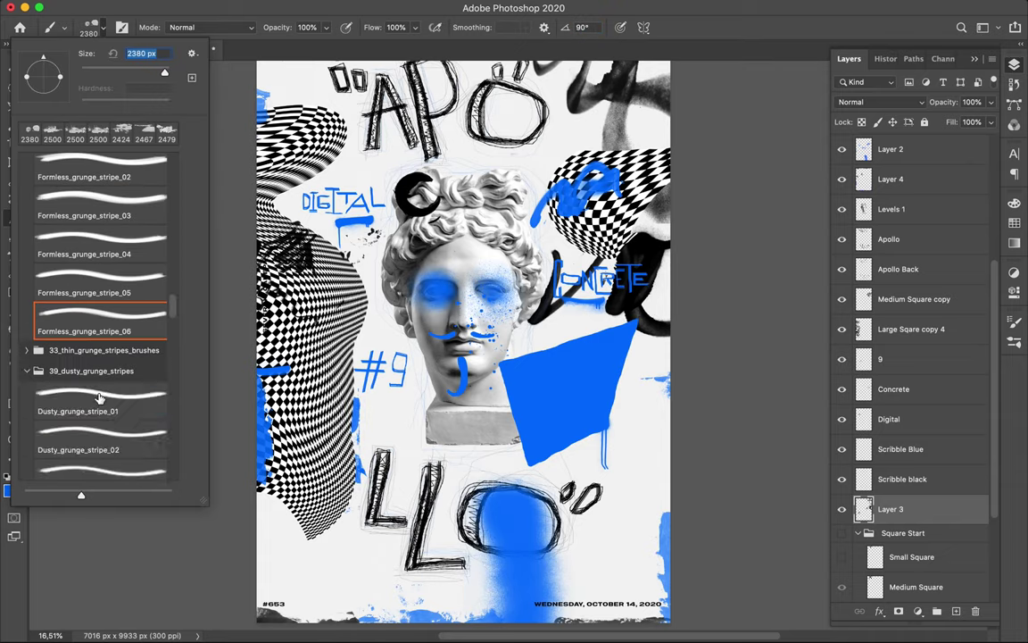
pyautogui.click(101, 397)
pyautogui.scroll(3, 94, 357)
pyautogui.click(27, 370)
pyautogui.click(27, 391)
pyautogui.scroll(-3, 94, 402)
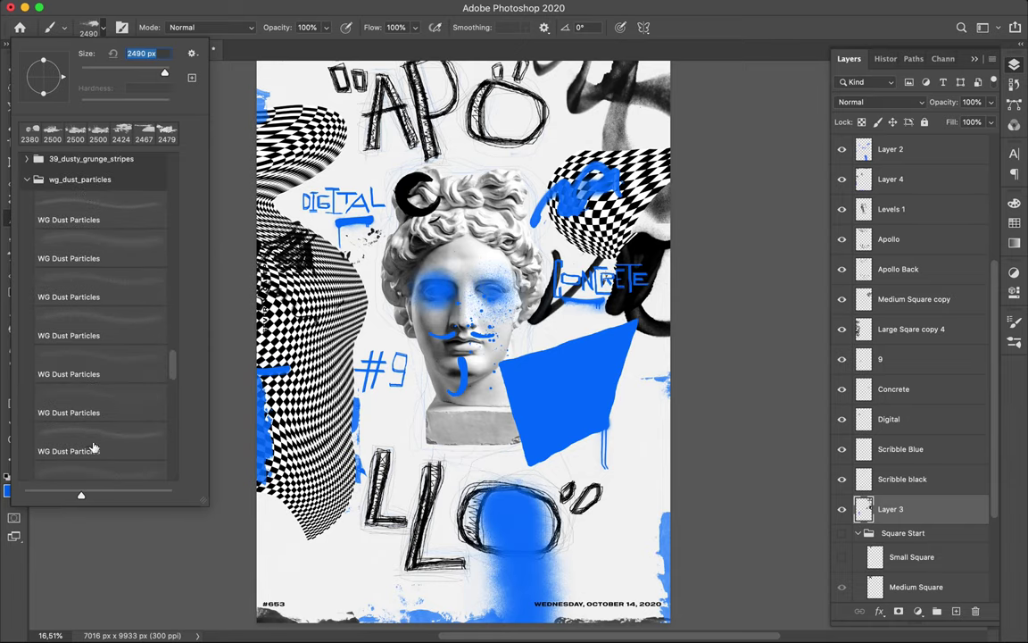
pyautogui.click(98, 361)
pyautogui.press('Return')
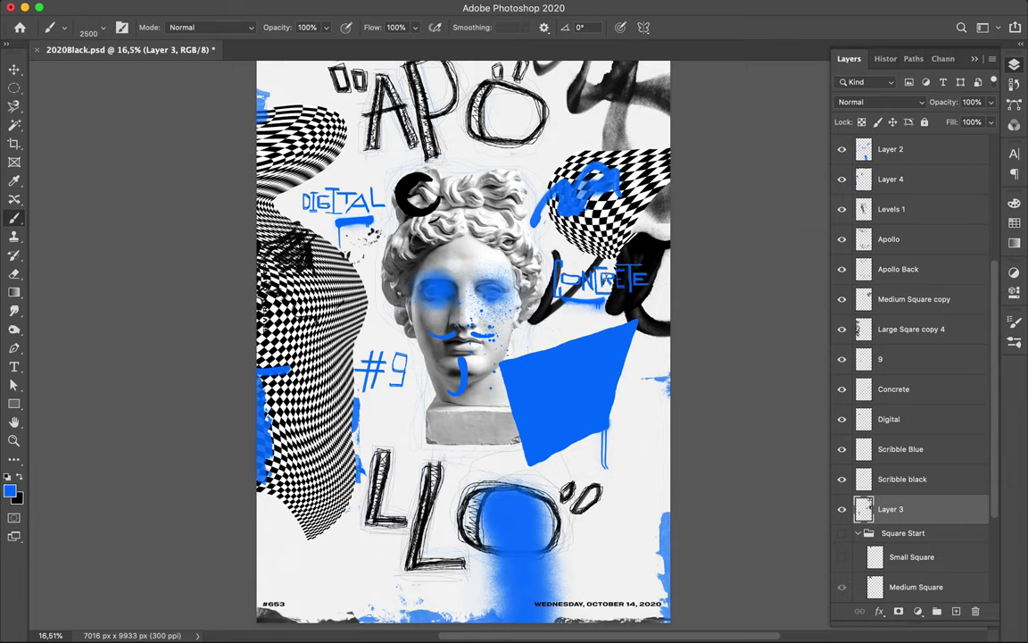
pyautogui.click(890, 178)
# Create Layer 5 above Layer 4 and size the Hard Round brush to 19 px.
pyautogui.press('v')
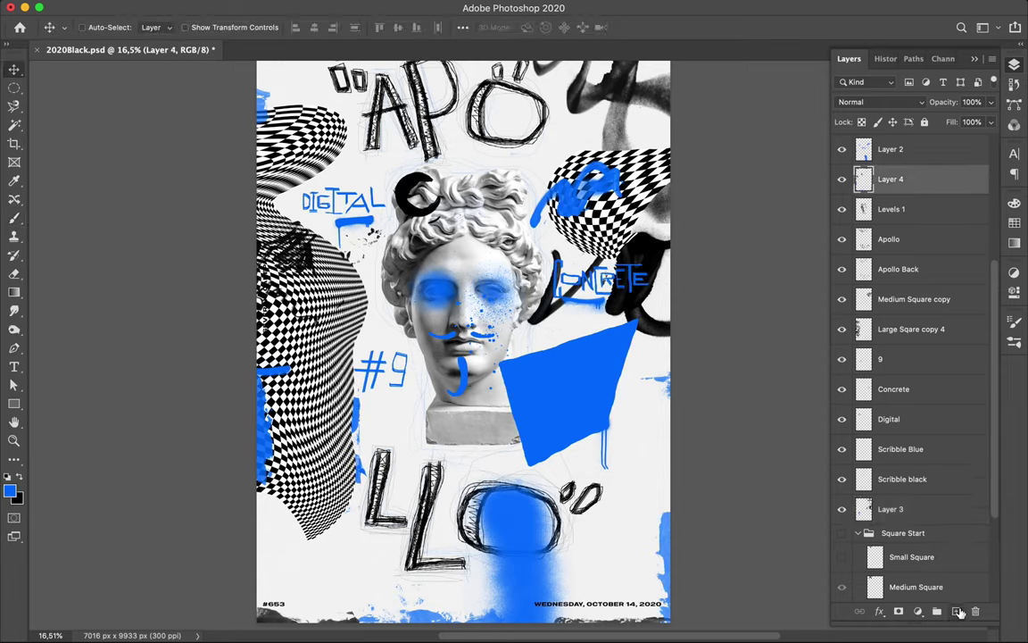
pyautogui.click(958, 612)
pyautogui.press('b')
pyautogui.click(89, 27)
pyautogui.click(100, 230)
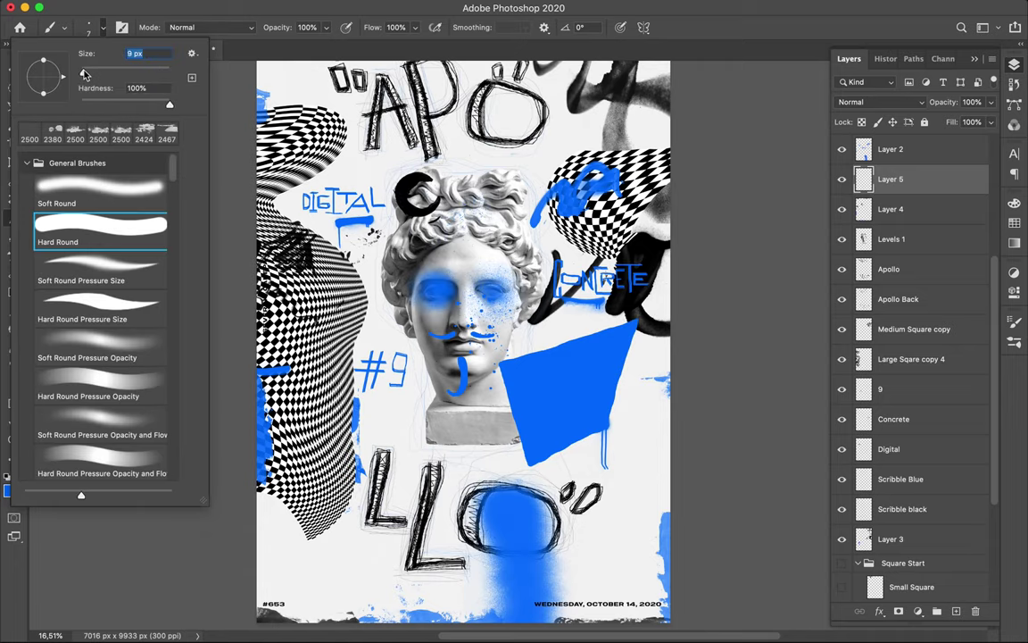
pyautogui.press('Return')
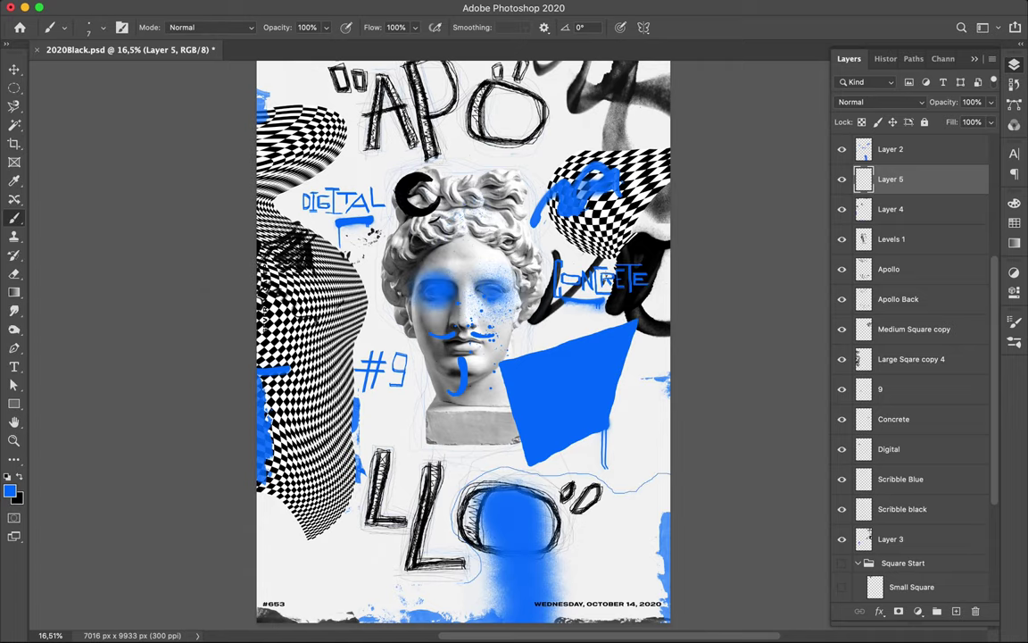
pyautogui.scroll(3, 372, 429)
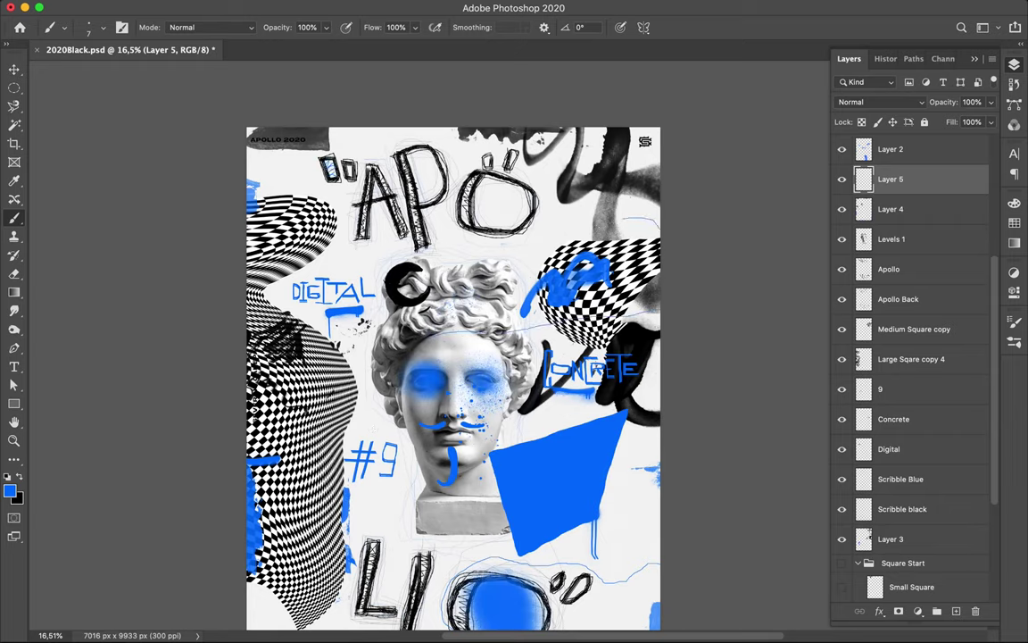
pyautogui.scroll(-2, 453, 375)
pyautogui.click(65, 27)
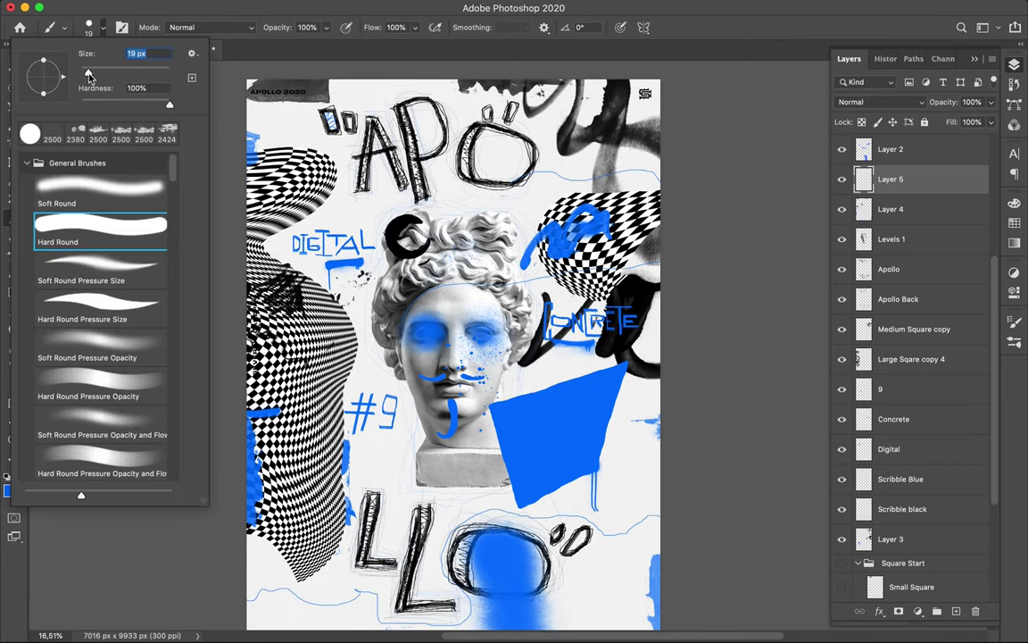
pyautogui.click(365, 313)
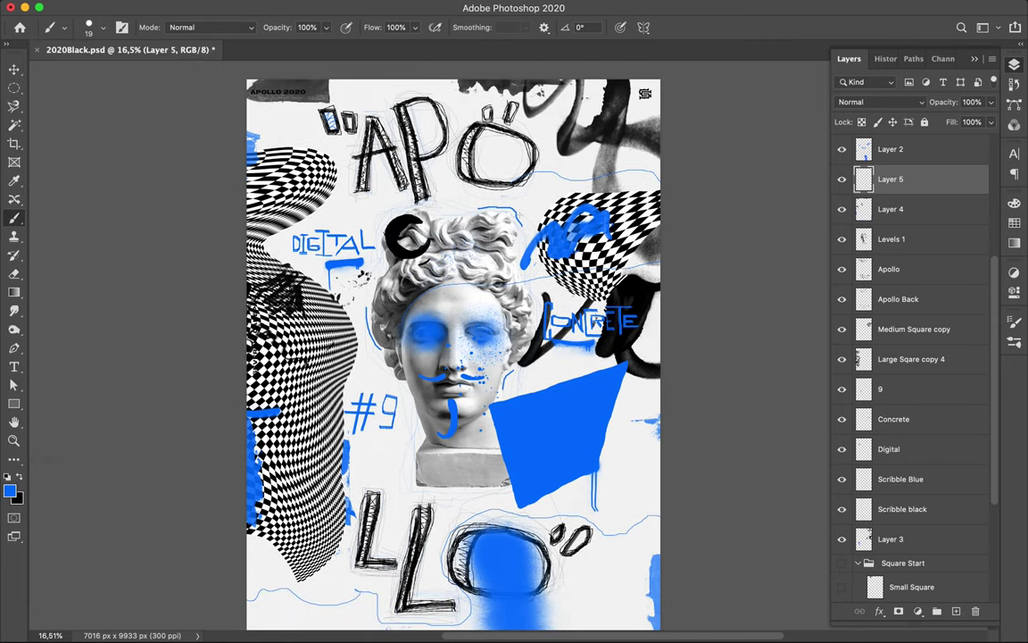
# Zoom in on the statue's hair and set the Hard Round brush to 33 px for the cube and dots.
pyautogui.scroll(3, 503, 401)
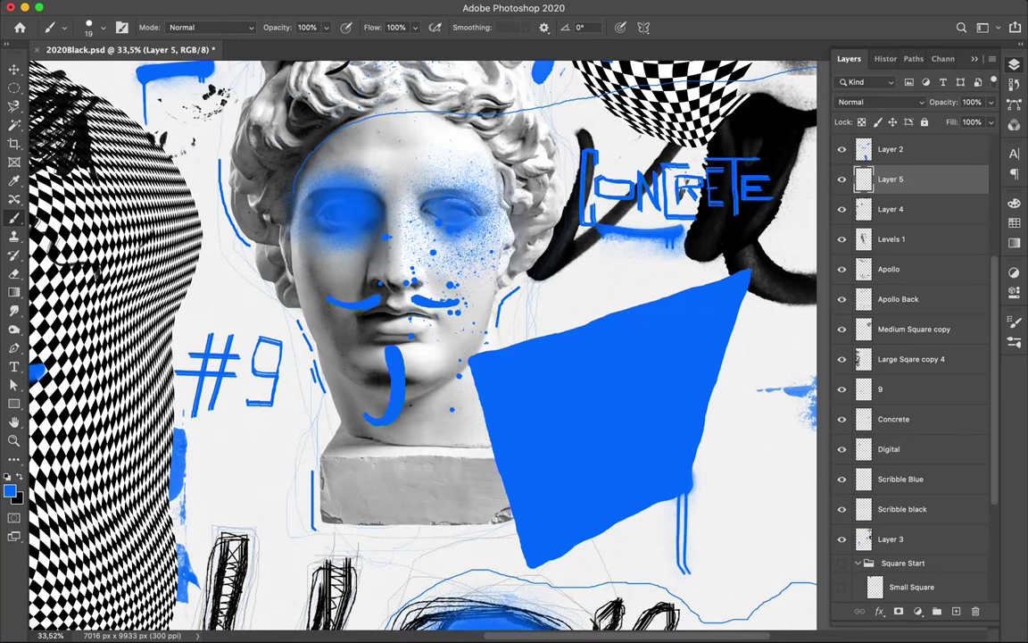
pyautogui.hscroll(-4, 419, 348)
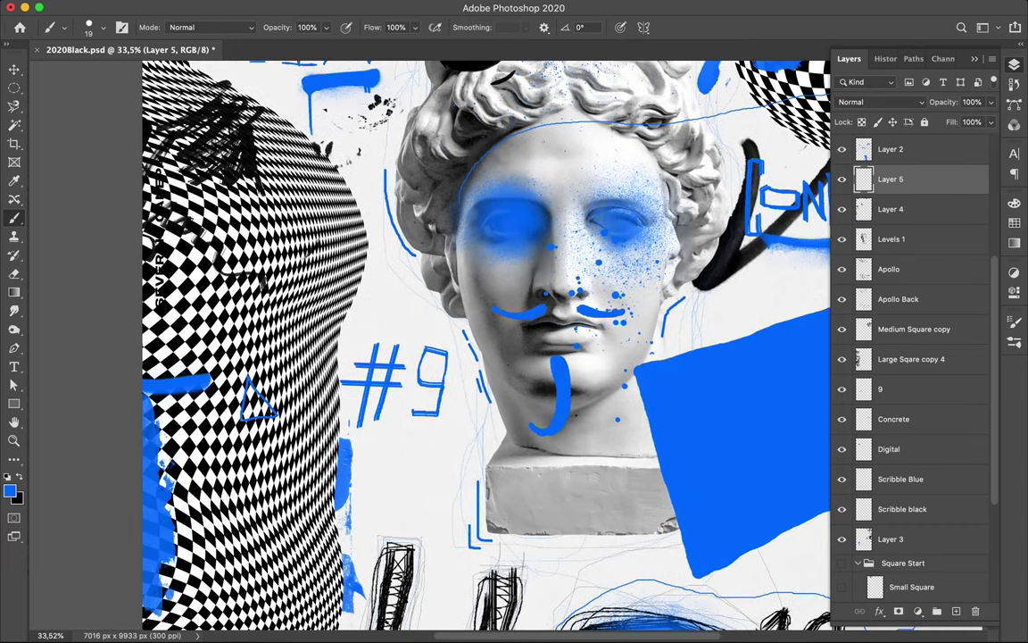
pyautogui.hscroll(5, 428, 348)
pyautogui.scroll(3, 428, 348)
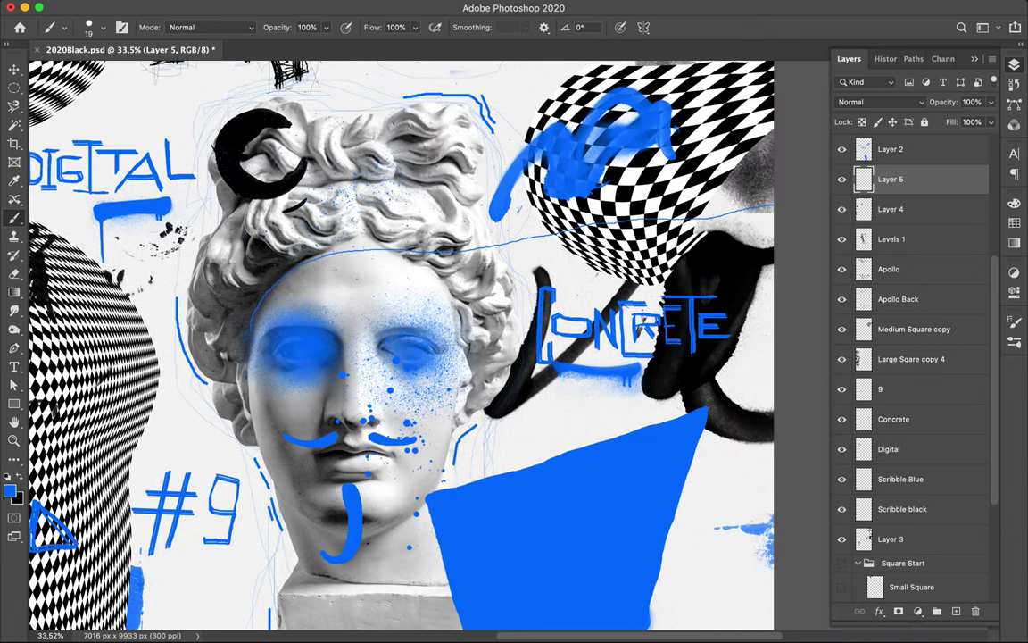
pyautogui.scroll(3, 428, 348)
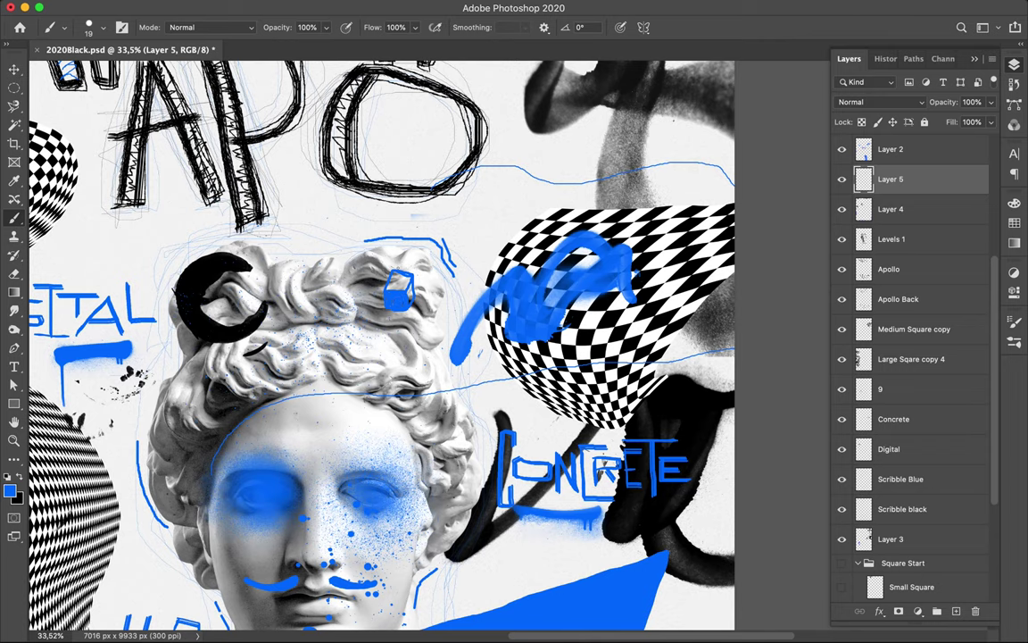
pyautogui.scroll(3, 465, 310)
pyautogui.scroll(3, 465, 310)
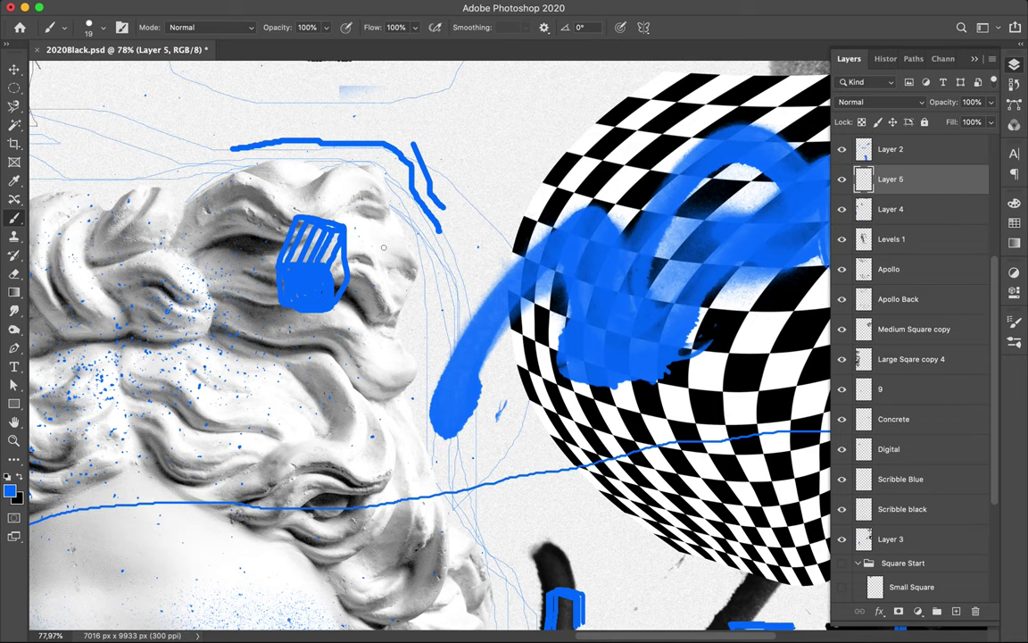
pyautogui.scroll(-3, 383, 247)
pyautogui.scroll(-3, 547, 236)
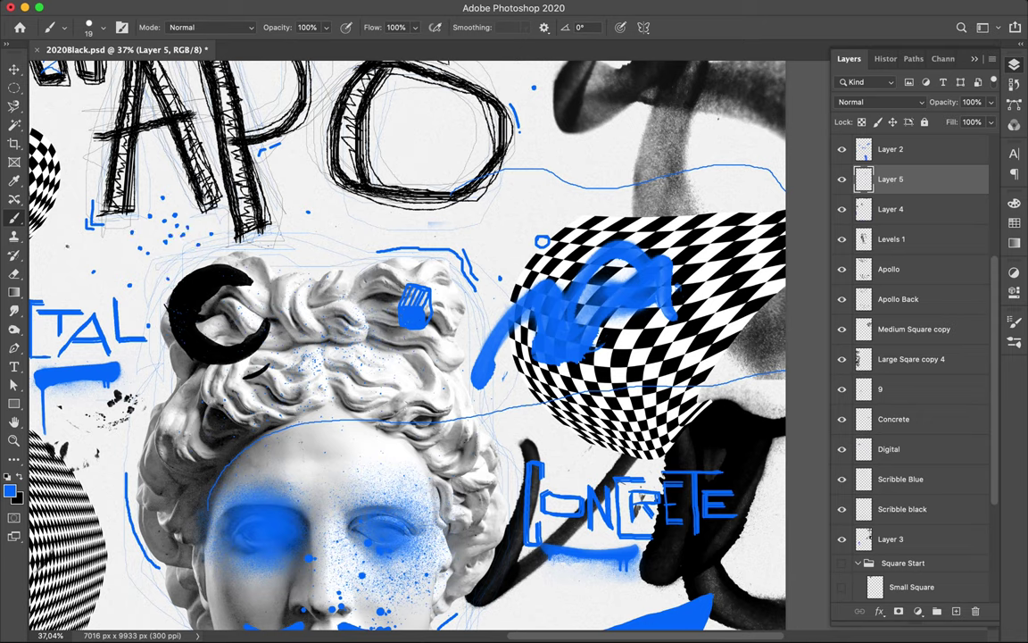
pyautogui.click(102, 29)
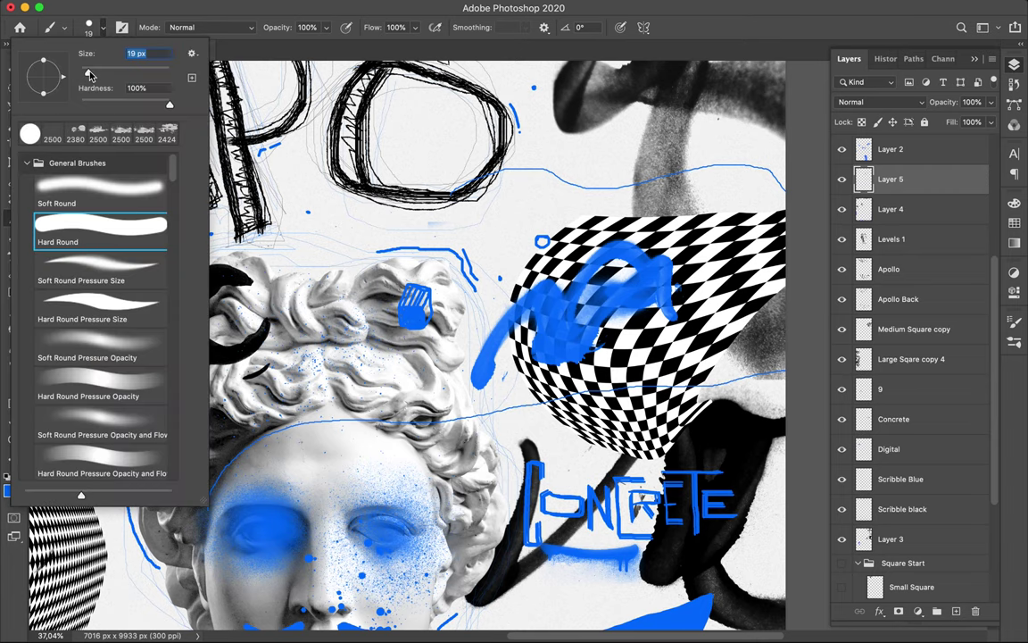
pyautogui.press('Return')
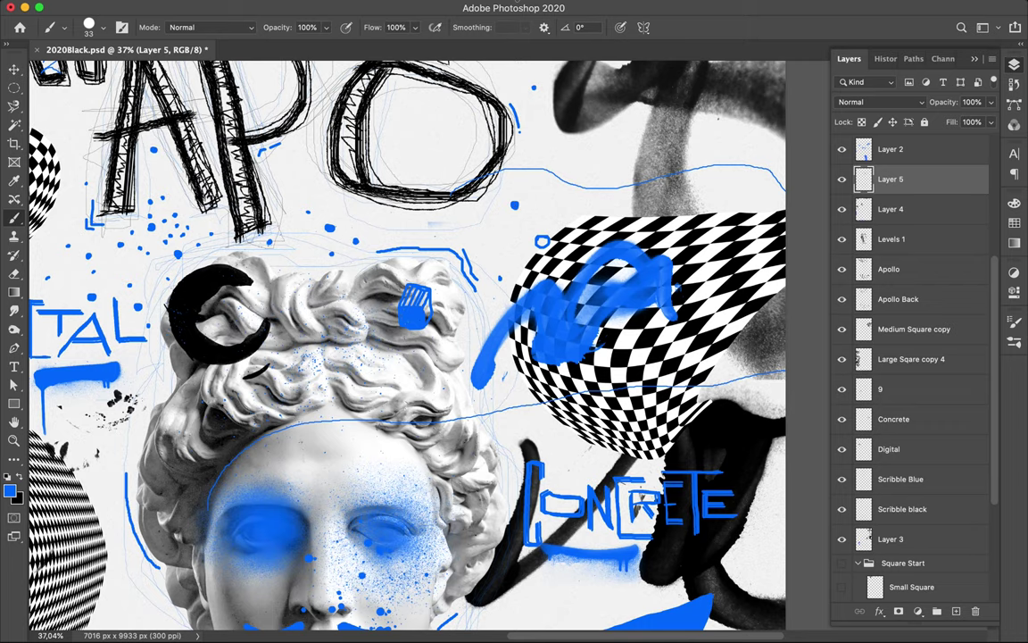
pyautogui.press('v')
pyautogui.scroll(-3, 401, 327)
# Browse the grunge stripe brush sets, trying dusty and formless grunge stripe brushes.
pyautogui.scroll(-5, 402, 327)
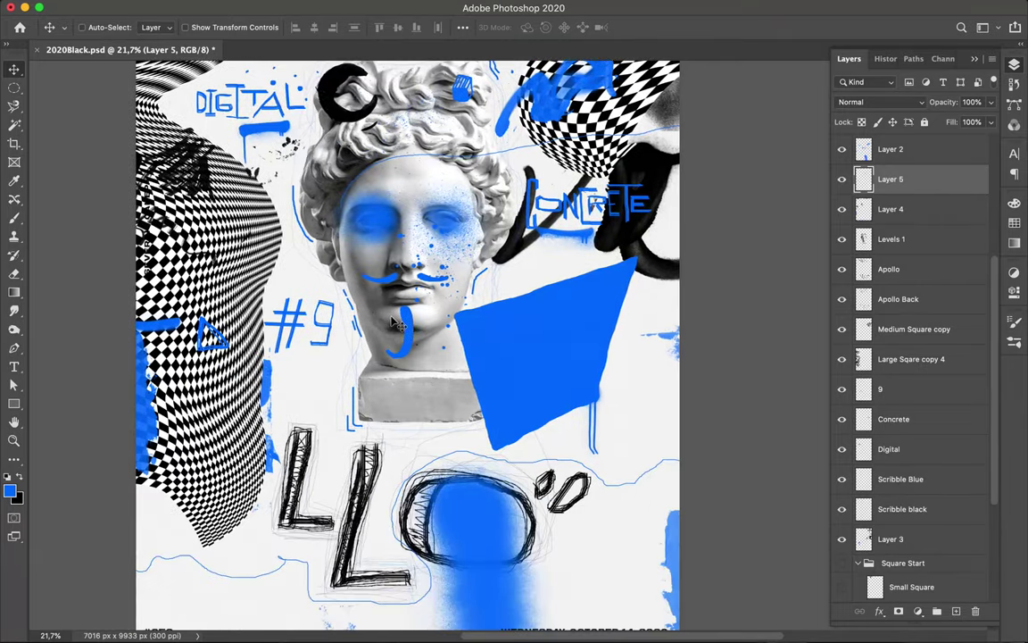
pyautogui.press('b')
pyautogui.click(88, 26)
pyautogui.click(26, 162)
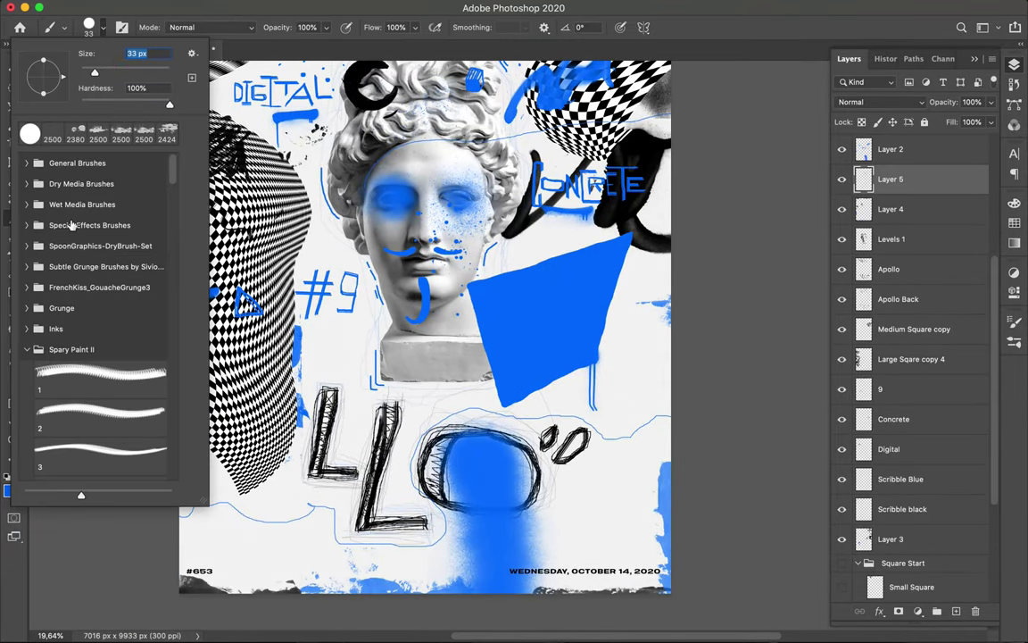
pyautogui.click(27, 349)
pyautogui.click(27, 411)
pyautogui.scroll(-3, 89, 357)
pyautogui.click(27, 335)
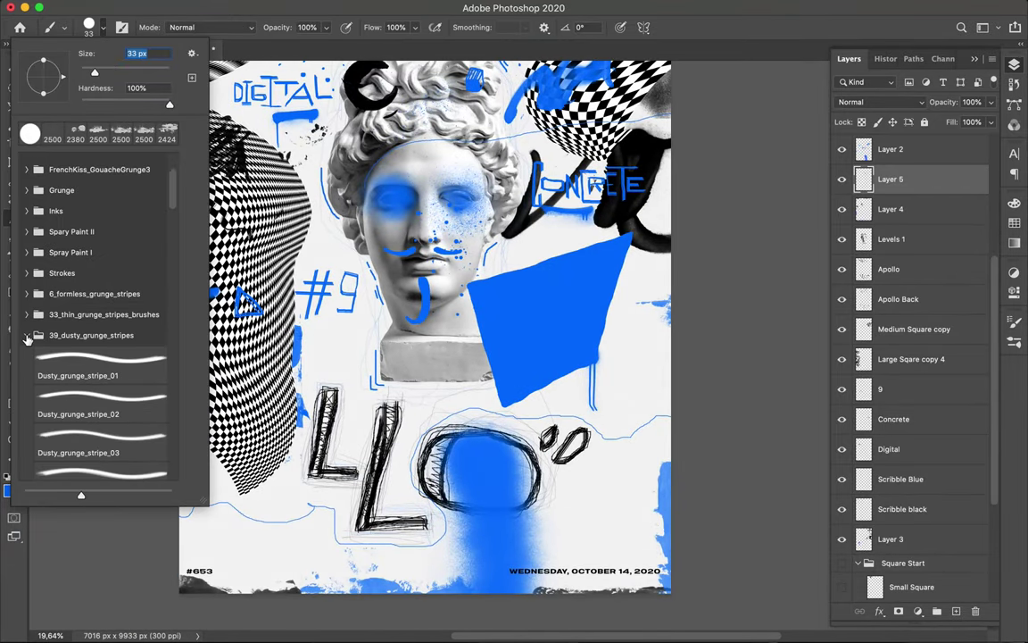
pyautogui.click(100, 361)
pyautogui.press(',')
pyautogui.press(',')
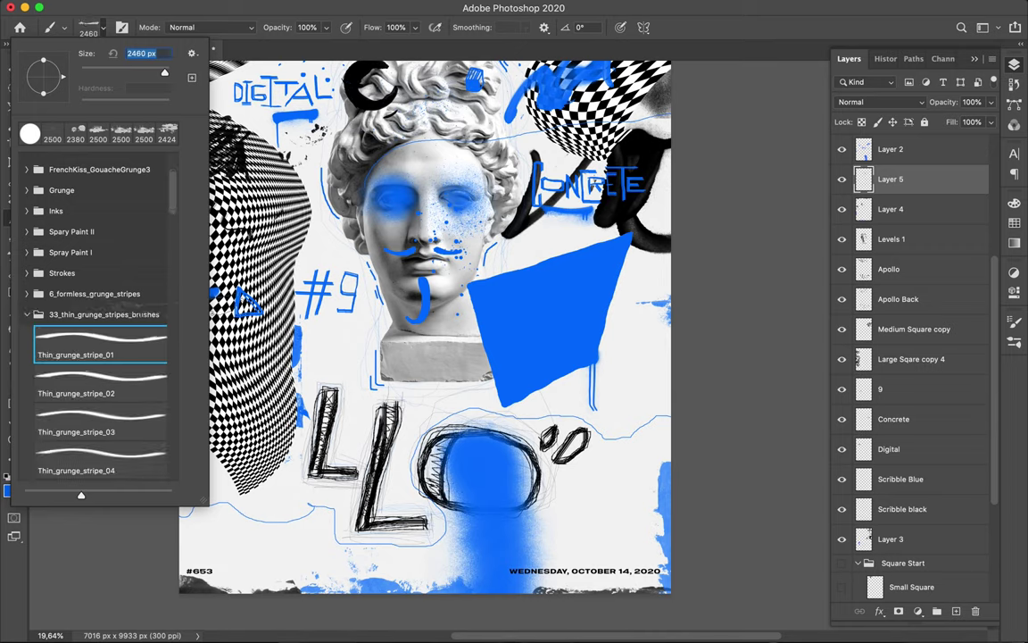
pyautogui.press(',')
pyautogui.click(100, 321)
# Choose the large 3160 px Grunge brush from the Grunge folder.
pyautogui.scroll(2, 89, 263)
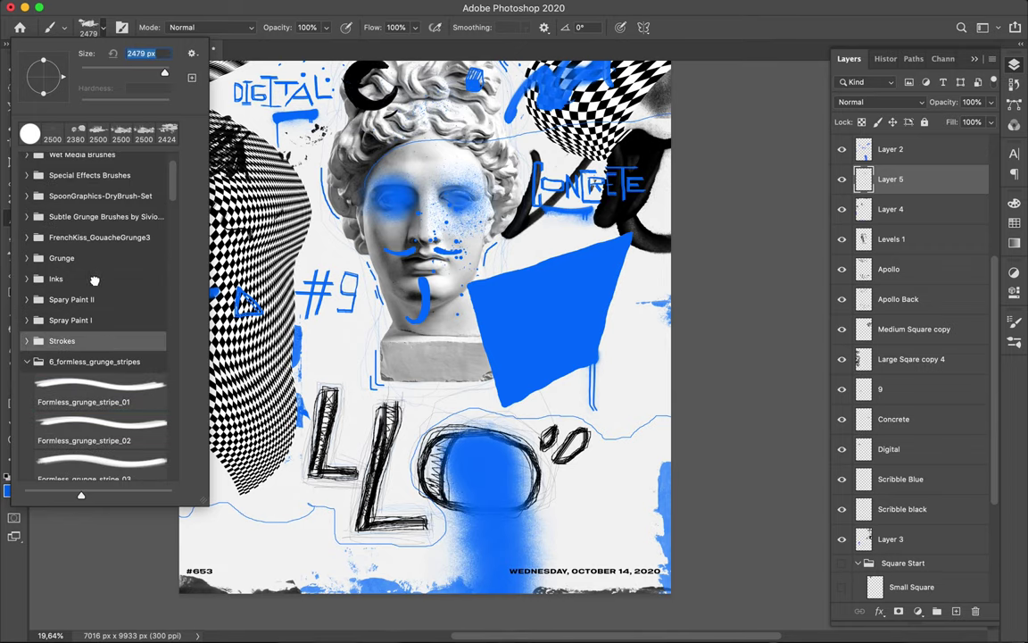
pyautogui.click(62, 258)
pyautogui.click(98, 276)
pyautogui.scroll(-2, 89, 313)
pyautogui.click(100, 403)
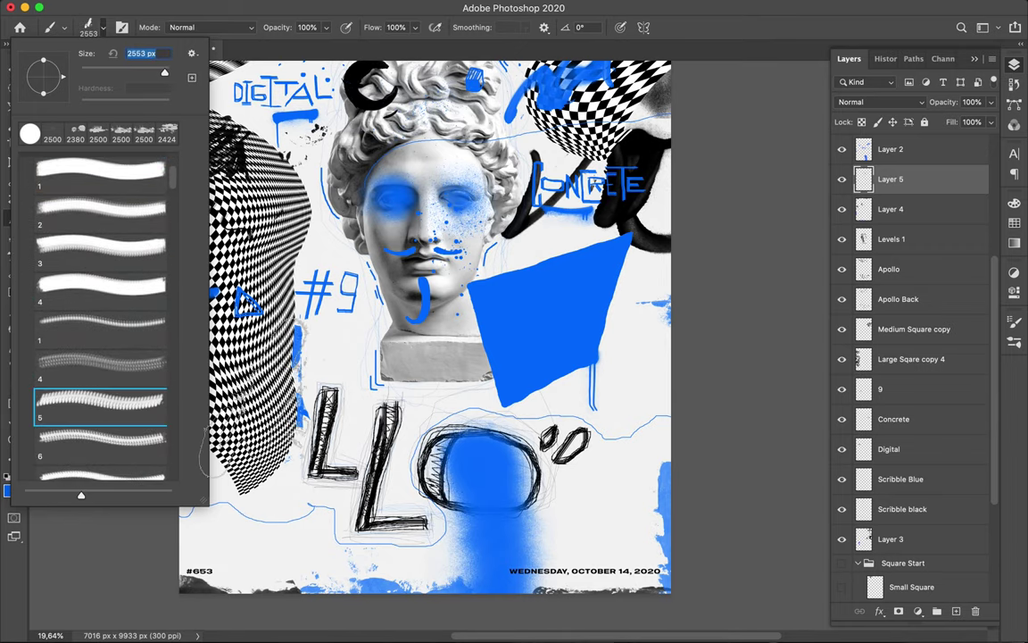
pyautogui.press('Return')
pyautogui.scroll(3, 276, 313)
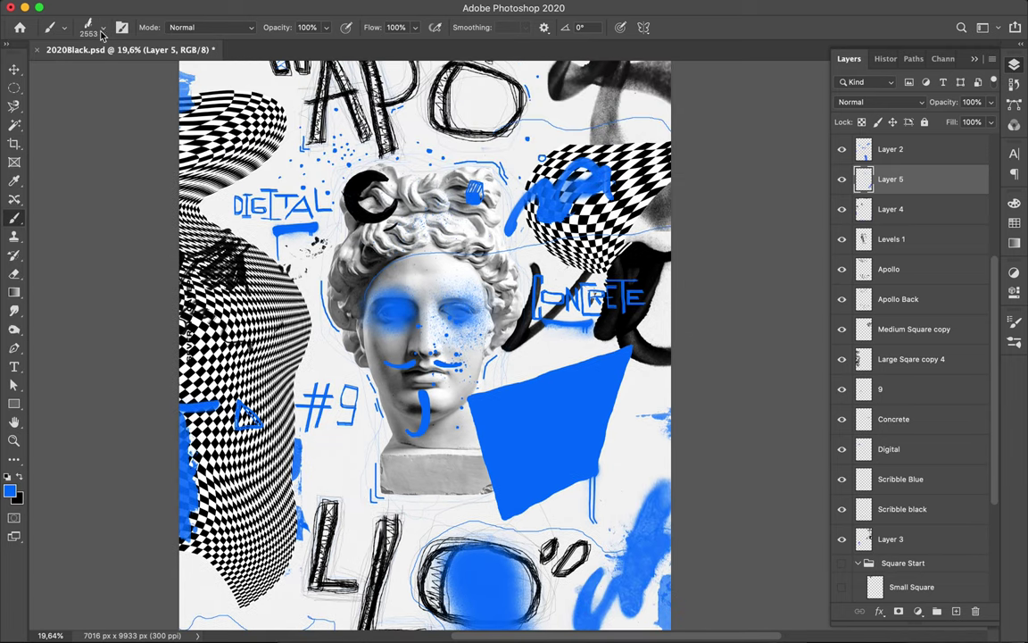
pyautogui.click(101, 36)
pyautogui.click(108, 357)
pyautogui.scroll(-3, 268, 312)
# Add Layer 6 below Medium Square copy and paint a 284 px black patch on the sphere's left edge.
pyautogui.press('Return')
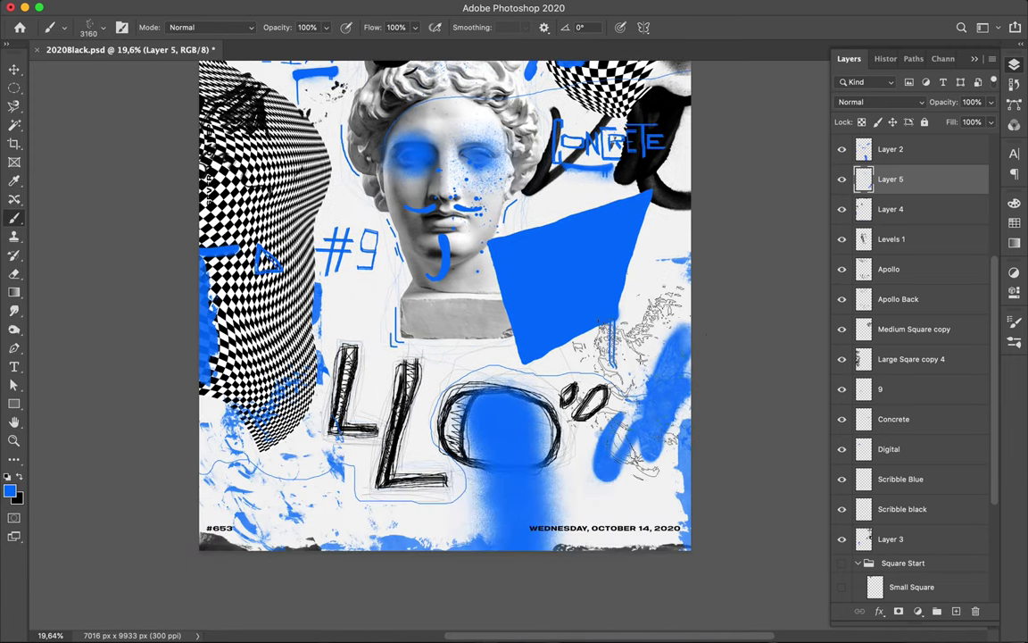
pyautogui.scroll(-1, 910, 402)
pyautogui.scroll(-4, 910, 446)
pyautogui.click(903, 527)
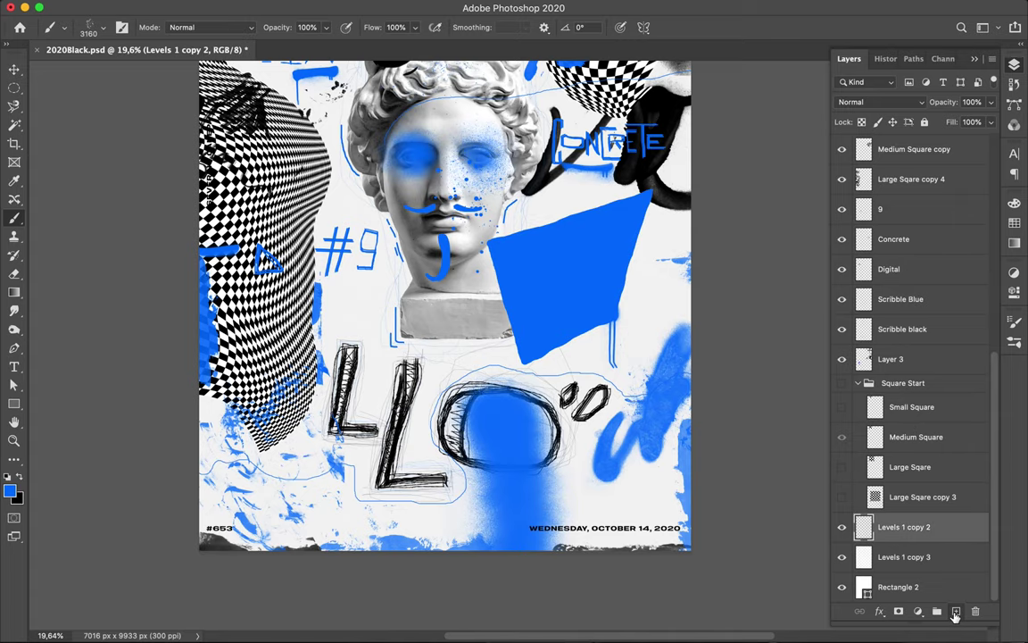
pyautogui.click(955, 611)
pyautogui.click(89, 27)
pyautogui.scroll(5, 98, 313)
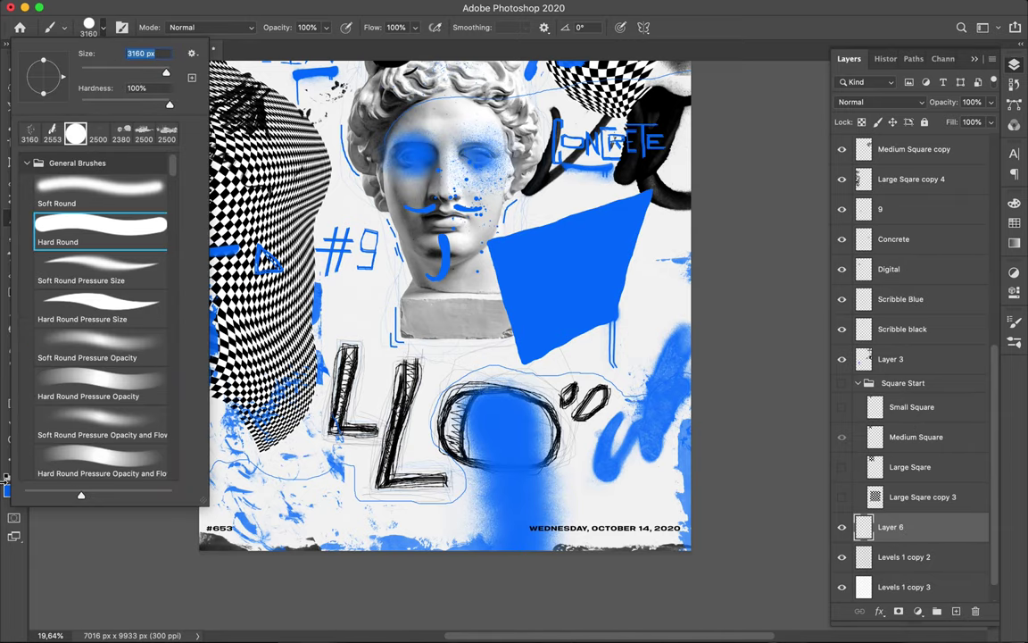
pyautogui.press('Return')
pyautogui.click(101, 28)
pyautogui.moveTo(125, 74); pyautogui.dragTo(140, 75)
pyautogui.press('Return')
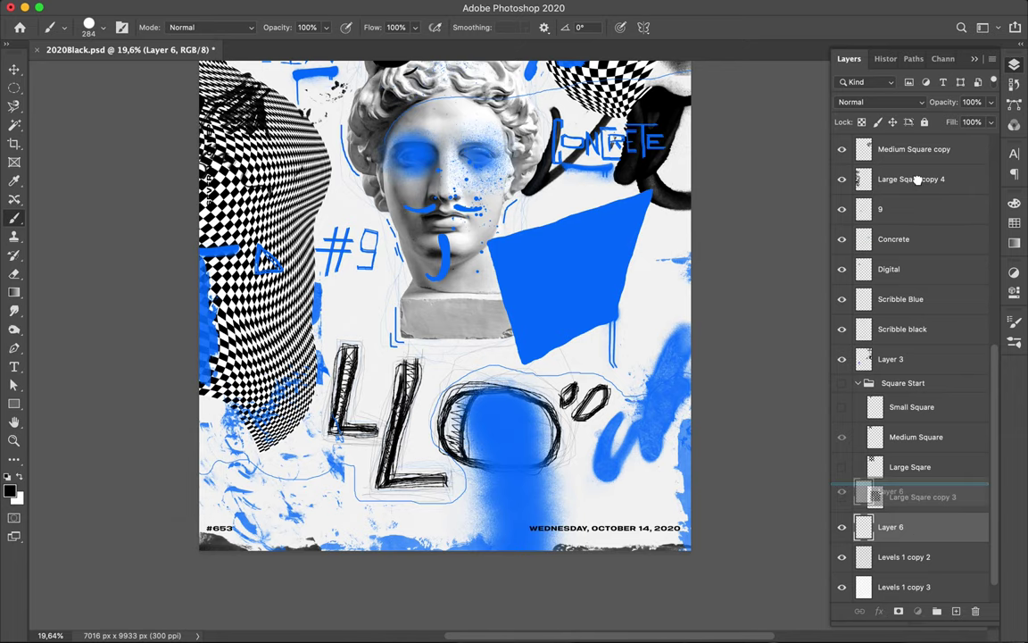
pyautogui.moveTo(889, 526); pyautogui.dragTo(890, 165)
pyautogui.moveTo(210, 206)
pyautogui.mouseDown()
pyautogui.moveTo(246, 255)
pyautogui.moveTo(210, 317)
pyautogui.moveTo(214, 223)
pyautogui.moveTo(223, 299)
pyautogui.moveTo(215, 254)
pyautogui.moveTo(210, 285)
pyautogui.mouseUp()
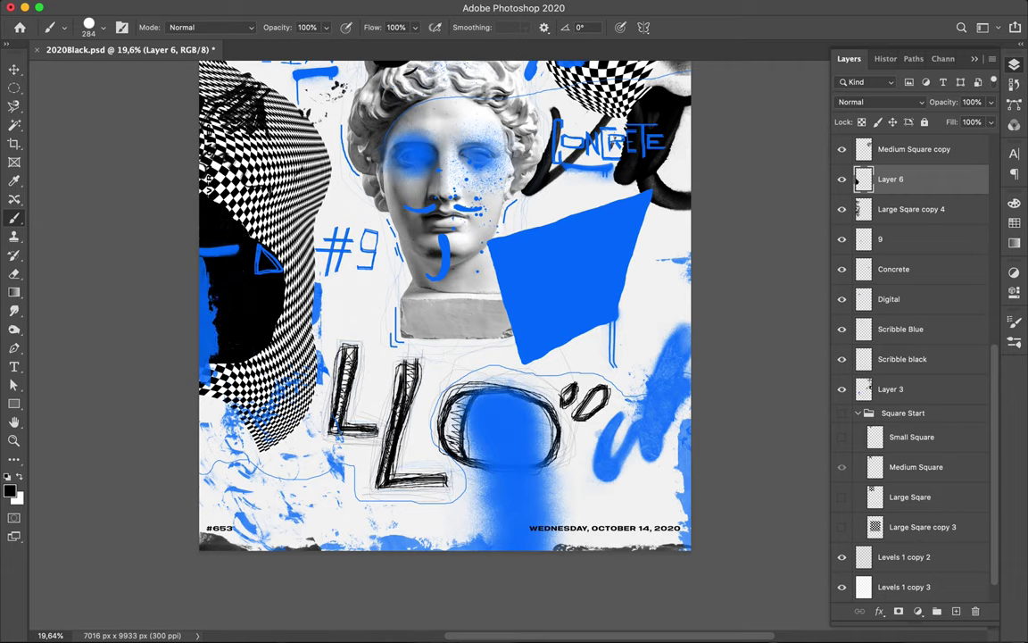
# Stamp white WG Dust Particles speckles onto the black patch.
pyautogui.click(103, 30)
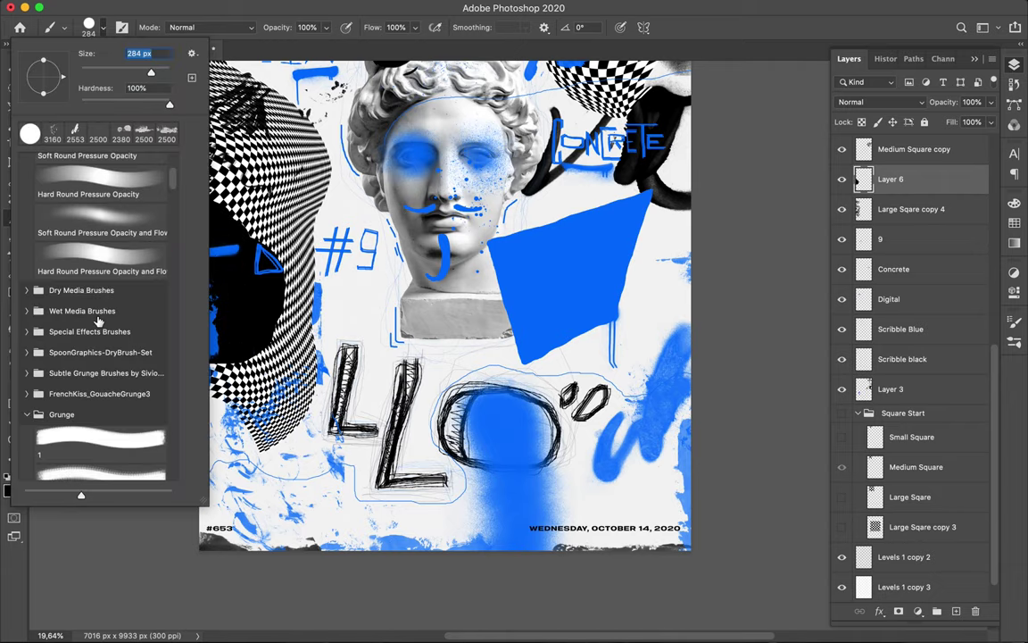
pyautogui.scroll(-10, 54, 321)
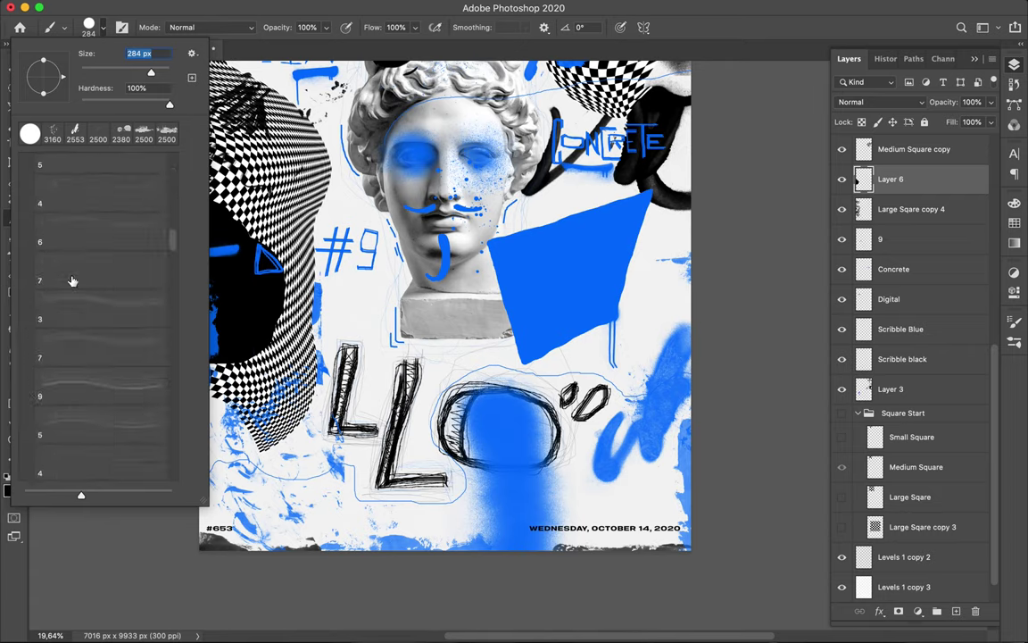
pyautogui.scroll(10, 70, 280)
pyautogui.scroll(-2, 51, 395)
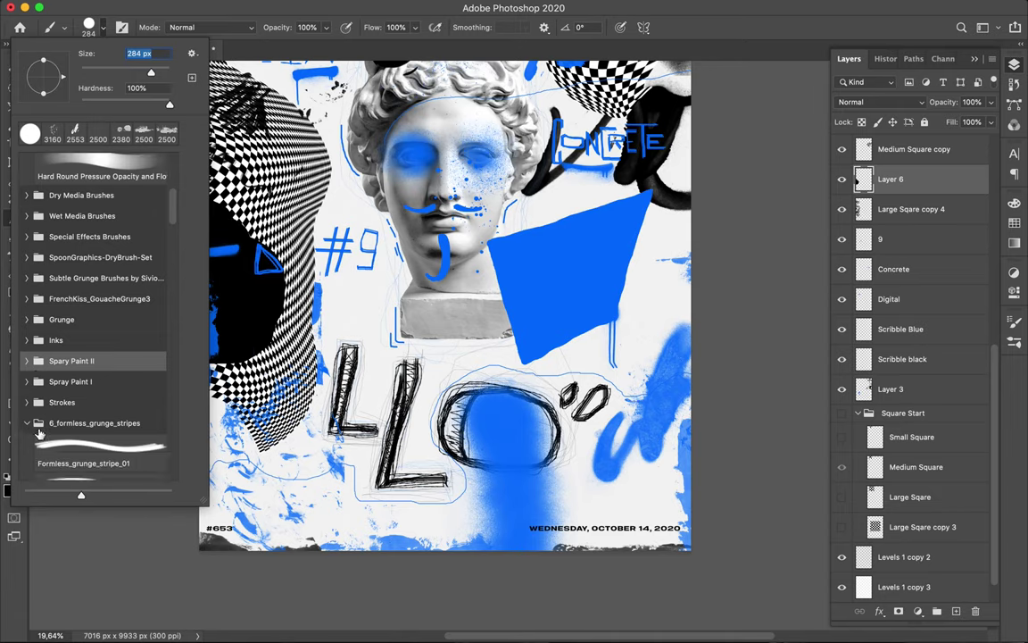
pyautogui.click(53, 415)
pyautogui.scroll(-3, 72, 419)
pyautogui.click(90, 399)
pyautogui.scroll(-10, 77, 418)
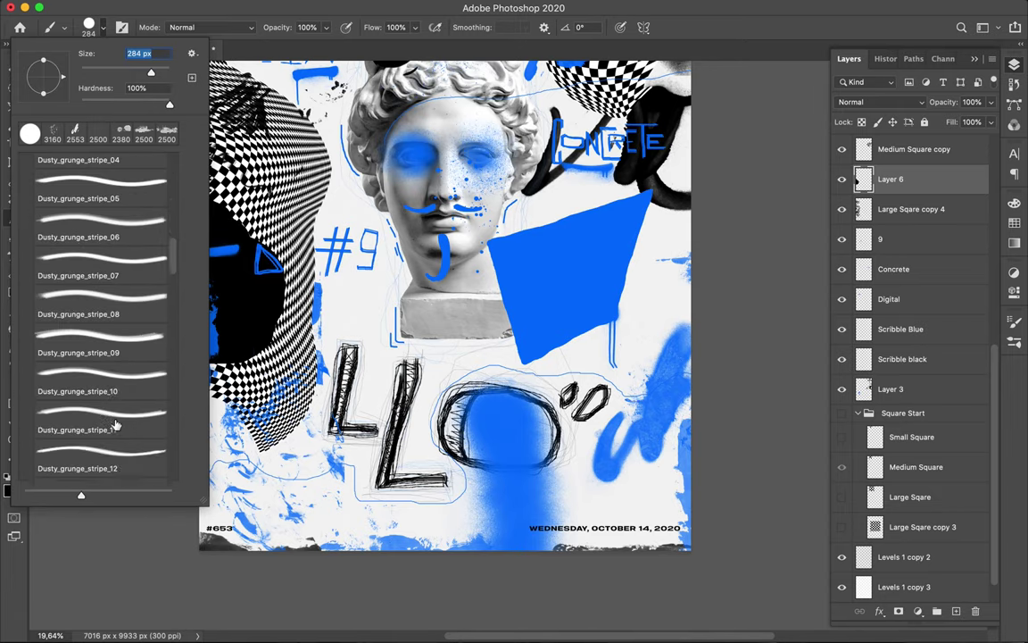
pyautogui.click(90, 339)
pyautogui.click(72, 246)
pyautogui.click(89, 183)
pyautogui.click(27, 447)
pyautogui.scroll(-5, 81, 429)
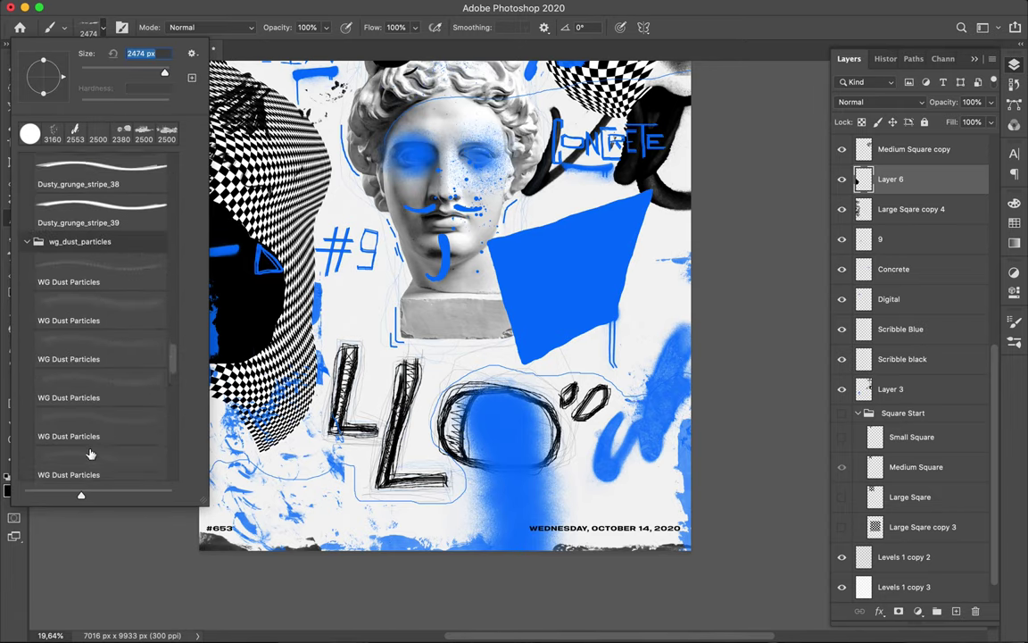
pyautogui.click(90, 443)
pyautogui.press('Return')
pyautogui.click(211, 257)
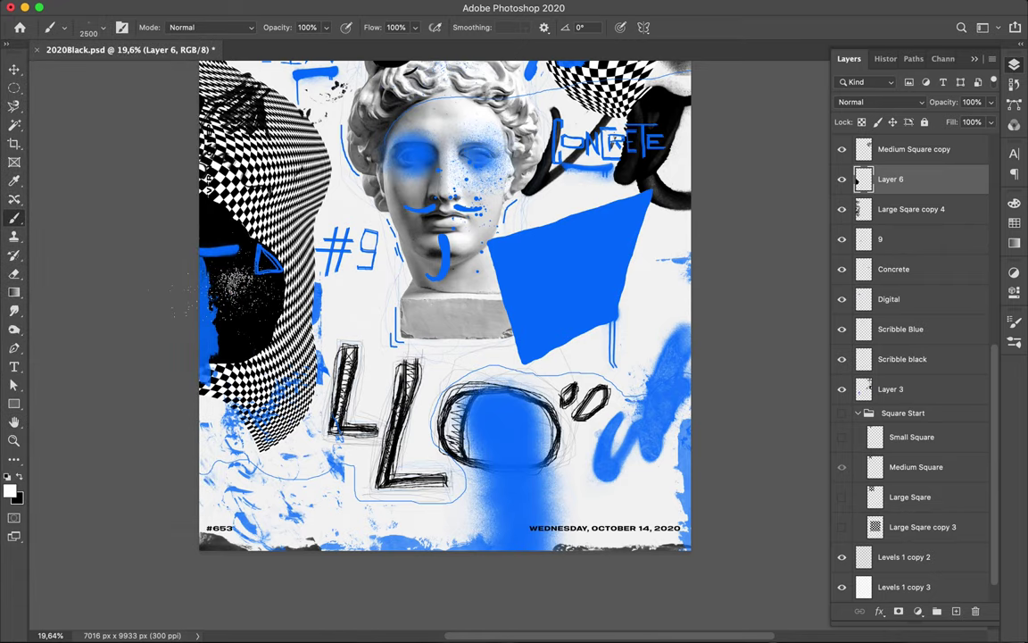
# Stamp white Dusty_grunge_stripe_32 stripes at a 90° angle on the black shape's left edge.
pyautogui.click(55, 28)
pyautogui.click(27, 384)
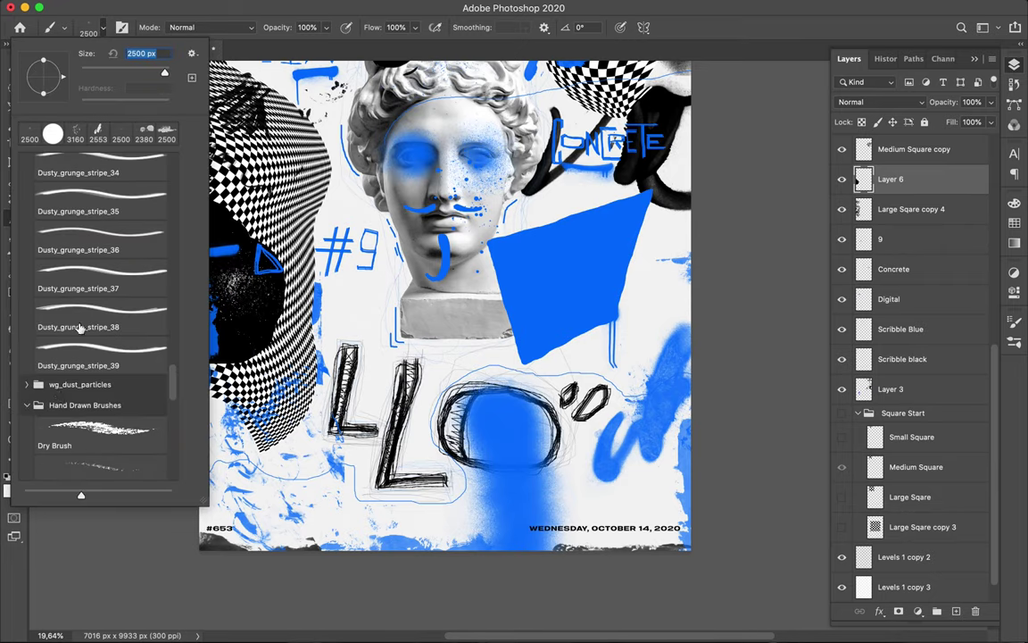
pyautogui.scroll(3, 90, 339)
pyautogui.click(98, 268)
pyautogui.press('Return')
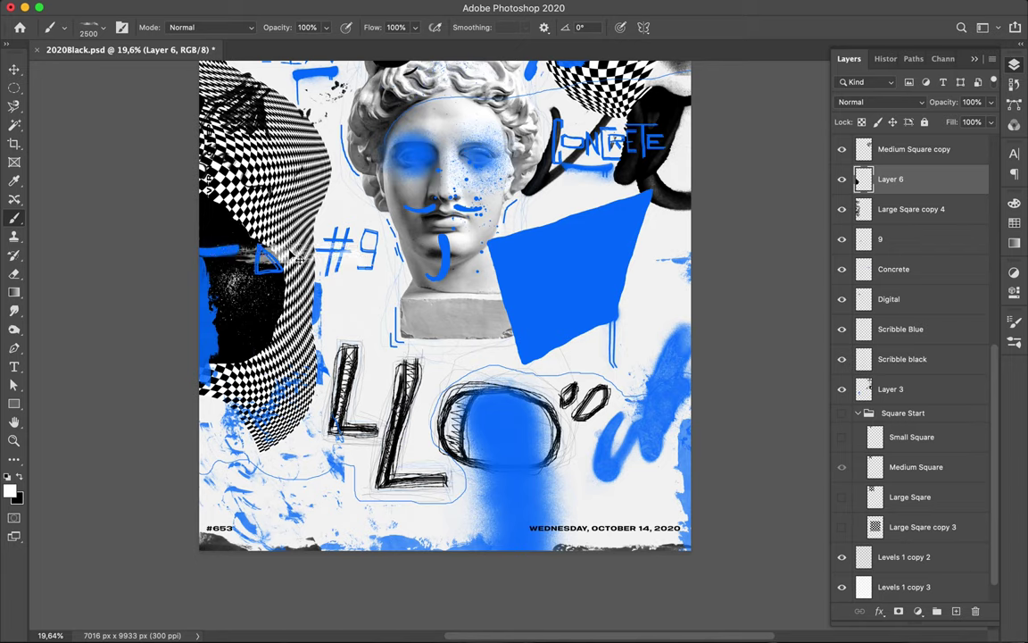
pyautogui.doubleClick(582, 28)
pyautogui.write('90')
pyautogui.press('Return')
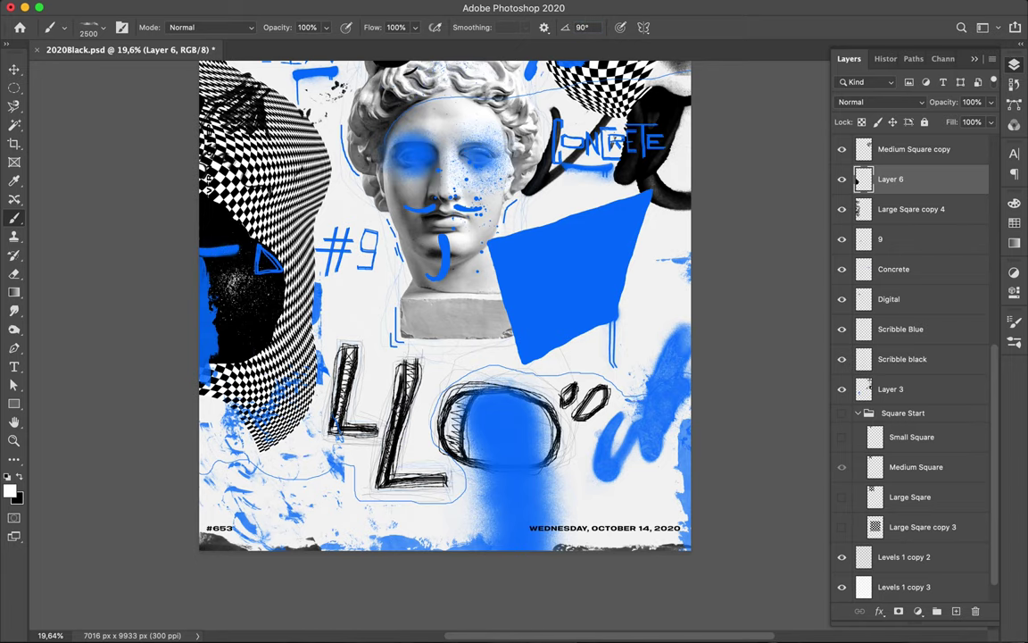
pyautogui.click(189, 259)
# On a new Layer 7, outline the statue's head in black with a 178 px Hard Round brush.
pyautogui.hscroll(3, 466, 309)
pyautogui.scroll(2, 466, 309)
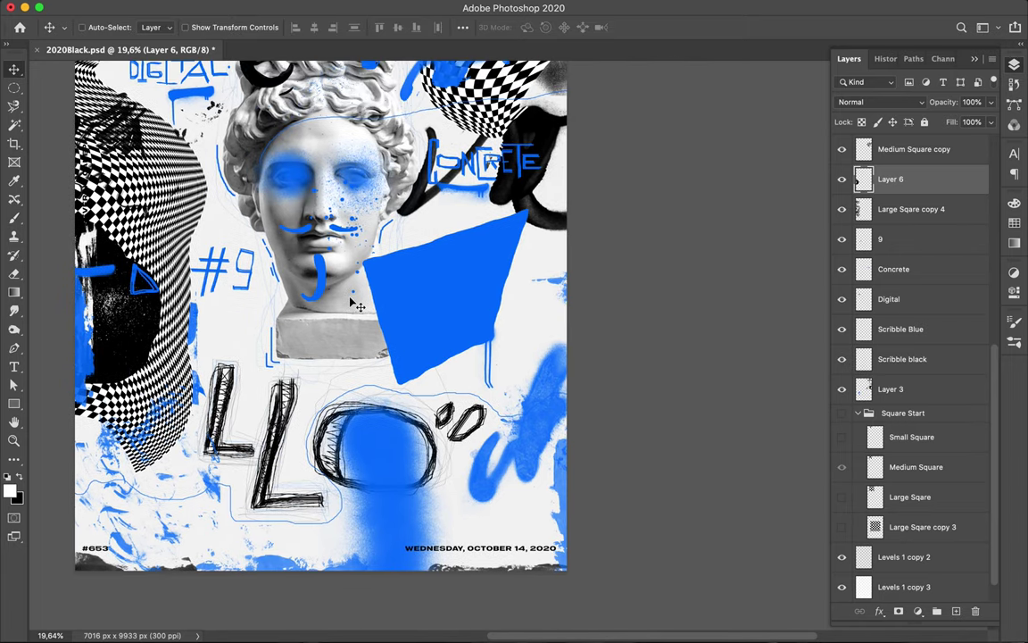
pyautogui.hotkey('ctrl', 'shift', 'alt', 'n')
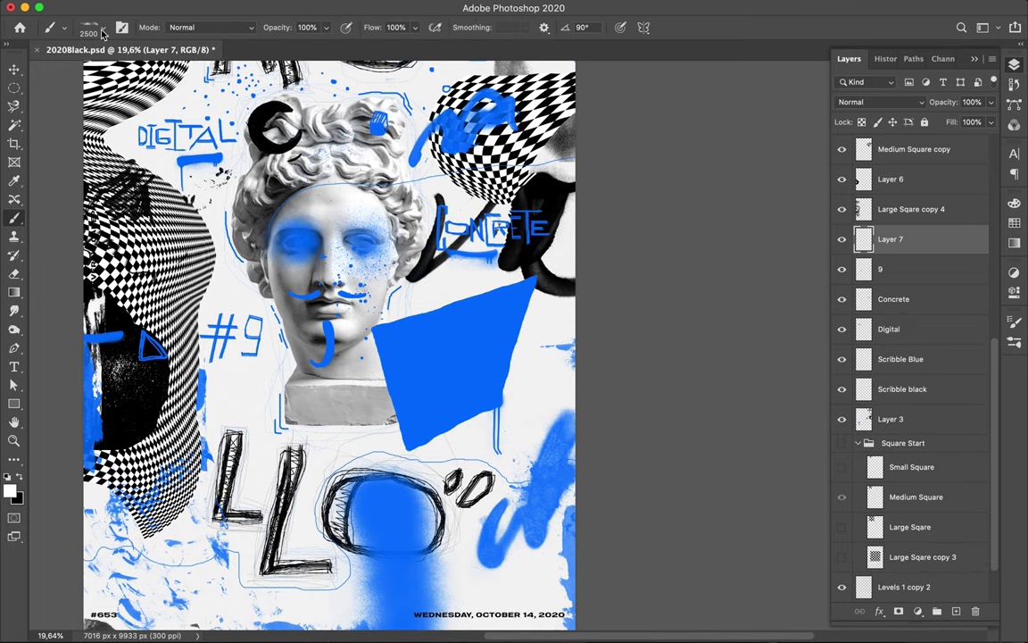
pyautogui.click(94, 28)
pyautogui.scroll(10, 92, 182)
pyautogui.click(100, 230)
pyautogui.write('178')
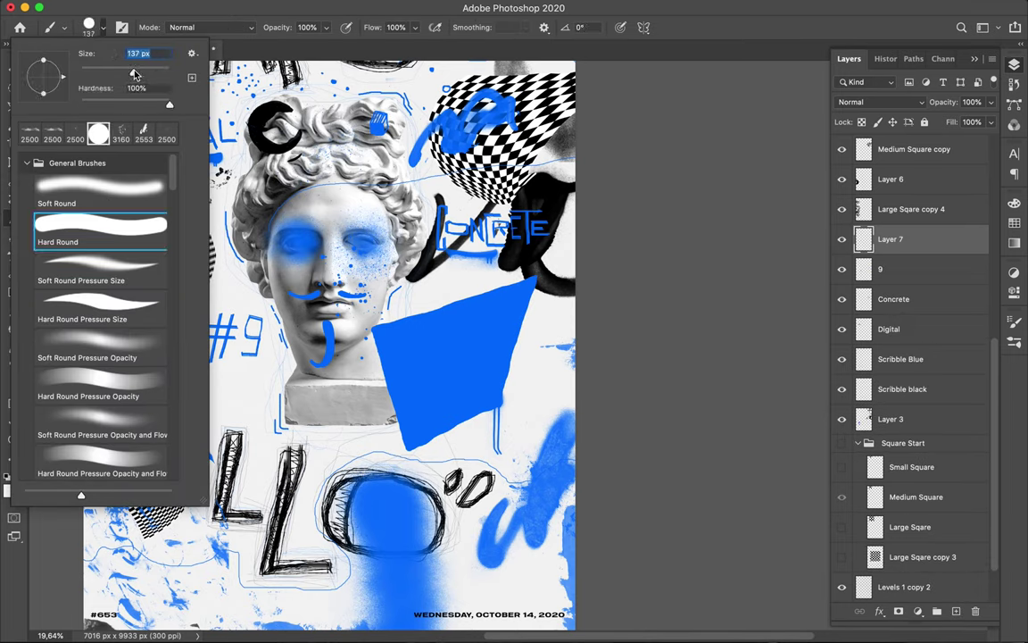
pyautogui.press('Return')
pyautogui.press('x')
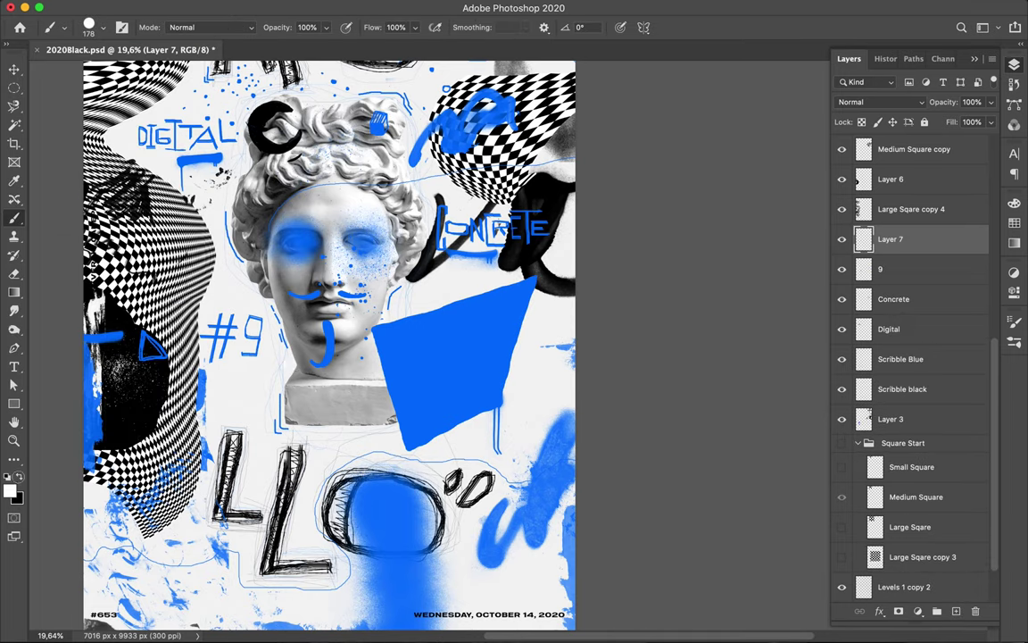
pyautogui.moveTo(414, 209); pyautogui.dragTo(224, 159)
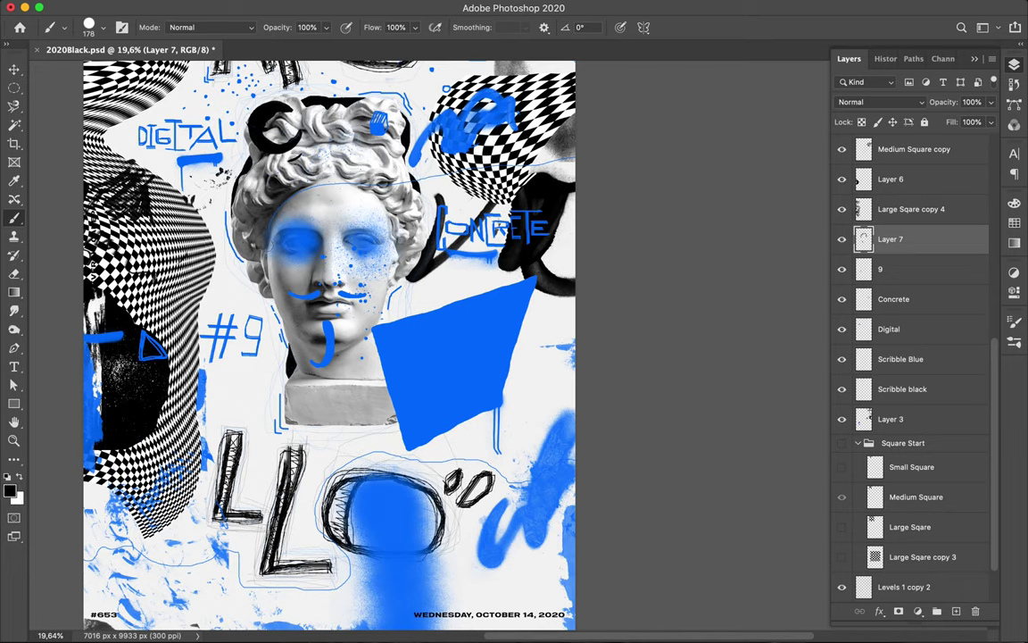
# Add Layer 8 above Levels 1 copy 2, brush white streaks across the lower area, then shrink the brush to 28 px.
pyautogui.press('w')
pyautogui.press('b')
pyautogui.press('x')
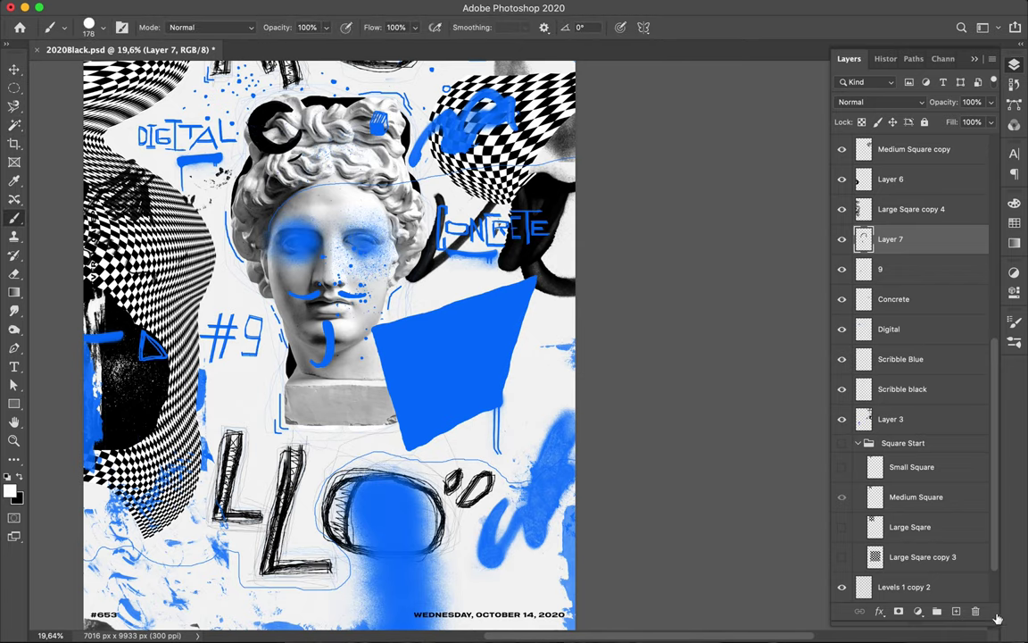
pyautogui.scroll(-5, 330, 357)
pyautogui.scroll(-1, 904, 527)
pyautogui.click(904, 526)
pyautogui.click(956, 610)
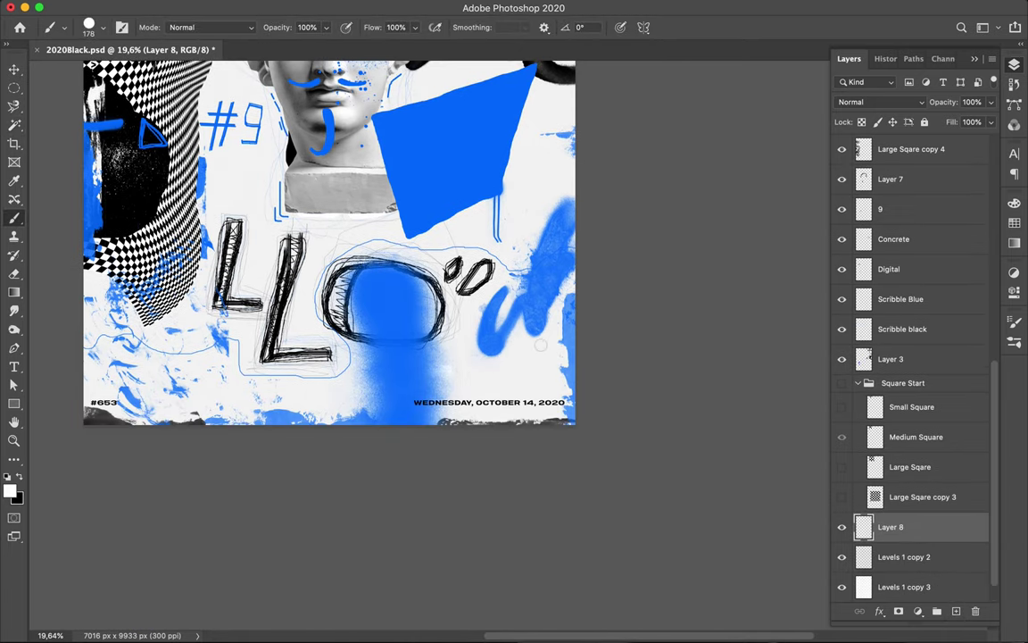
pyautogui.moveTo(540, 343); pyautogui.dragTo(540, 384)
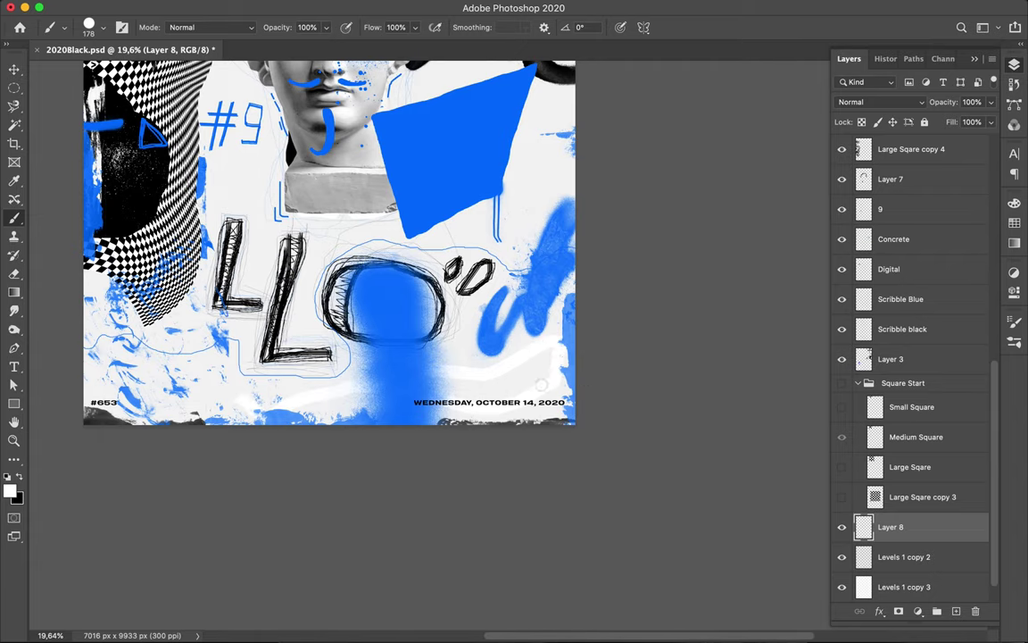
pyautogui.click(94, 27)
pyautogui.moveTo(103, 71); pyautogui.dragTo(92, 74)
pyautogui.press('Return')
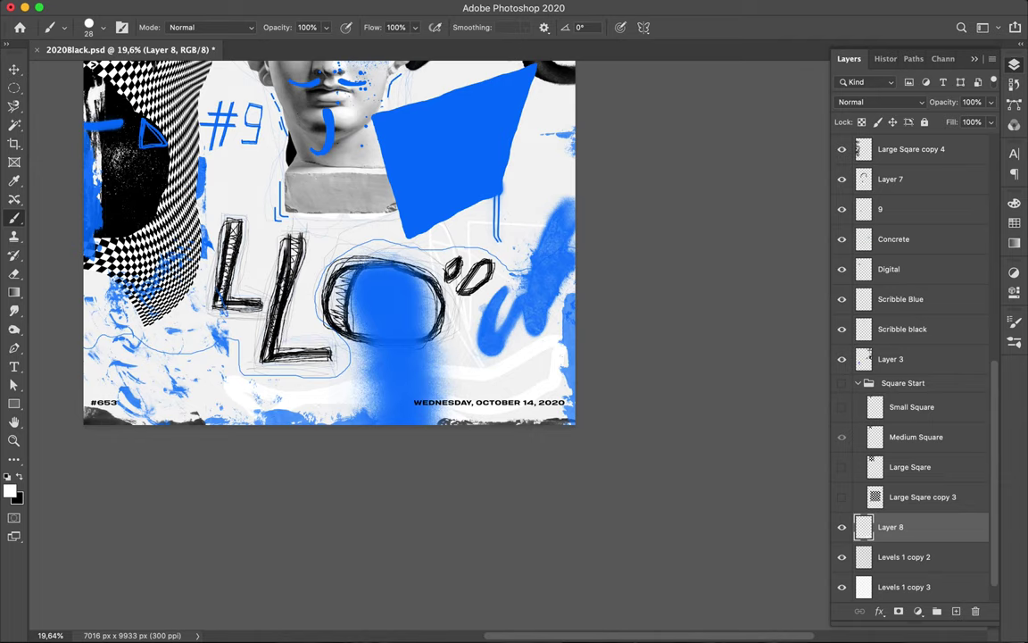
pyautogui.scroll(10, 330, 339)
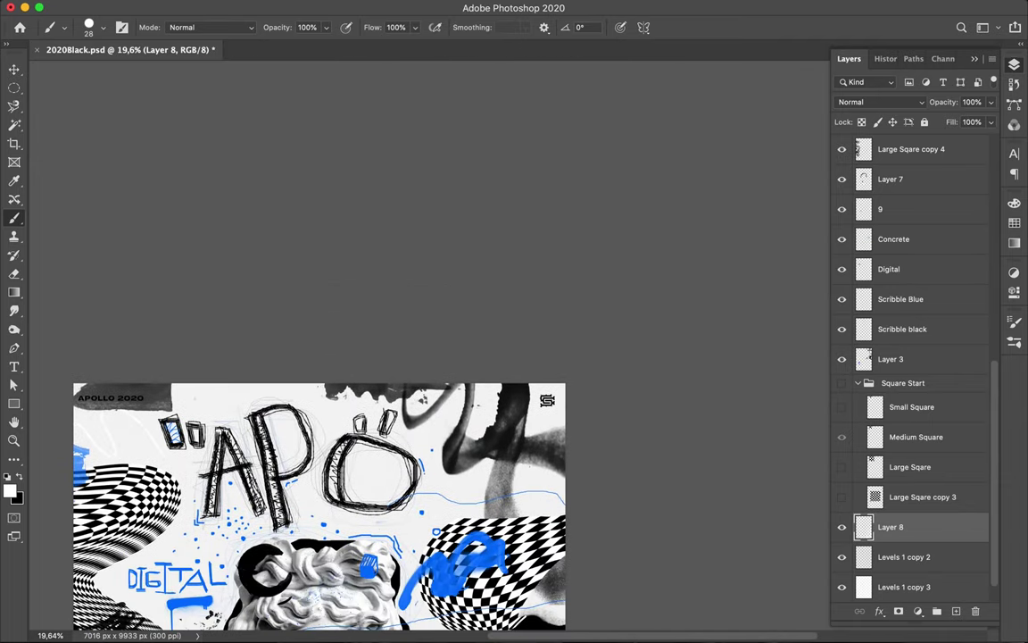
# Enlarge the hard round brush to 428 px.
pyautogui.click(103, 28)
pyautogui.moveTo(105, 69); pyautogui.dragTo(142, 68)
pyautogui.press('Return')
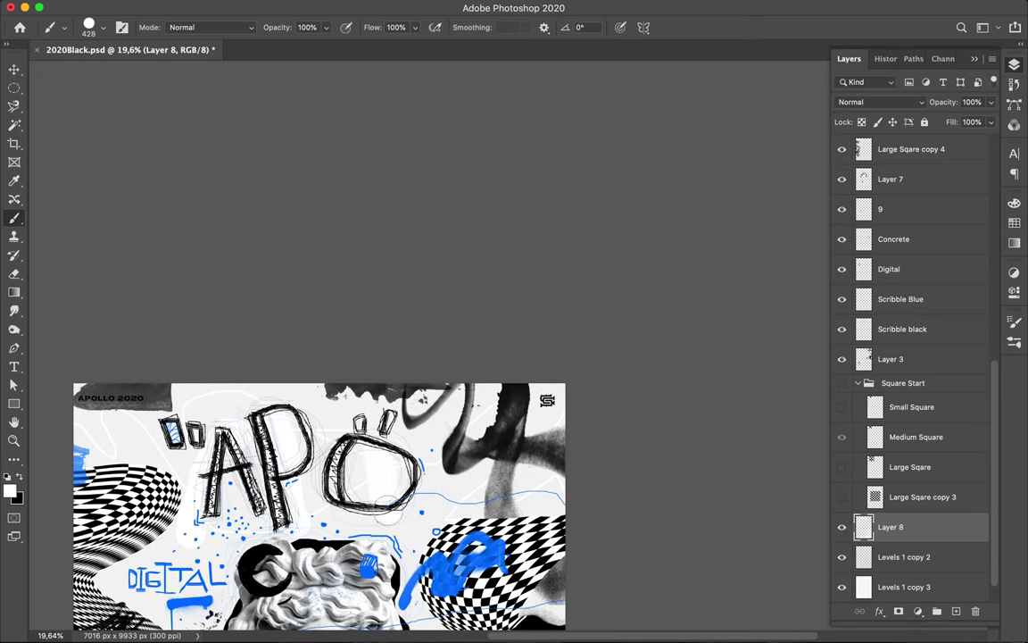
pyautogui.scroll(-2, 268, 428)
pyautogui.scroll(-3, 169, 384)
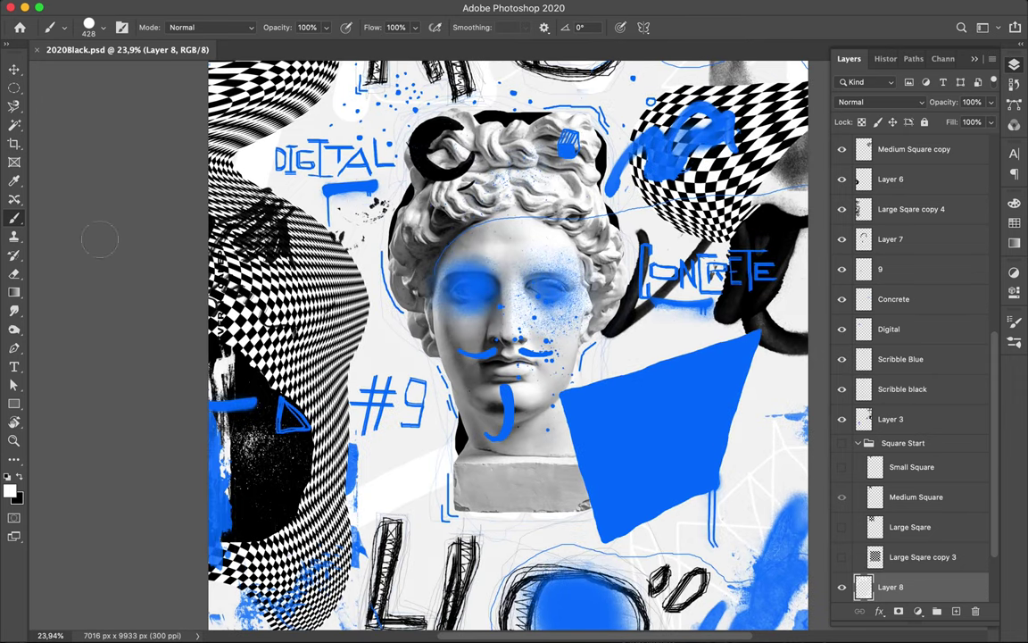
# Shrink the brush size to 1 px.
pyautogui.click(93, 27)
pyautogui.write('1')
pyautogui.press('Return')
pyautogui.scroll(2, 513, 341)
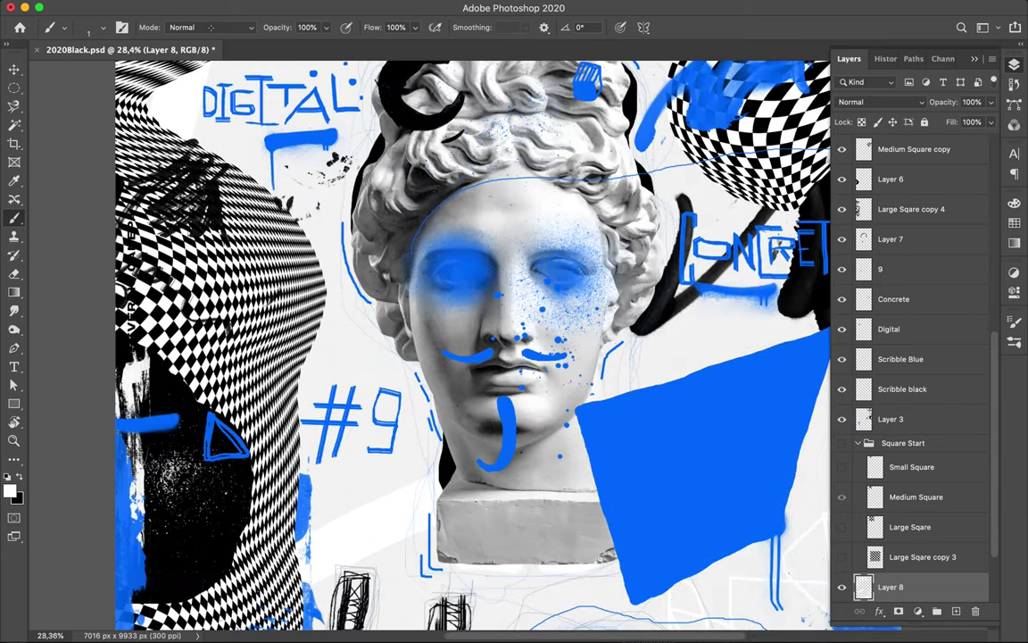
pyautogui.scroll(2, 512, 342)
pyautogui.scroll(2, 513, 341)
# Set the brush size to 11 px and fit the whole poster in the window.
pyautogui.click(103, 28)
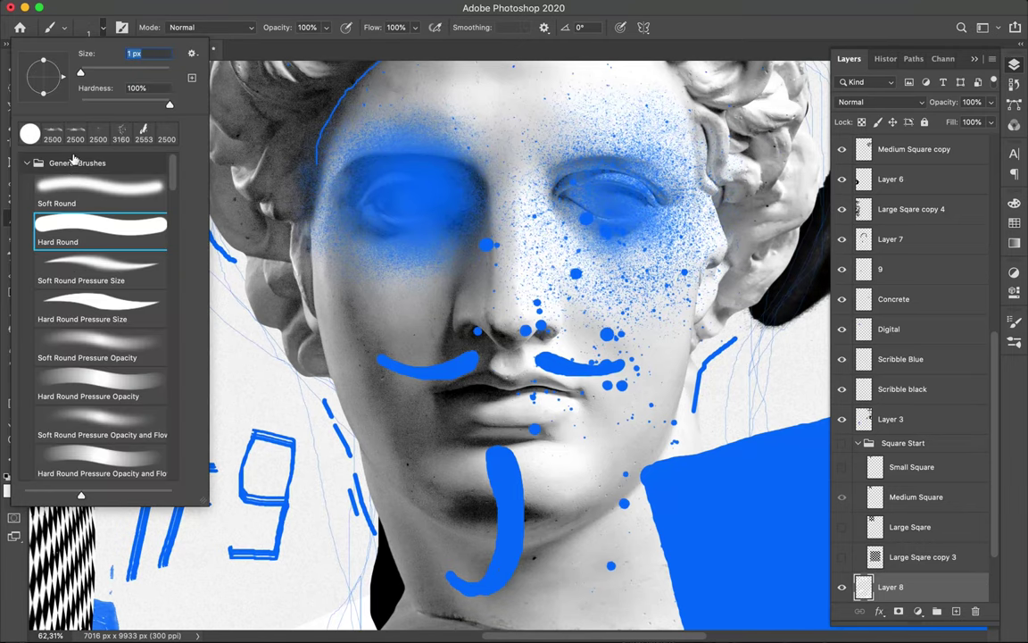
pyautogui.moveTo(81, 73); pyautogui.dragTo(85, 72)
pyautogui.press('Return')
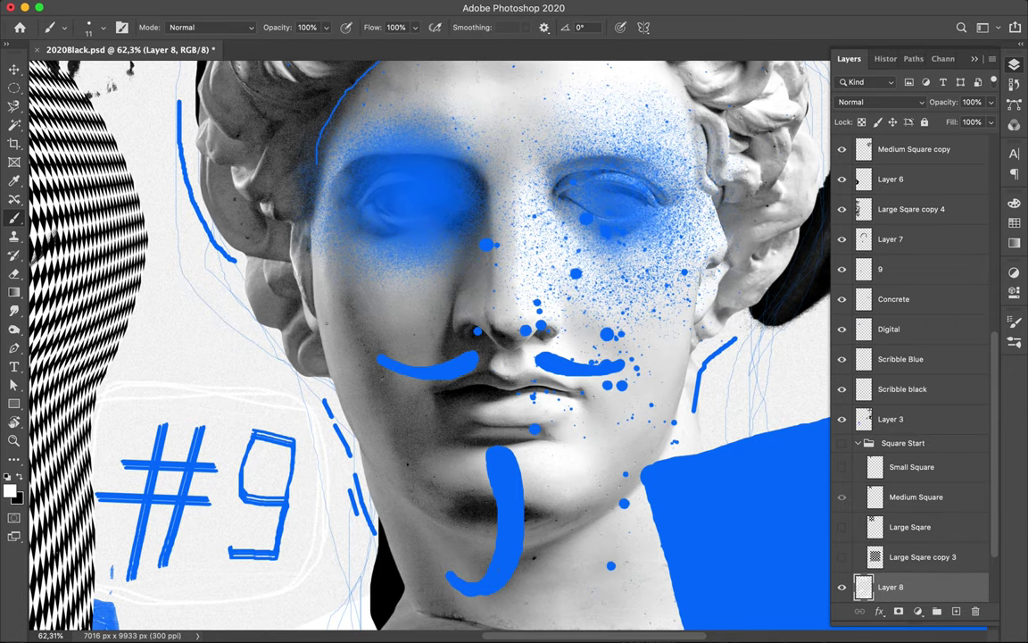
pyautogui.scroll(-3, 323, 543)
pyautogui.scroll(-2, 367, 316)
pyautogui.scroll(-2, 366, 316)
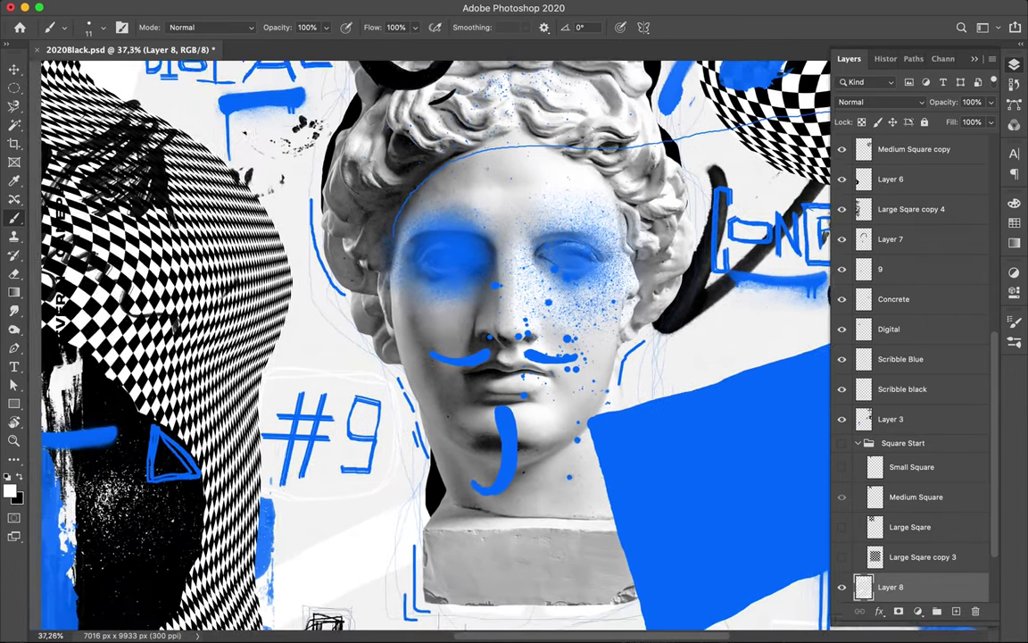
pyautogui.scroll(-2, 367, 316)
pyautogui.scroll(-2, 367, 316)
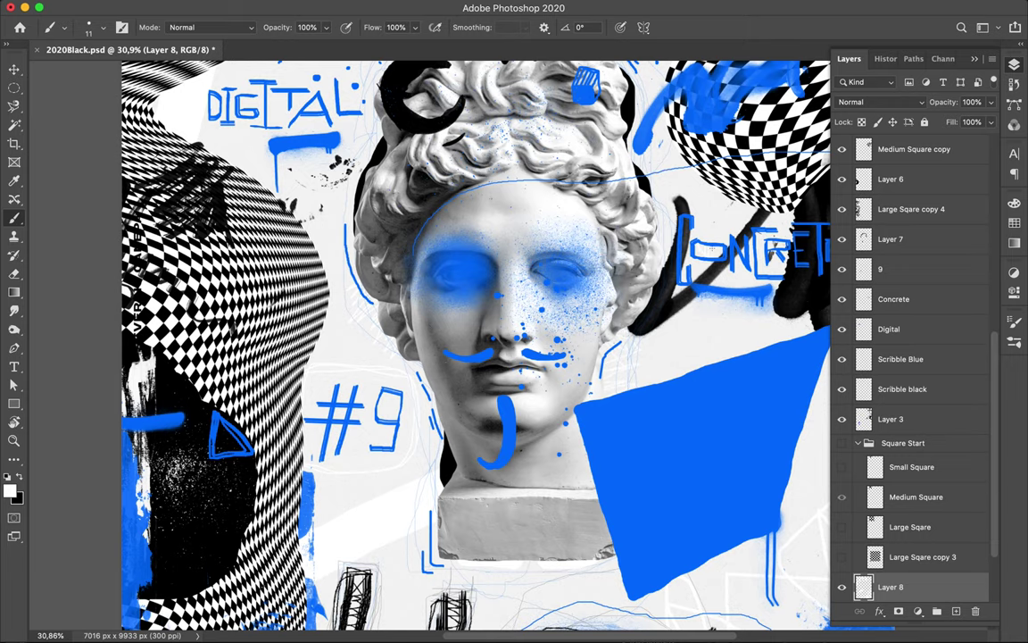
pyautogui.scroll(3, 476, 345)
pyautogui.hotkey('ctrl', '0')
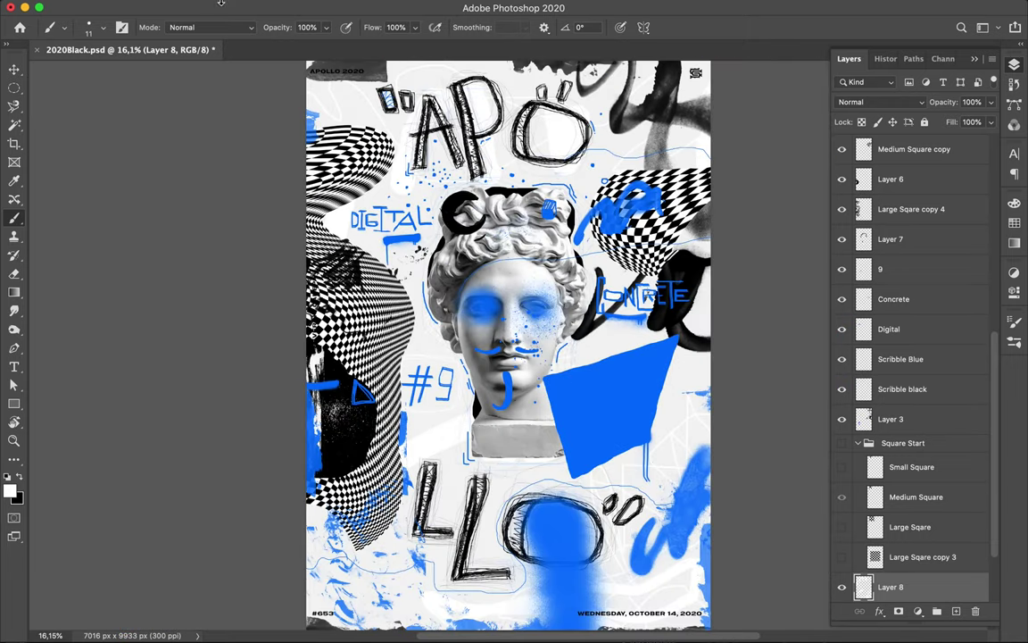
# Set the brush to 20 px and select Layer 9 for painting.
pyautogui.click(93, 27)
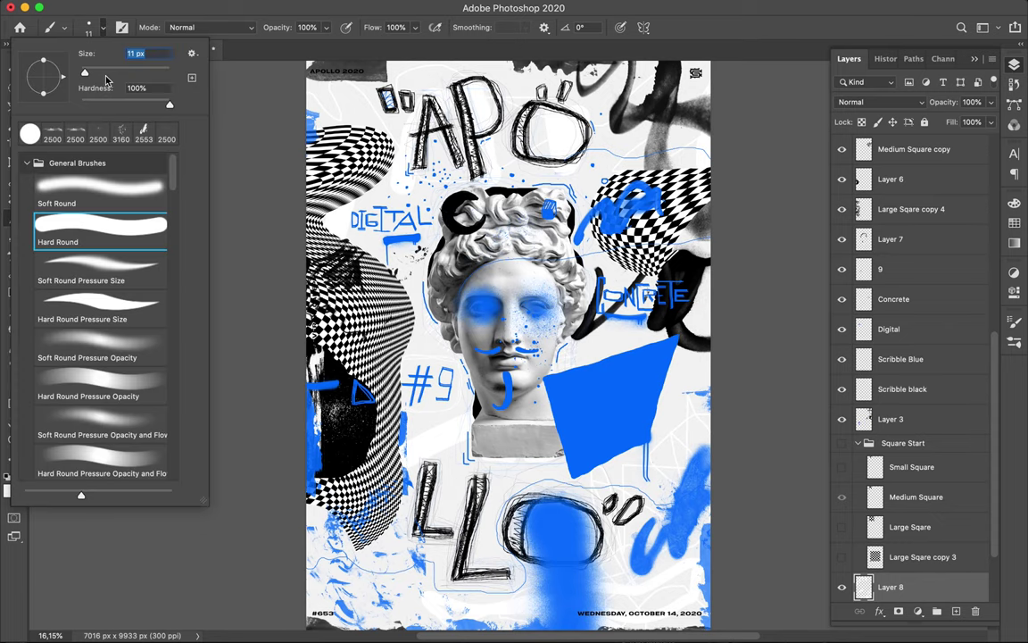
pyautogui.moveTo(87, 76); pyautogui.dragTo(90, 74)
pyautogui.scroll(2, 509, 339)
pyautogui.scroll(10, 922, 262)
pyautogui.click(890, 466)
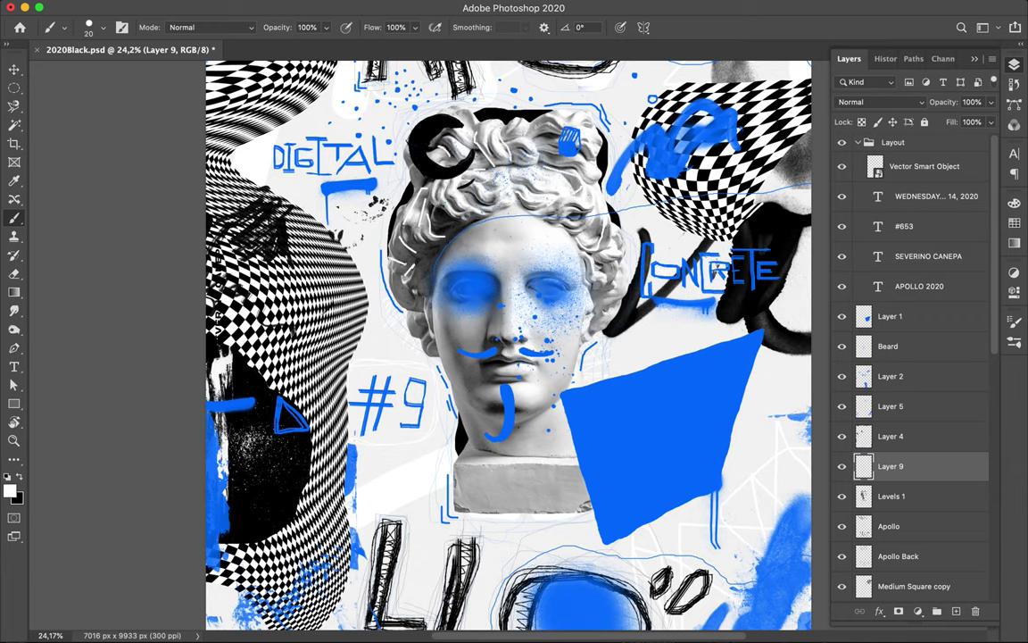
# Draw thin white lines along the hairline, cheek, pedestal and jaw.
pyautogui.moveTo(450, 248); pyautogui.dragTo(517, 220)
pyautogui.moveTo(440, 328); pyautogui.dragTo(445, 348)
pyautogui.moveTo(461, 473)
pyautogui.mouseDown()
pyautogui.moveTo(527, 499)
pyautogui.moveTo(585, 487)
pyautogui.moveTo(463, 474)
pyautogui.mouseUp()
pyautogui.moveTo(459, 399); pyautogui.dragTo(493, 418)
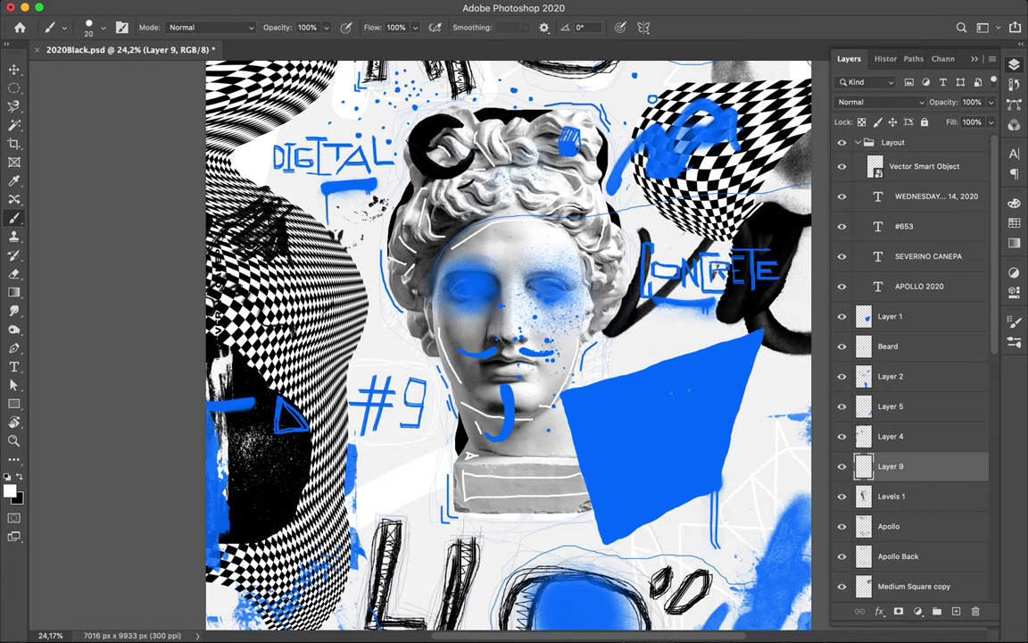
# Select Layer 1 with the Move tool and add a new Layer 10 above it.
pyautogui.press('v')
pyautogui.keyDown('ctrl'); pyautogui.click(505, 415); pyautogui.keyUp('ctrl')
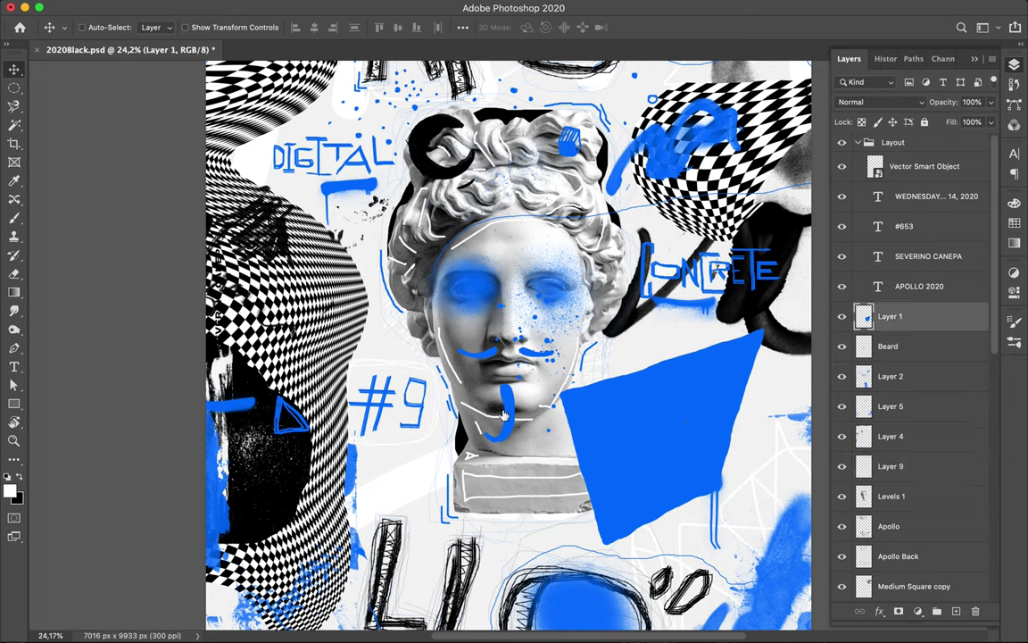
pyautogui.hotkey('ctrl', 'shift', 'alt', 'n')
pyautogui.press('b')
# Choose a brush from the WG Dust Particles group in the brush presets.
pyautogui.click(103, 31)
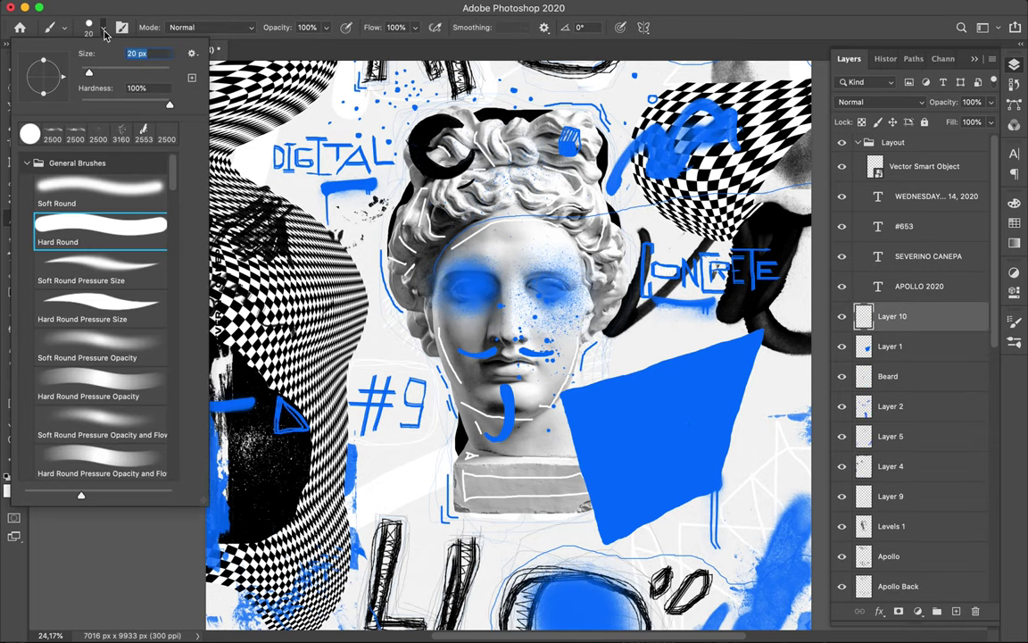
pyautogui.click(27, 163)
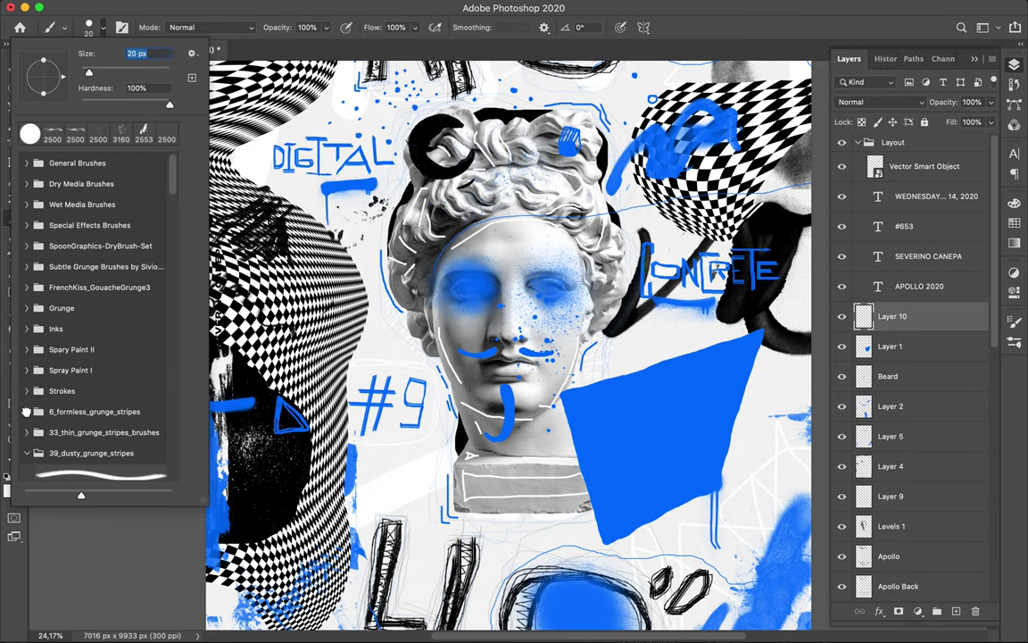
pyautogui.click(27, 411)
pyautogui.click(27, 411)
pyautogui.click(27, 453)
pyautogui.click(27, 409)
pyautogui.click(27, 430)
pyautogui.scroll(-3, 62, 402)
pyautogui.scroll(-2, 62, 401)
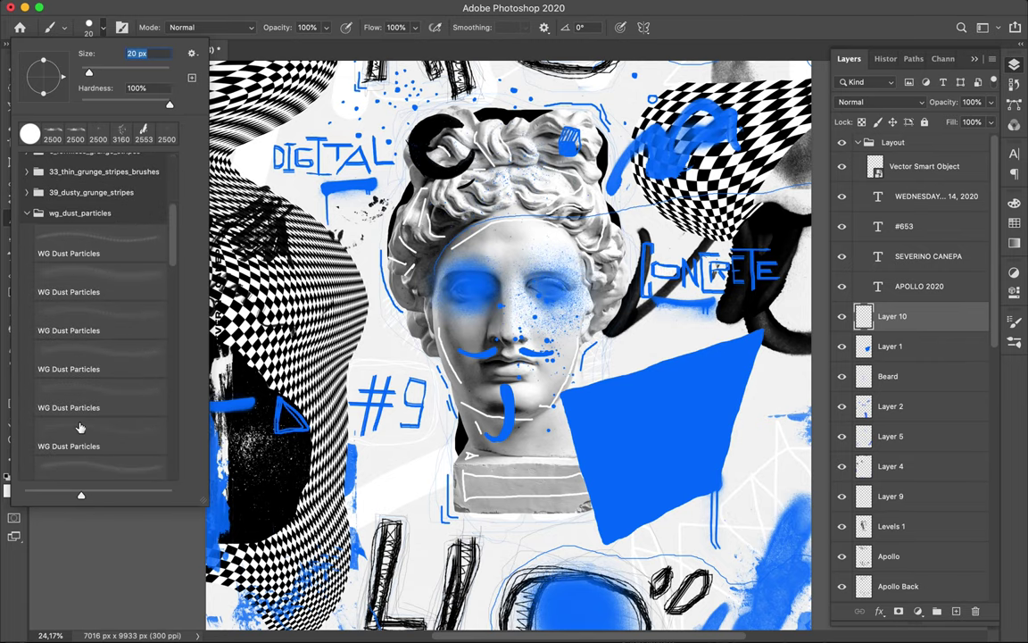
pyautogui.click(72, 435)
pyautogui.press('Return')
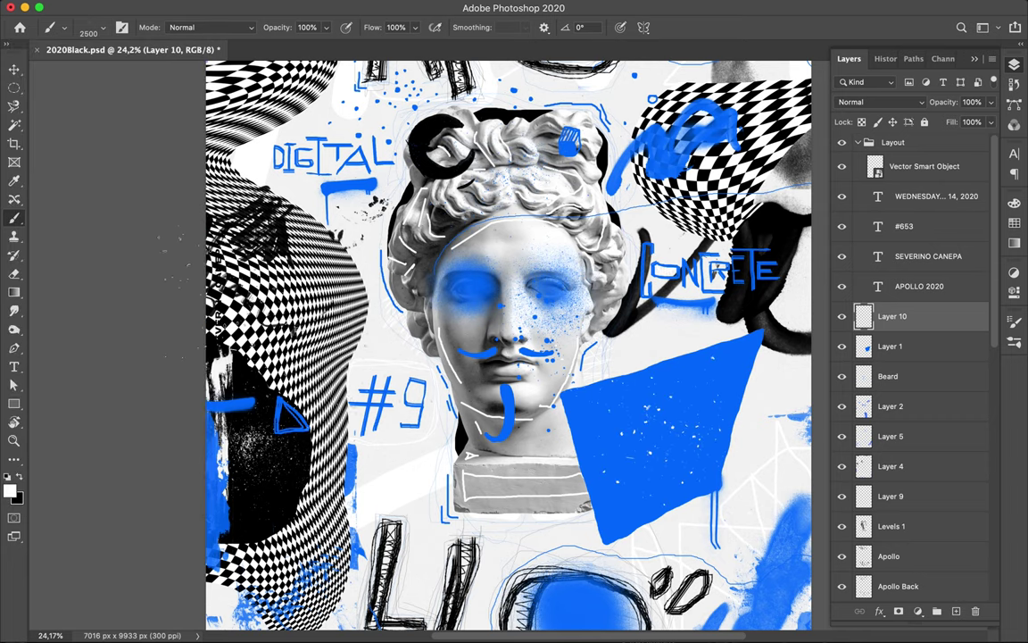
# Check the brush size, fit the poster, and show it full-screen on black.
pyautogui.click(93, 32)
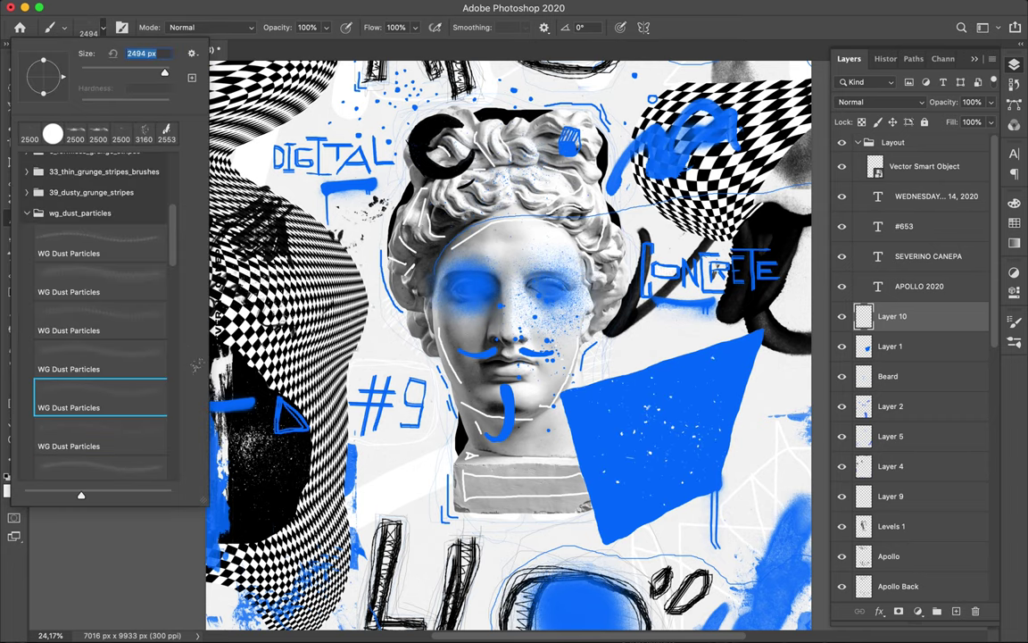
pyautogui.press('Return')
pyautogui.hotkey('ctrl', '0')
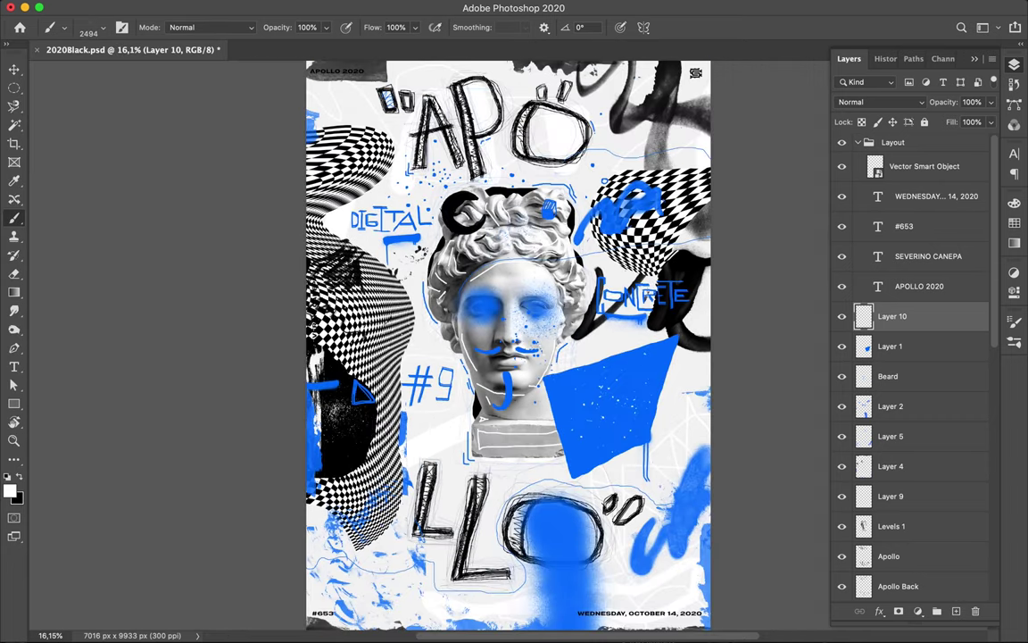
pyautogui.press('f')
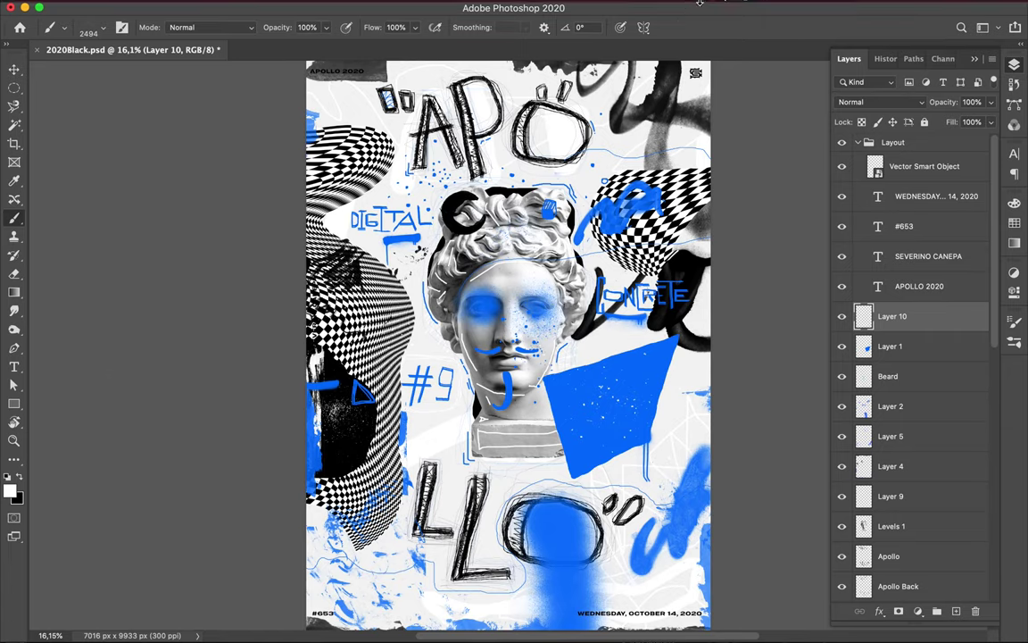
pyautogui.press('f')
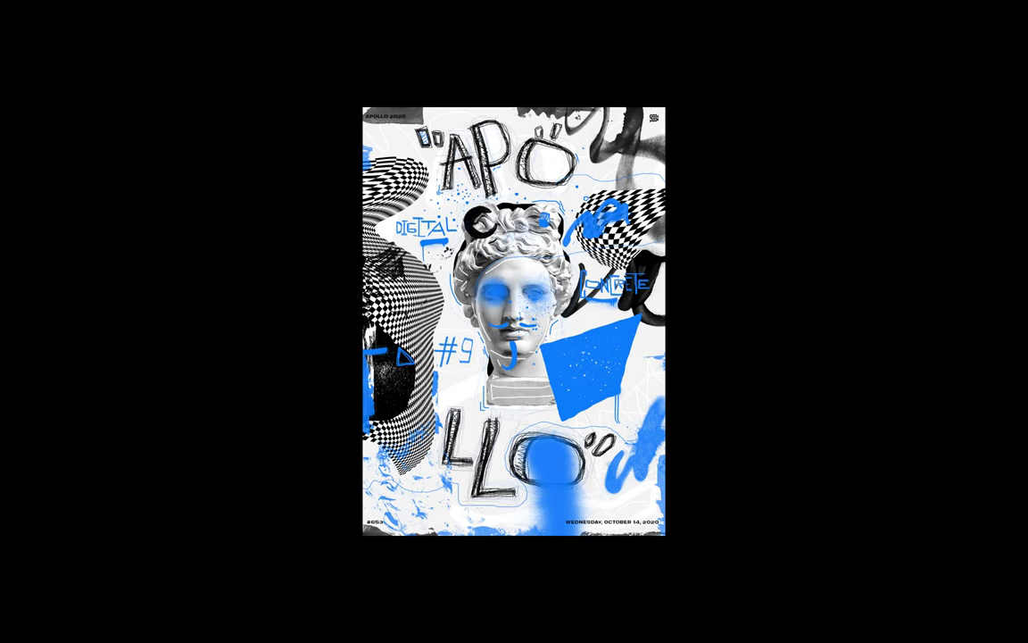